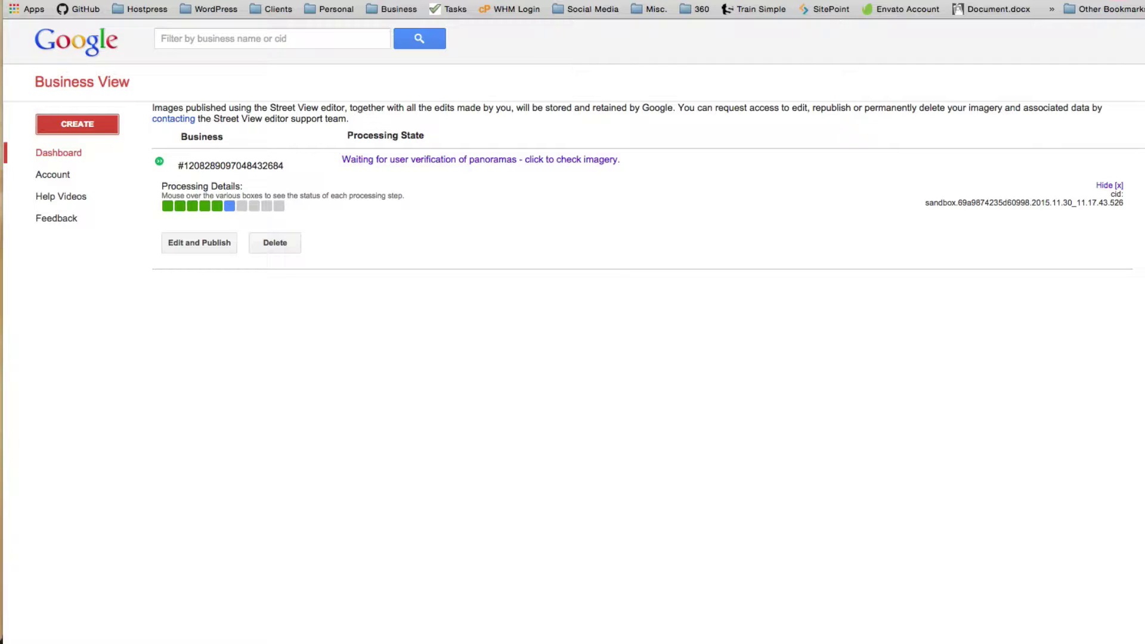
- Look up Galerie Art Plus in the CID finder and copy the CID of its Sutton, QC listing
click(381, 1)
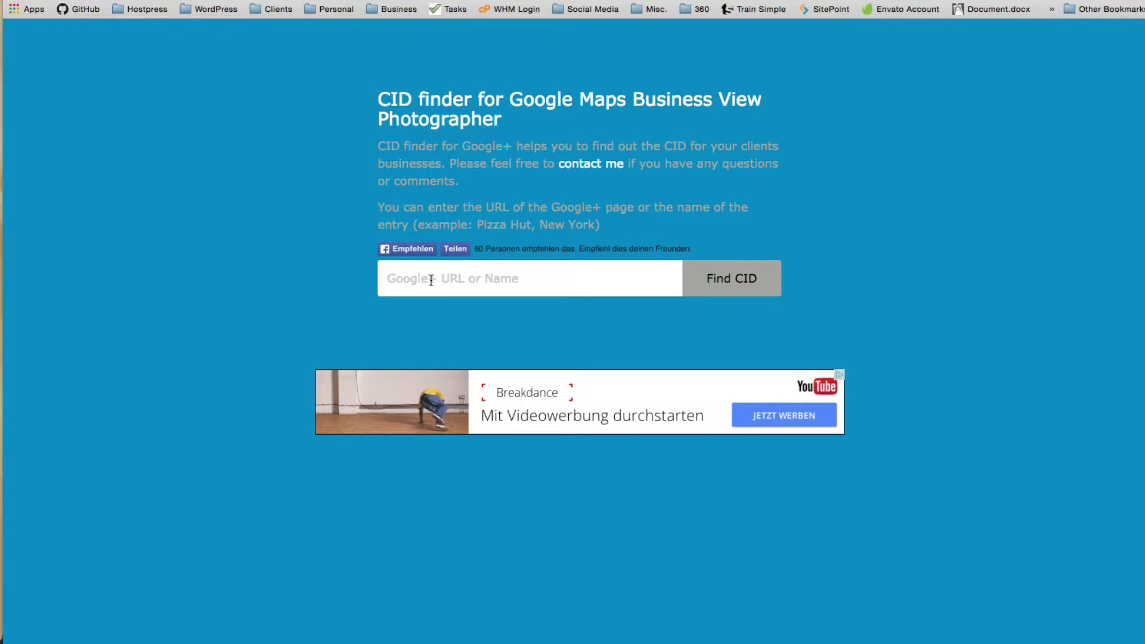
text(Galerie Art Plus)
click(737, 279)
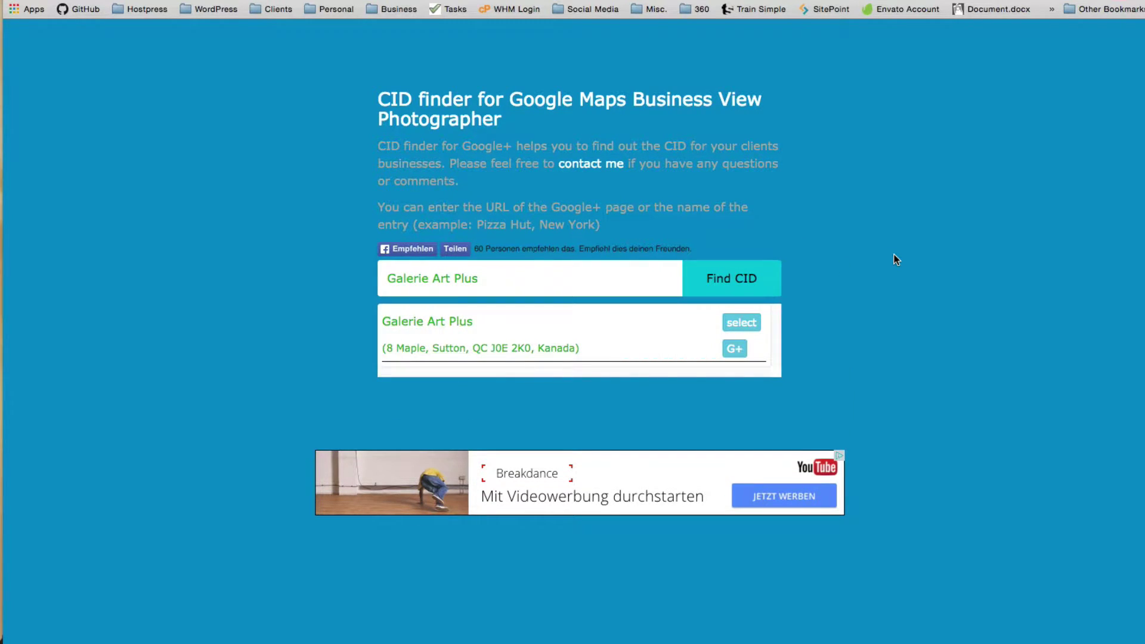
click(739, 324)
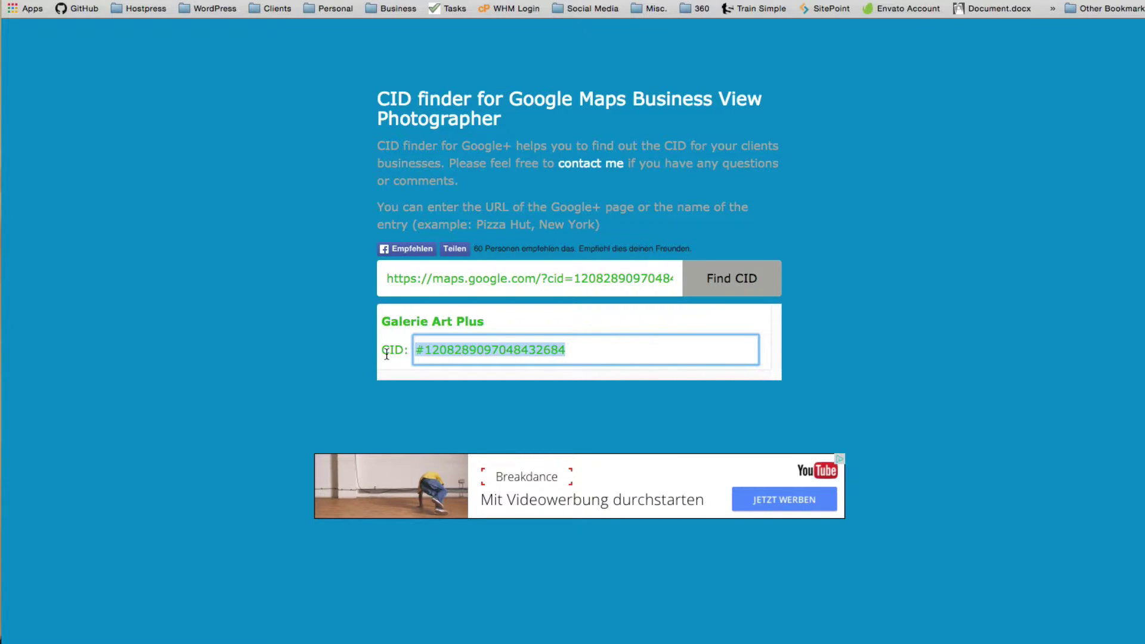
- Create a new business in Business View from the copied CID, check its listing on the map and accept the location
key(ctrl+shift+Tab)
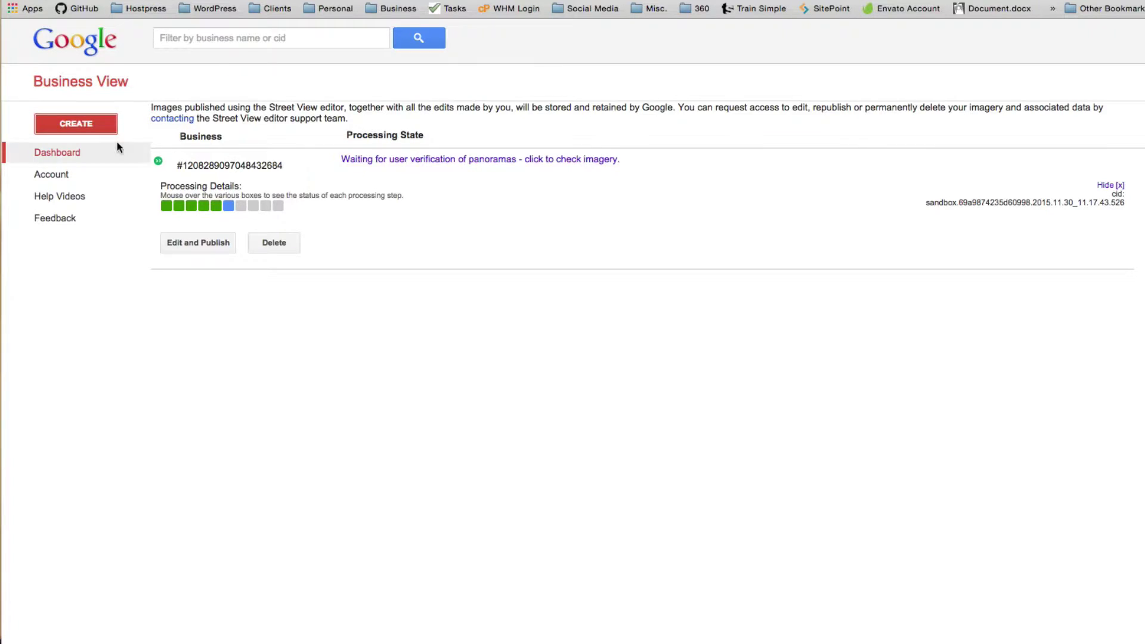
click(69, 126)
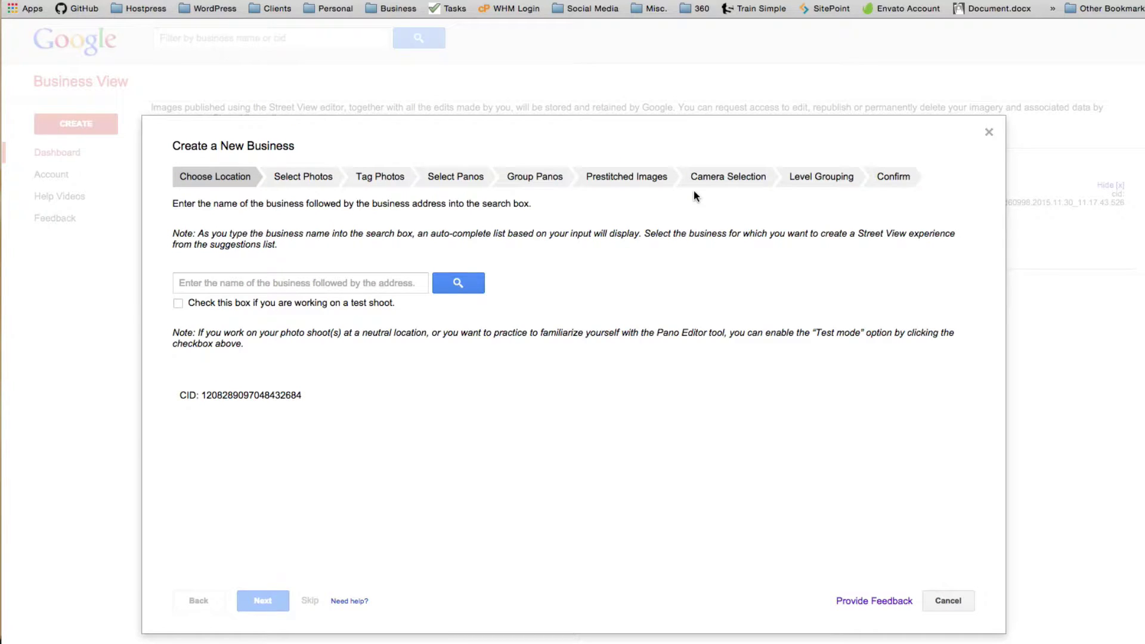
click(192, 282)
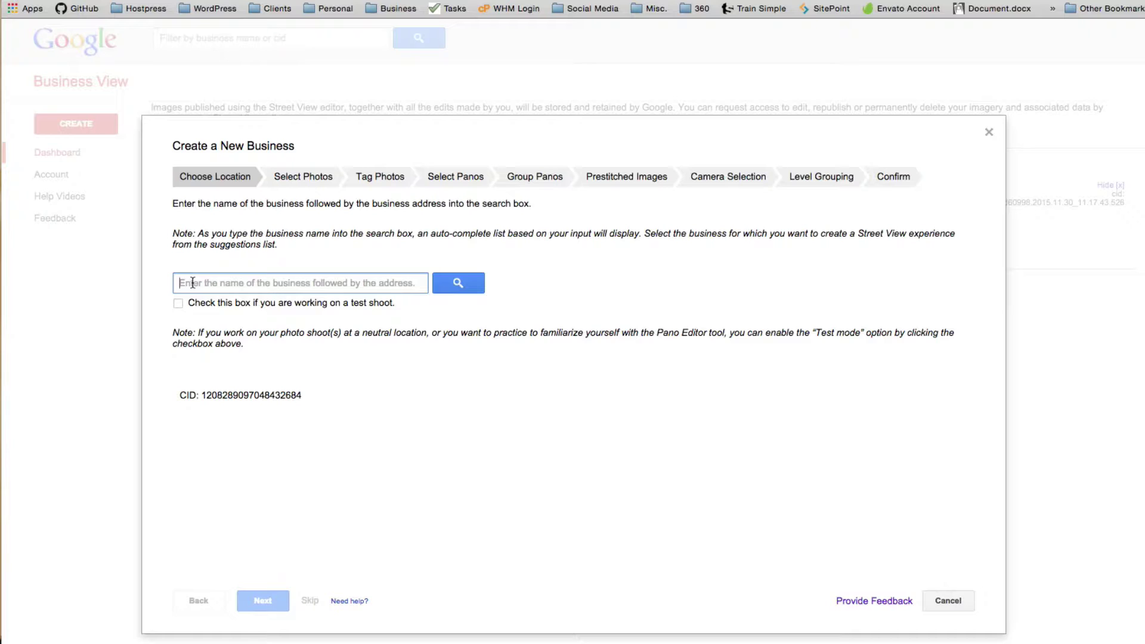
key(super+v)
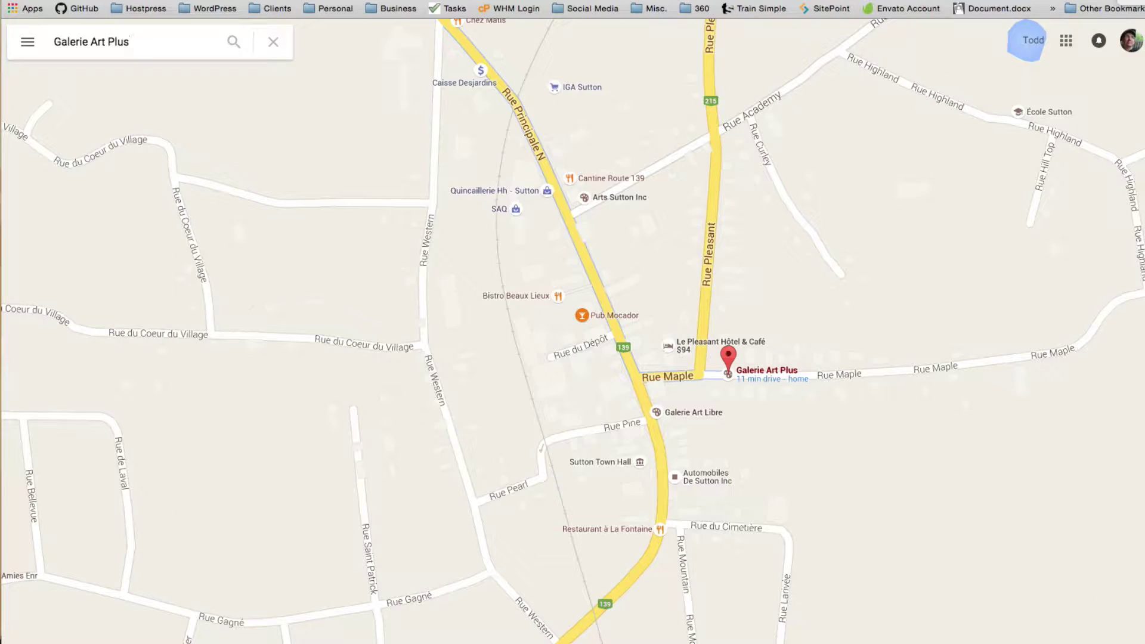
key(super+w)
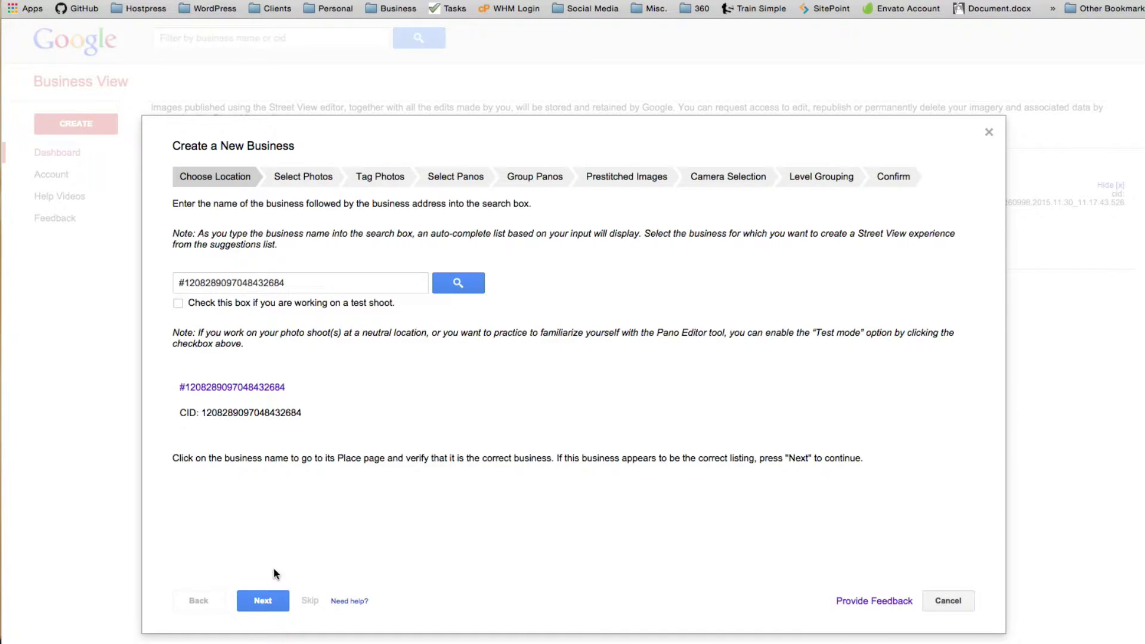
click(263, 601)
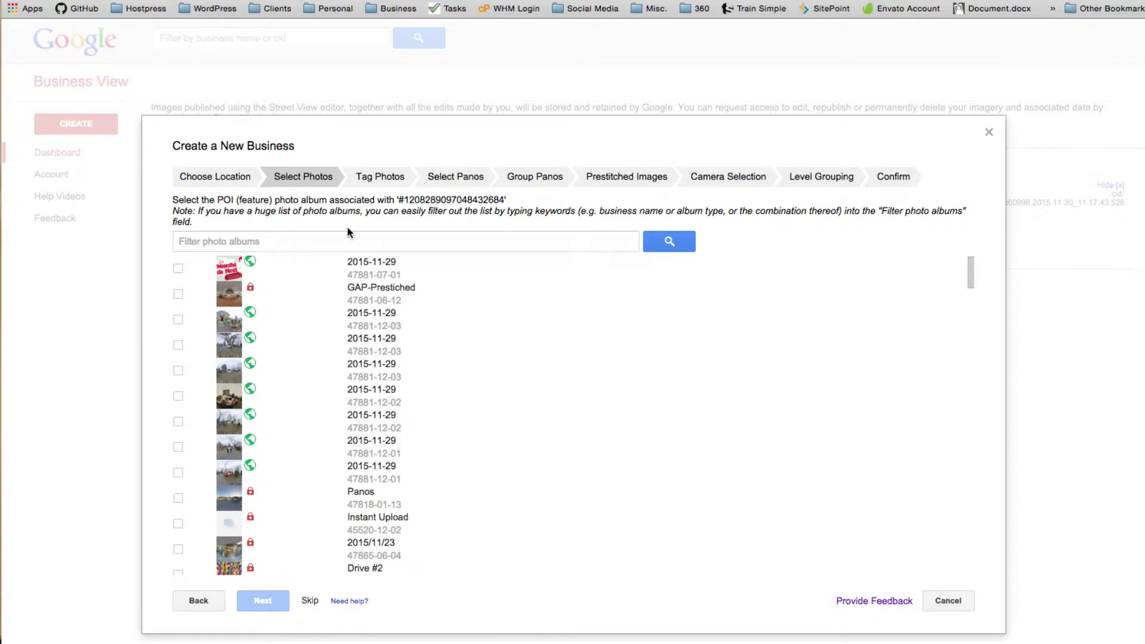
- Skip the feature photo album and choose the GAP-Prestiched album as a Prestitched panorama source
click(310, 601)
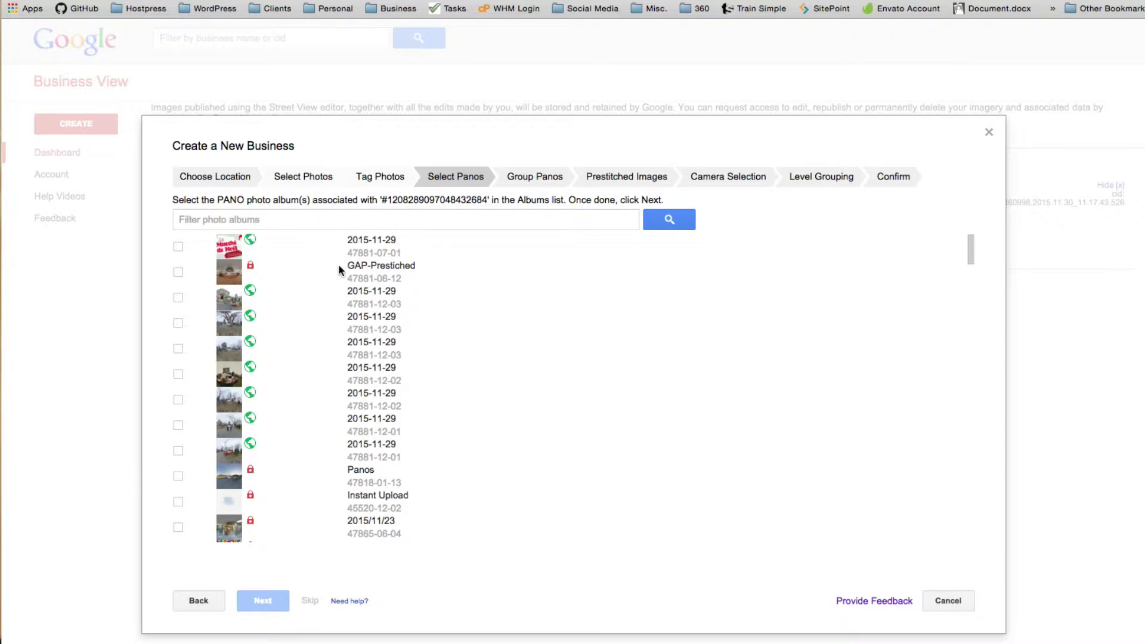
click(178, 272)
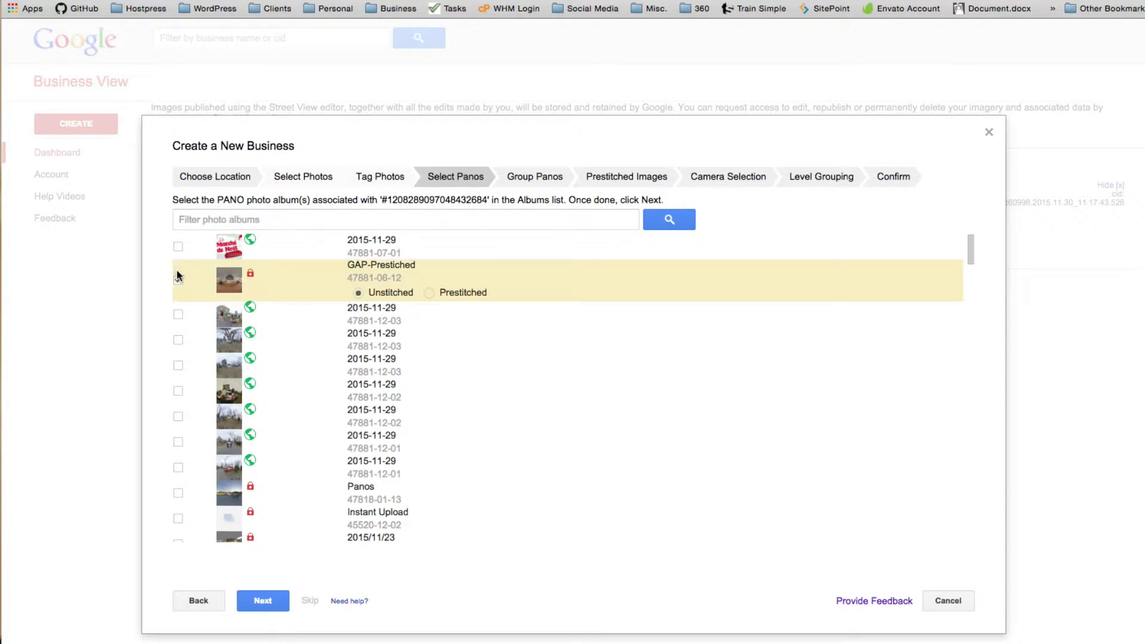
click(356, 293)
click(430, 293)
click(260, 602)
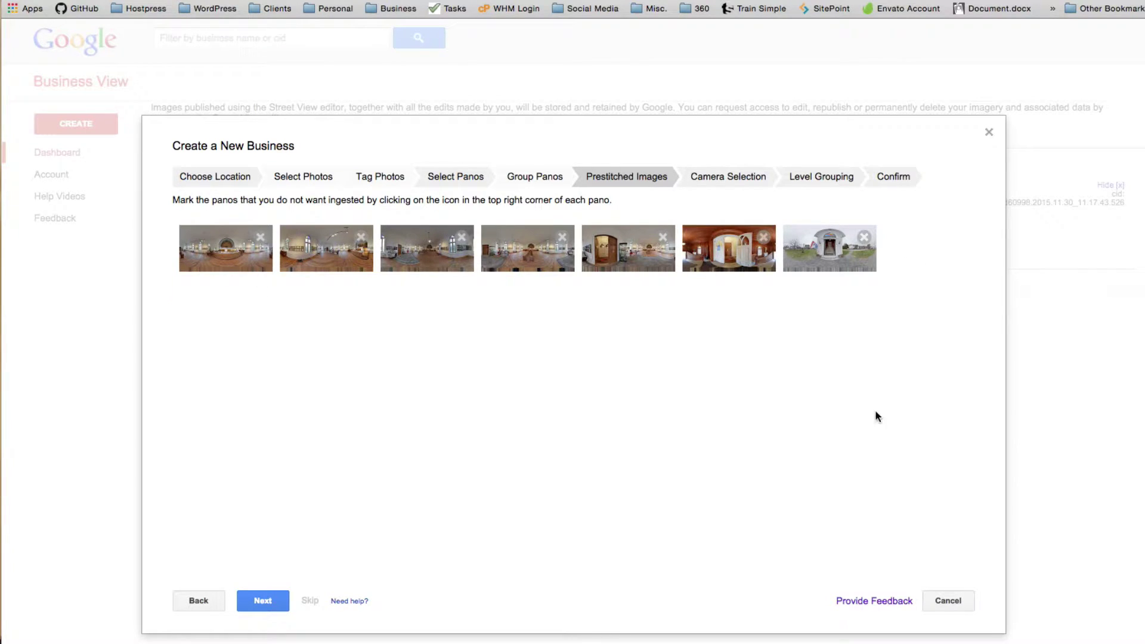
- Keep all panoramas in the album and submit the business for ingestion
click(262, 600)
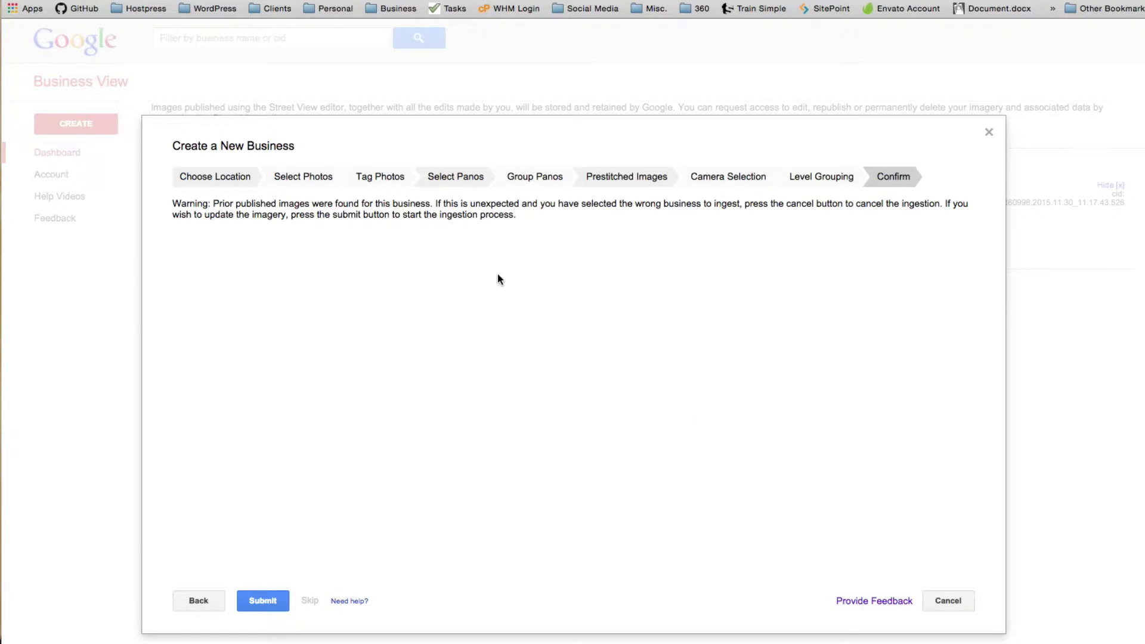
click(265, 601)
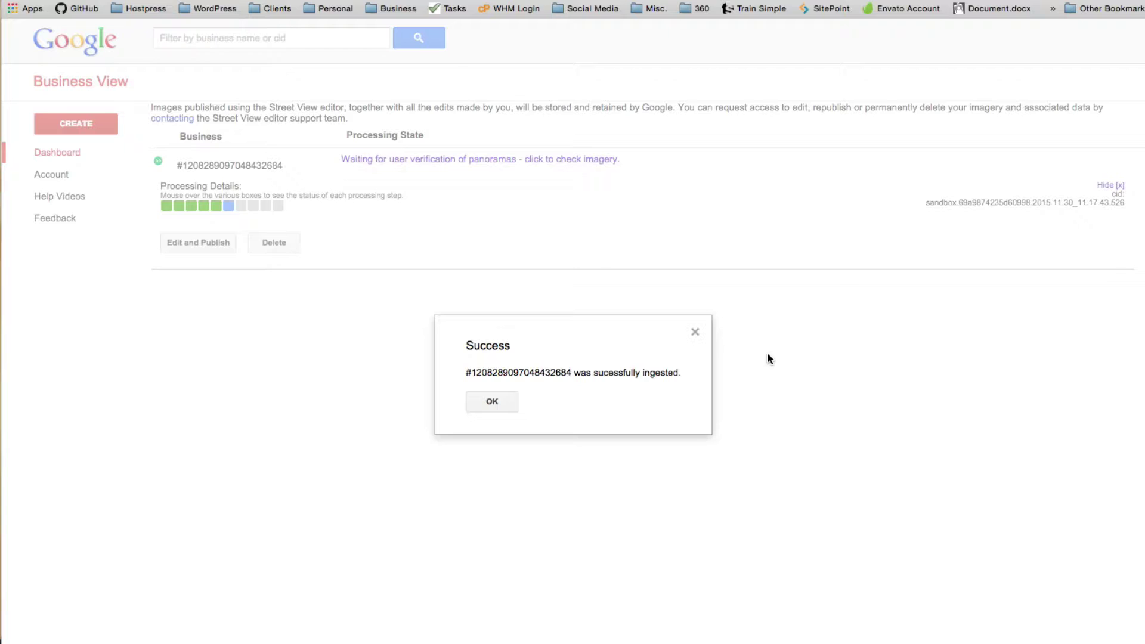
click(488, 402)
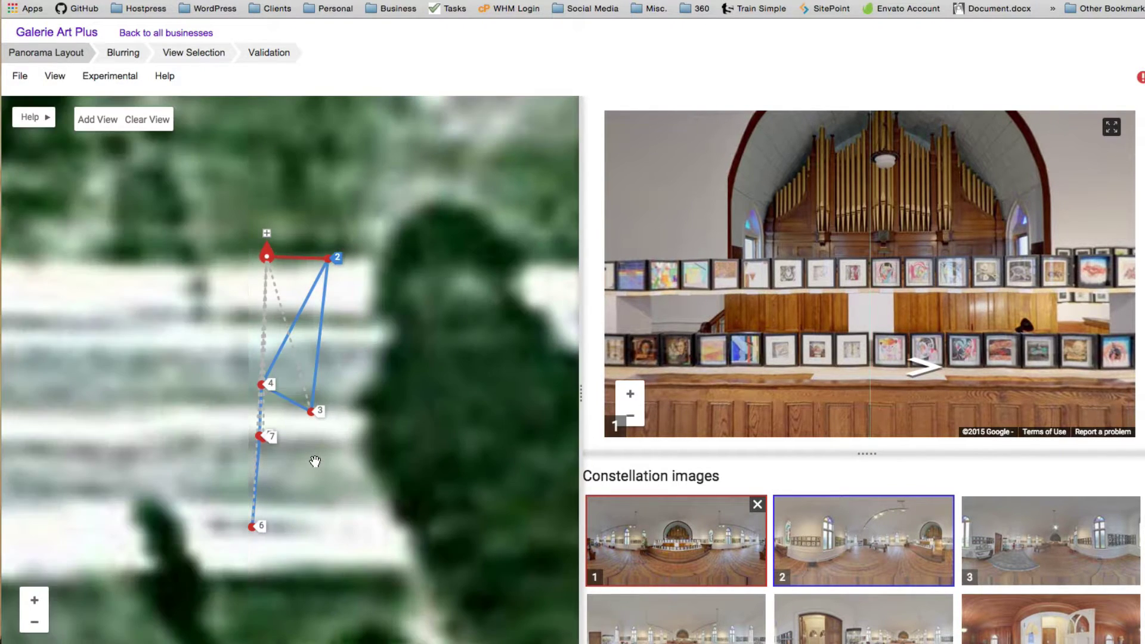
- Select all panoramas in the constellation and move them from the road onto the walkway in front of the church
scroll(370, 415, down, 1)
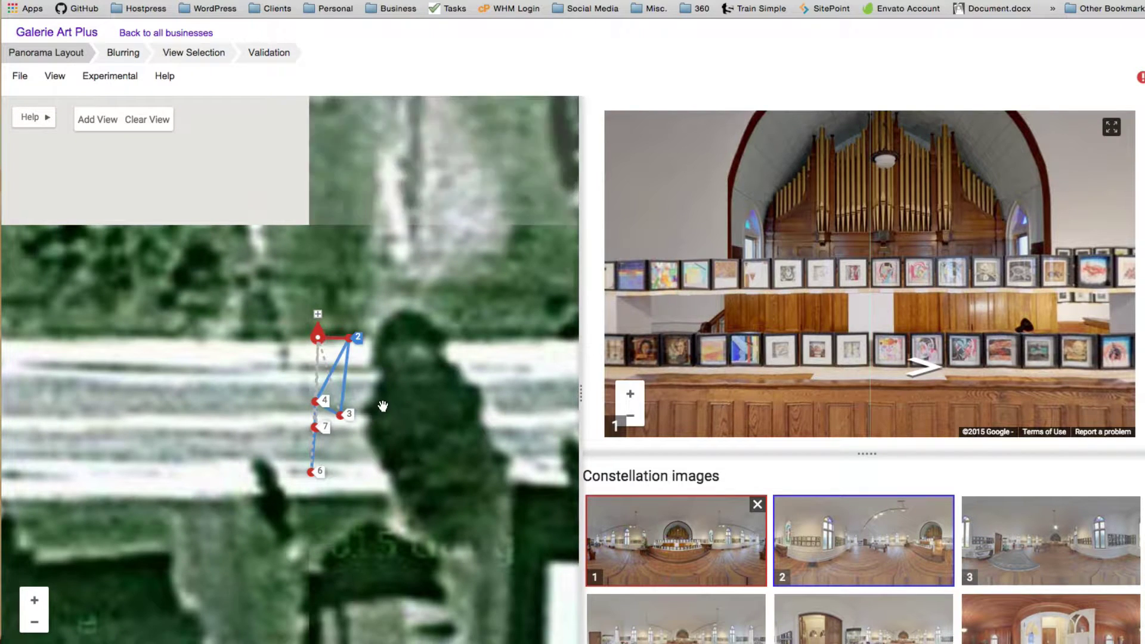
scroll(403, 429, up, 1)
scroll(404, 429, down, 2)
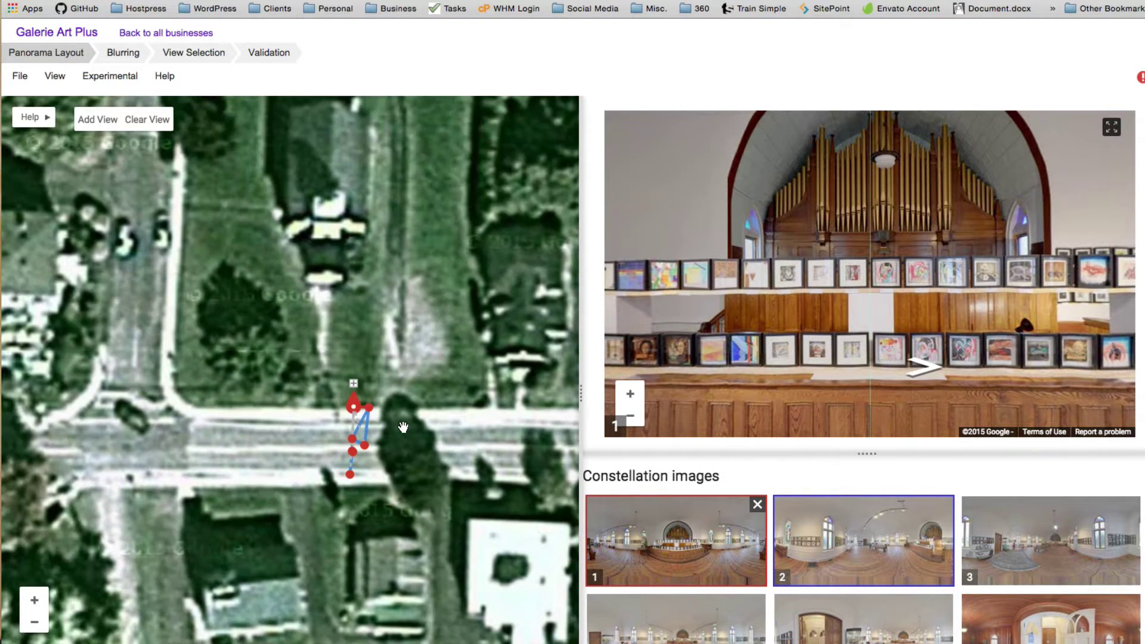
scroll(307, 232, up, 1)
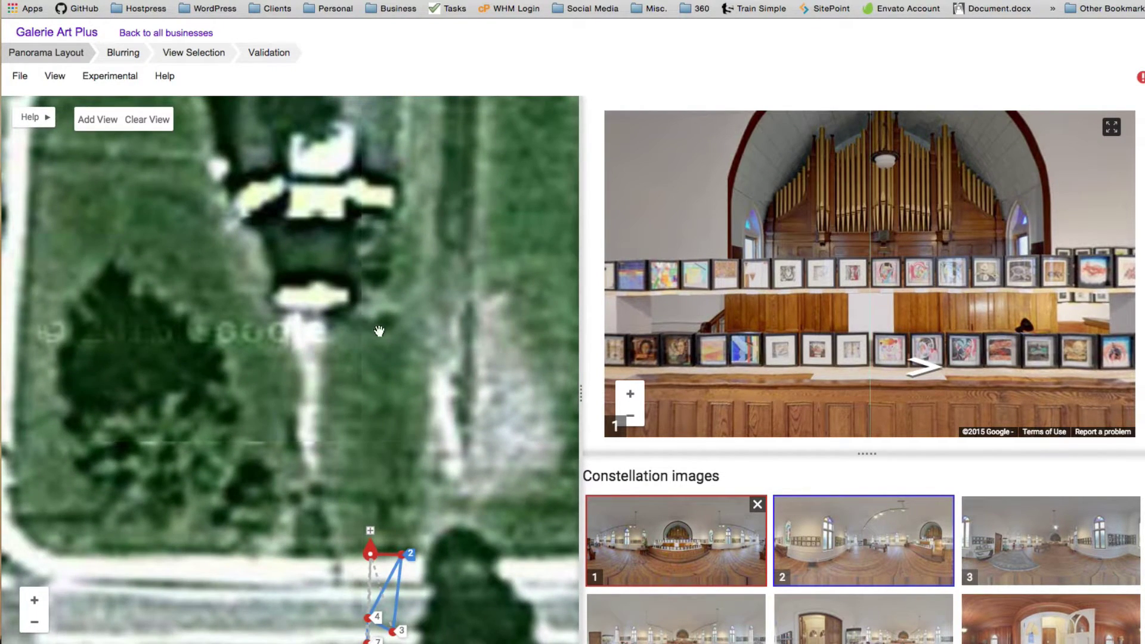
drag(445, 338, 396, 263)
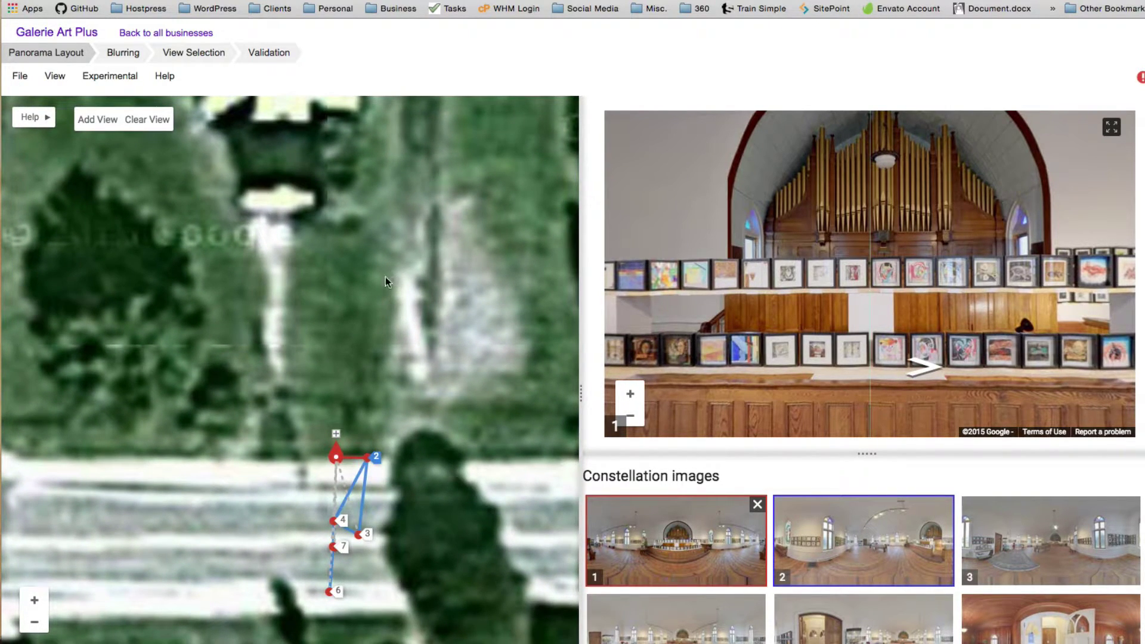
drag(281, 409, 424, 613)
scroll(365, 537, up, 1)
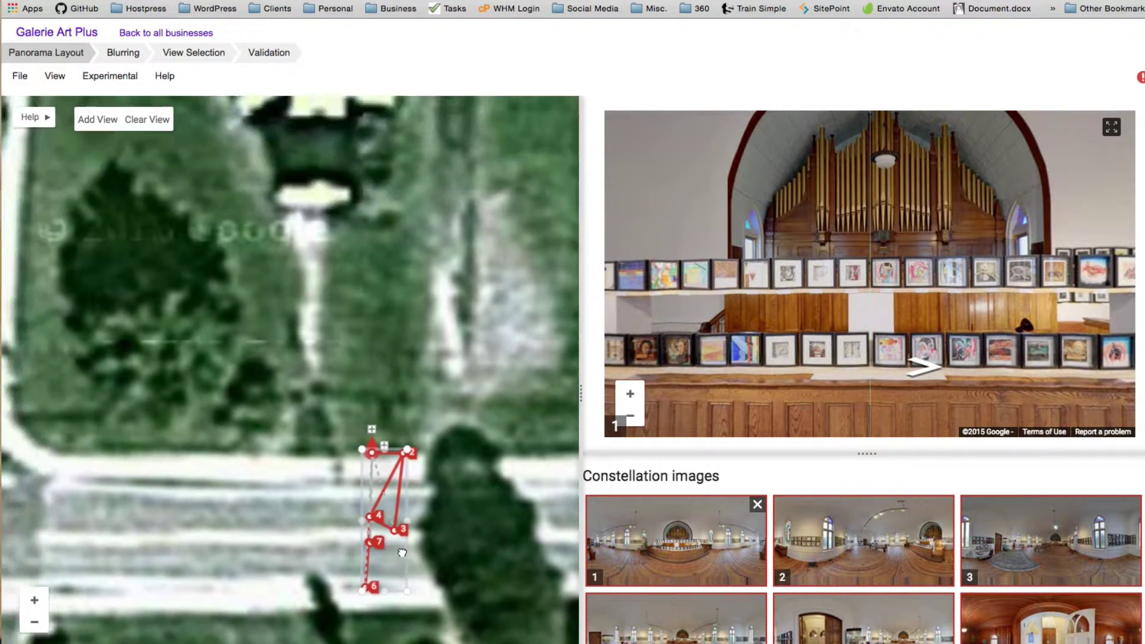
scroll(403, 457, down, 1)
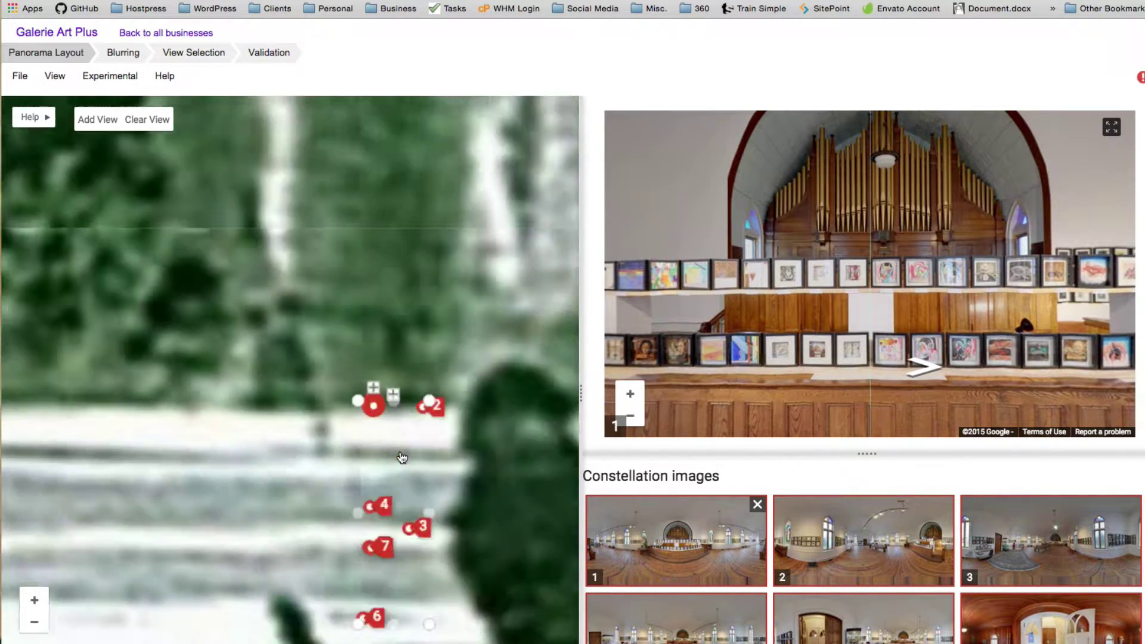
drag(401, 456, 346, 173)
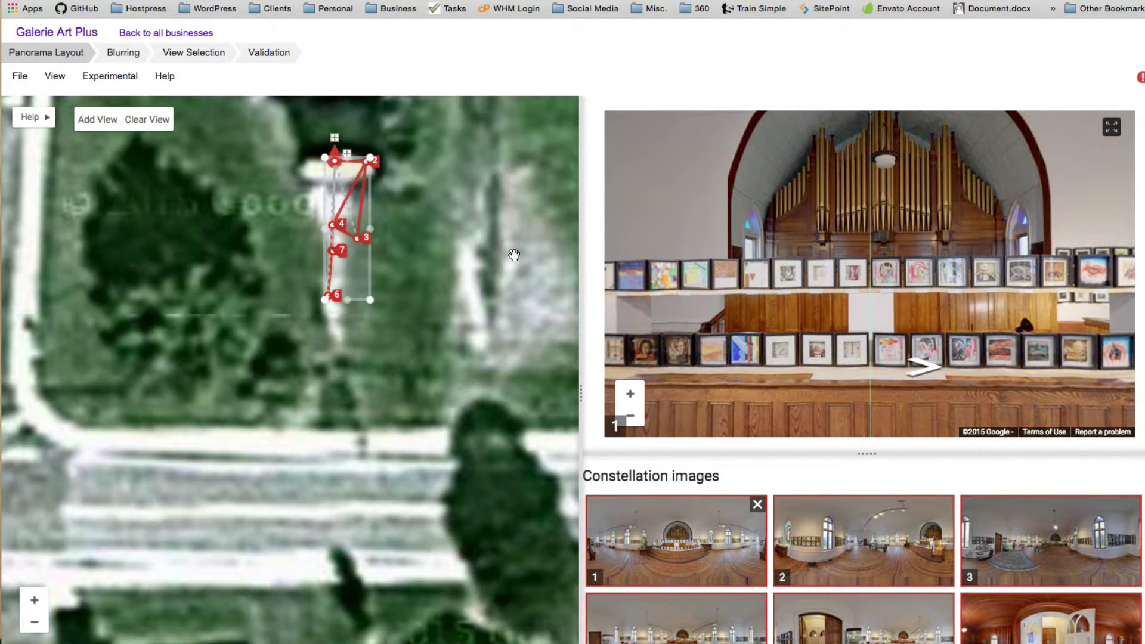
- Move the selected group of panoramas from the walkway onto the roof of the church building
scroll(514, 257, up, 1)
scroll(454, 269, down, 2)
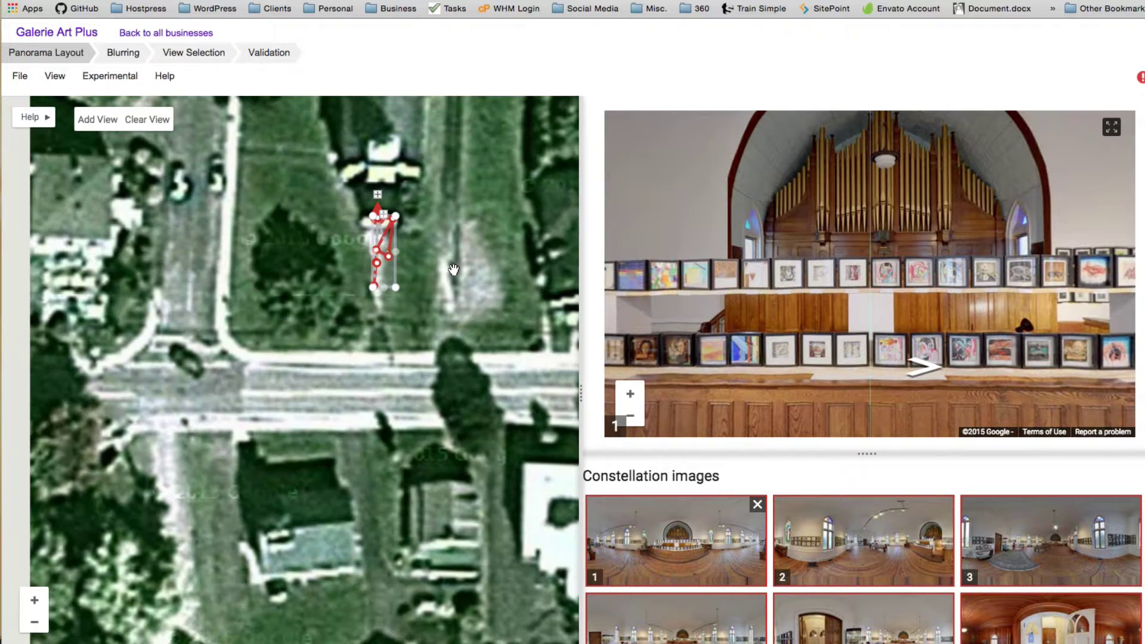
scroll(453, 269, up, 1)
scroll(409, 238, up, 1)
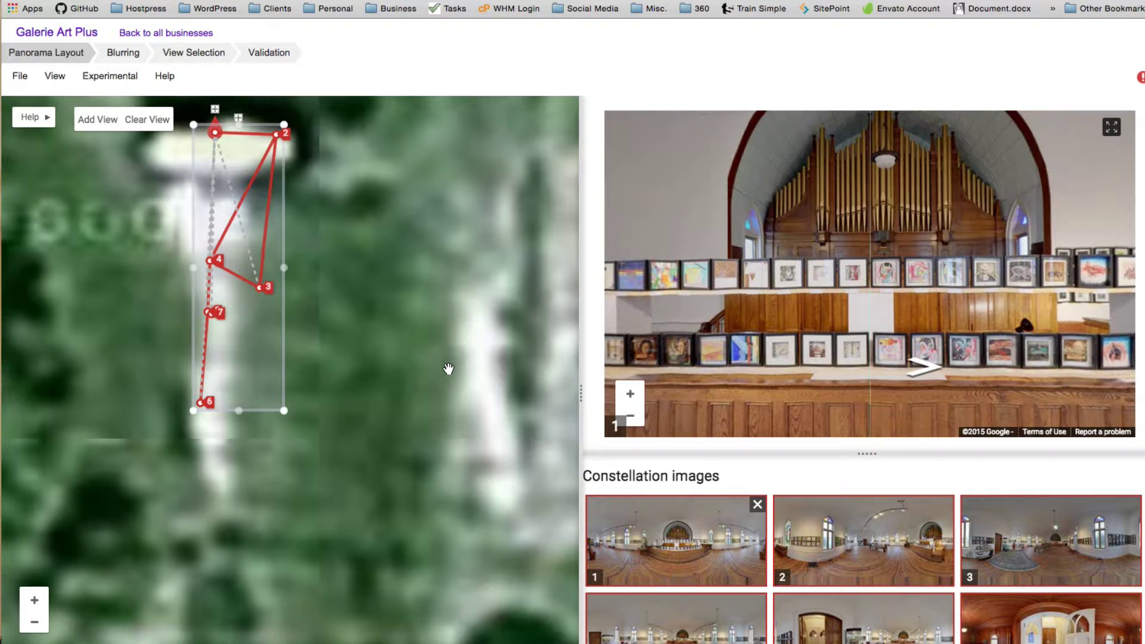
click(1048, 0)
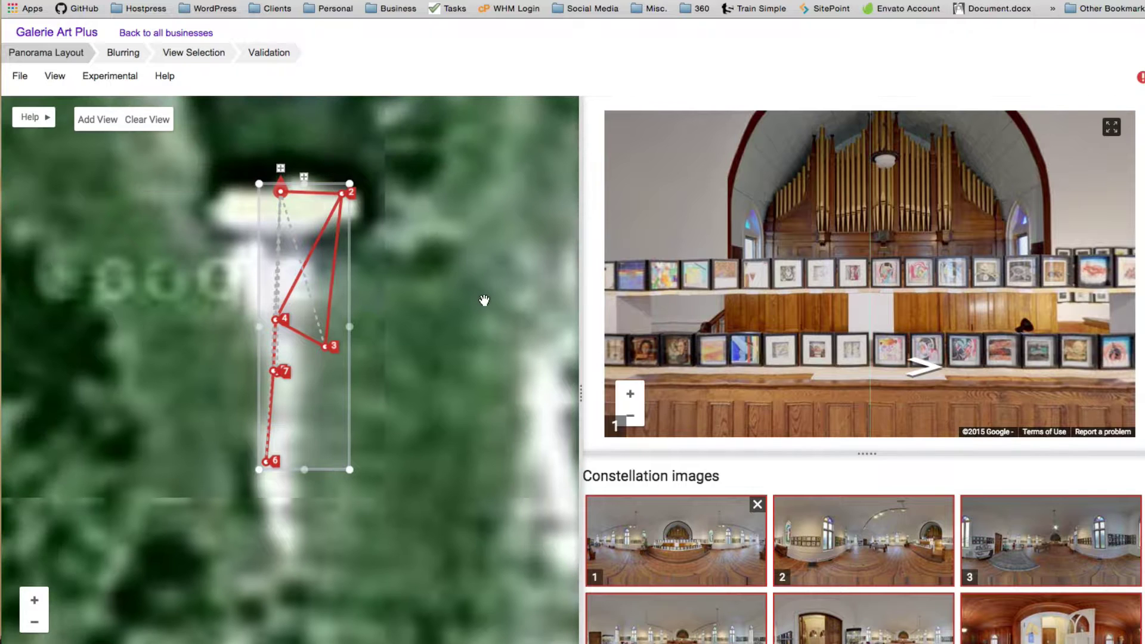
scroll(477, 301, down, 2)
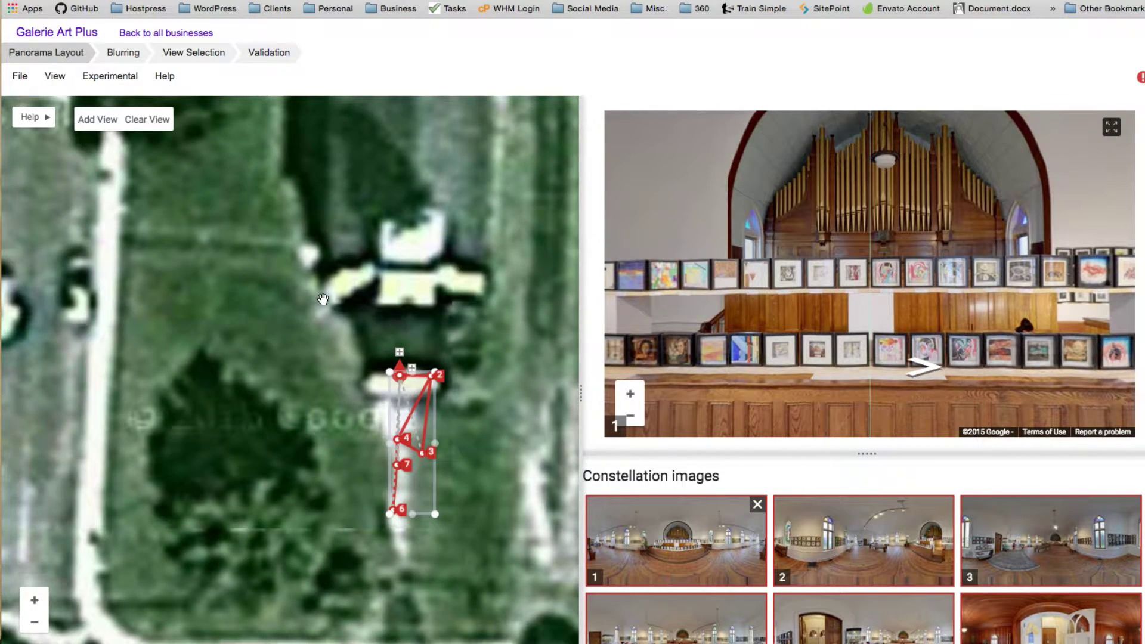
drag(411, 416, 422, 162)
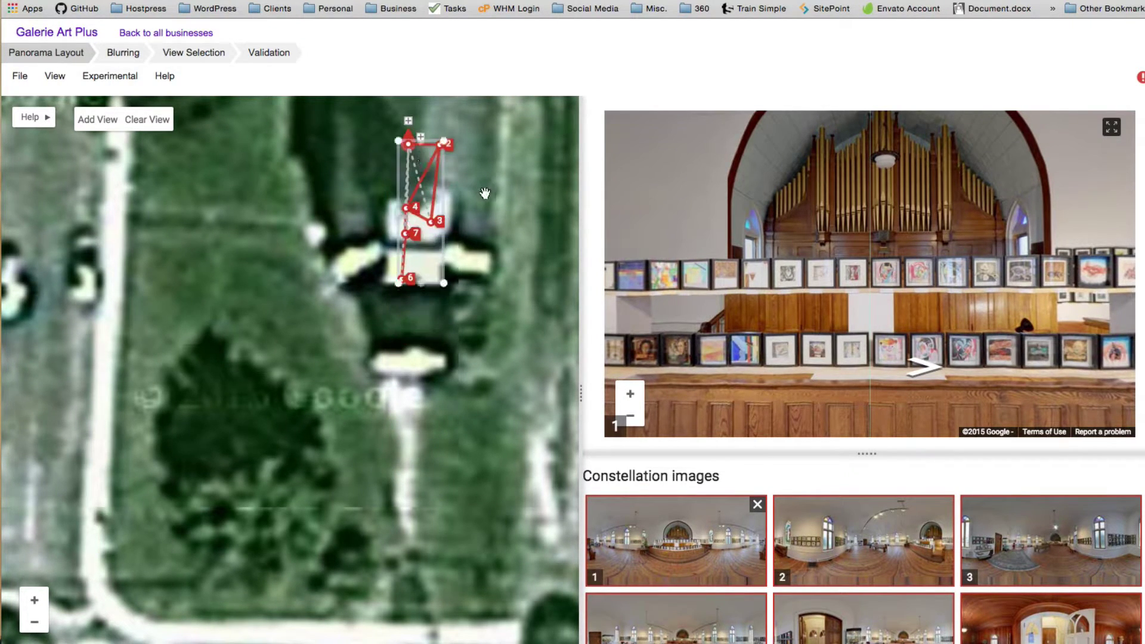
drag(484, 195, 443, 275)
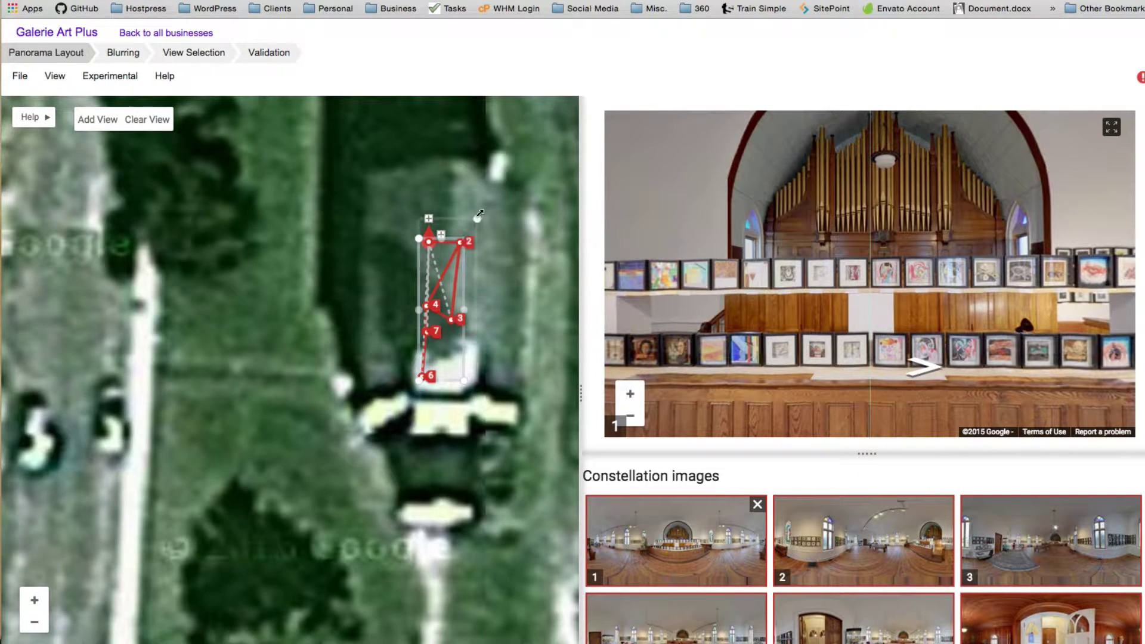
- Enlarge the selected constellation and position it to span the church from the main roof towards the front entrance
drag(480, 213, 506, 182)
drag(408, 410, 363, 470)
drag(448, 364, 447, 394)
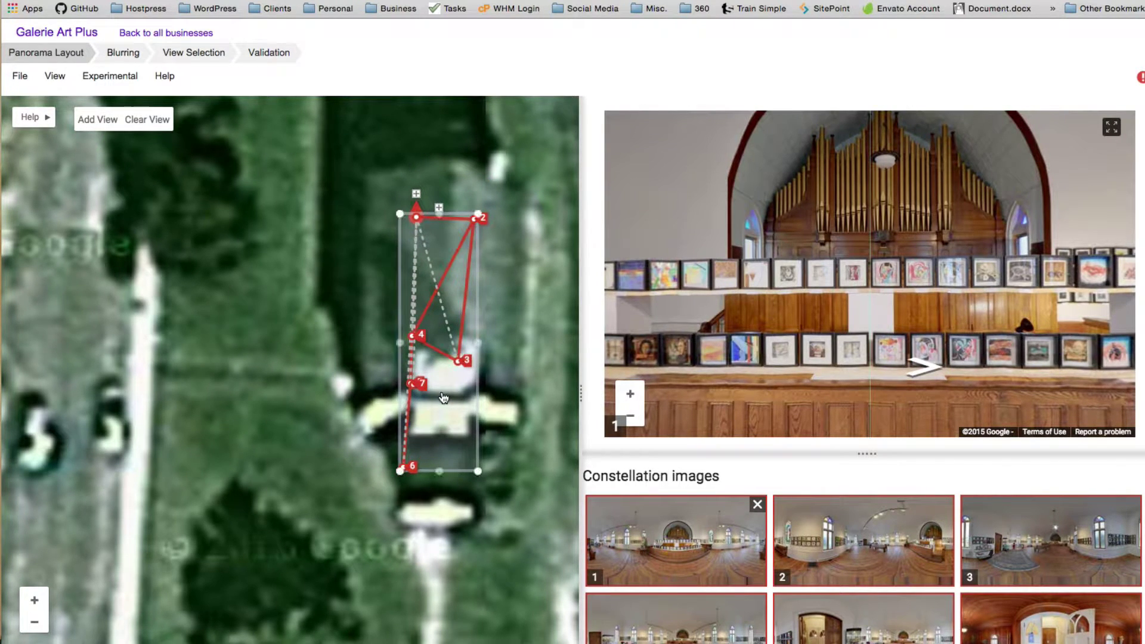
click(34, 79)
click(31, 97)
- Deselect the group and move panorama 7 away from panorama 5 towards the centre of the church front
scroll(441, 421, up, 1)
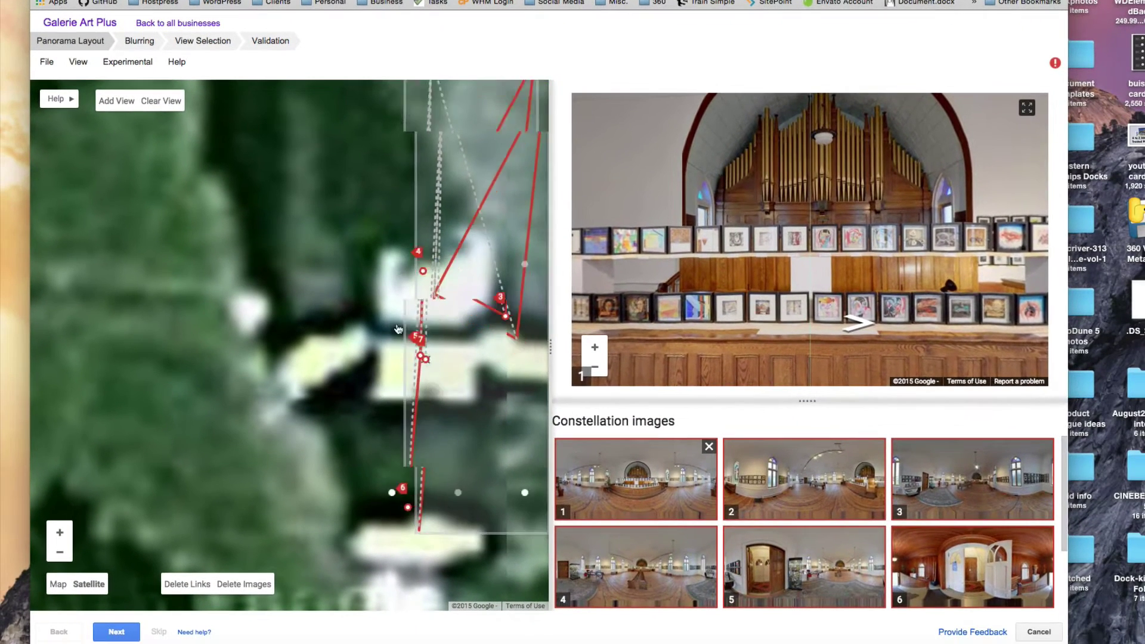
click(243, 303)
drag(360, 295, 428, 423)
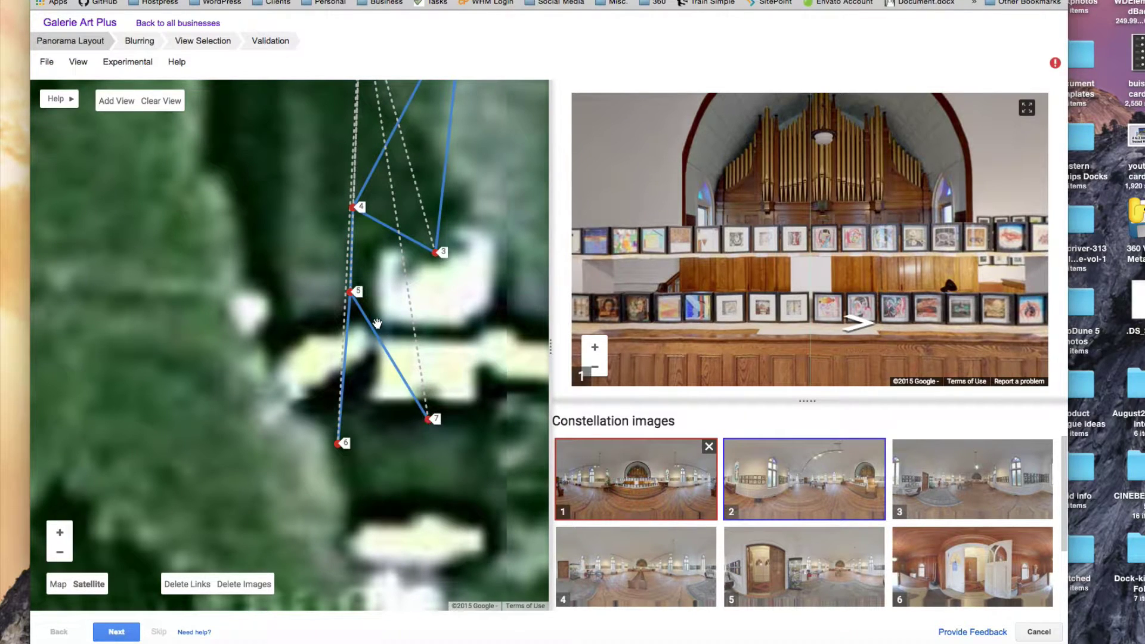
- Remove the link between panoramas 2 and 4, and line up panoramas 3 and 4 in a column below panorama 2
drag(467, 312, 465, 415)
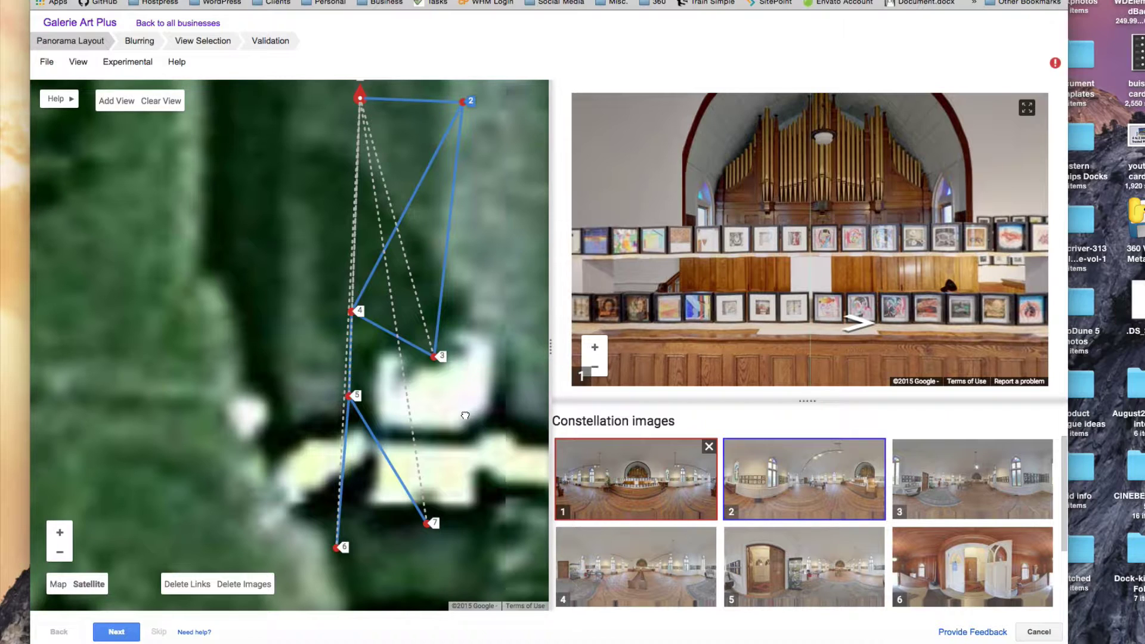
click(419, 193)
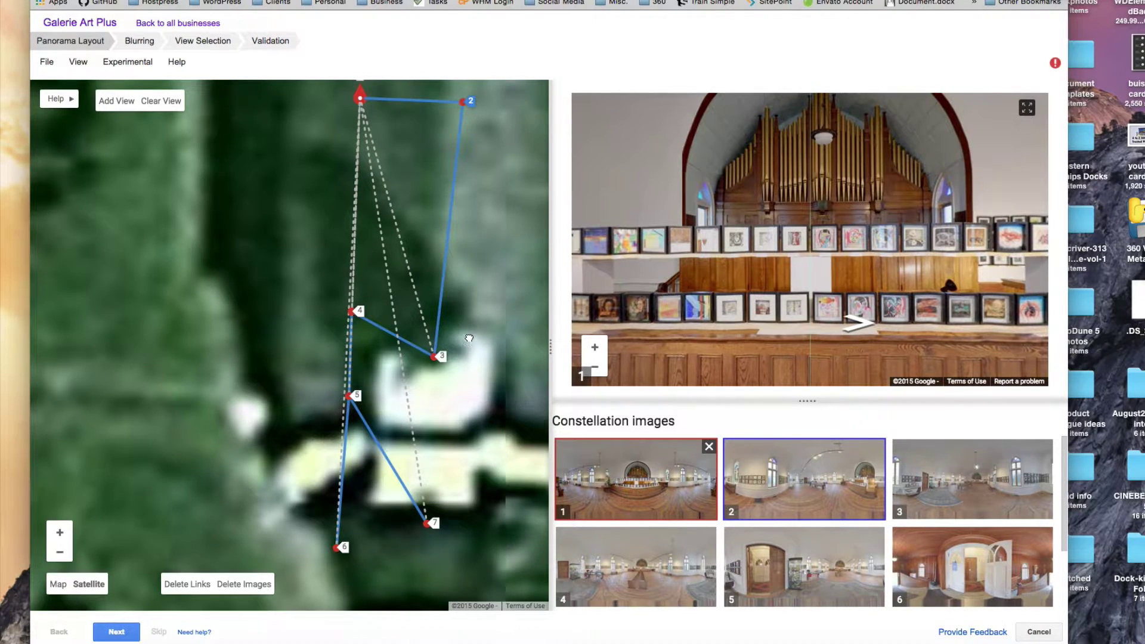
drag(469, 338, 446, 239)
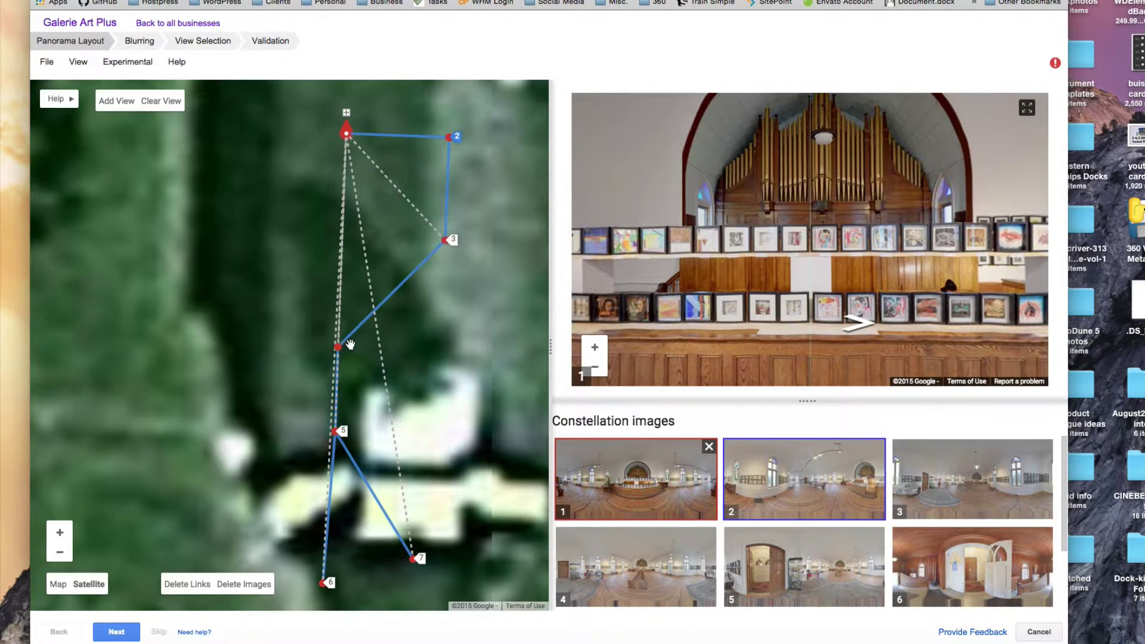
drag(339, 350, 442, 365)
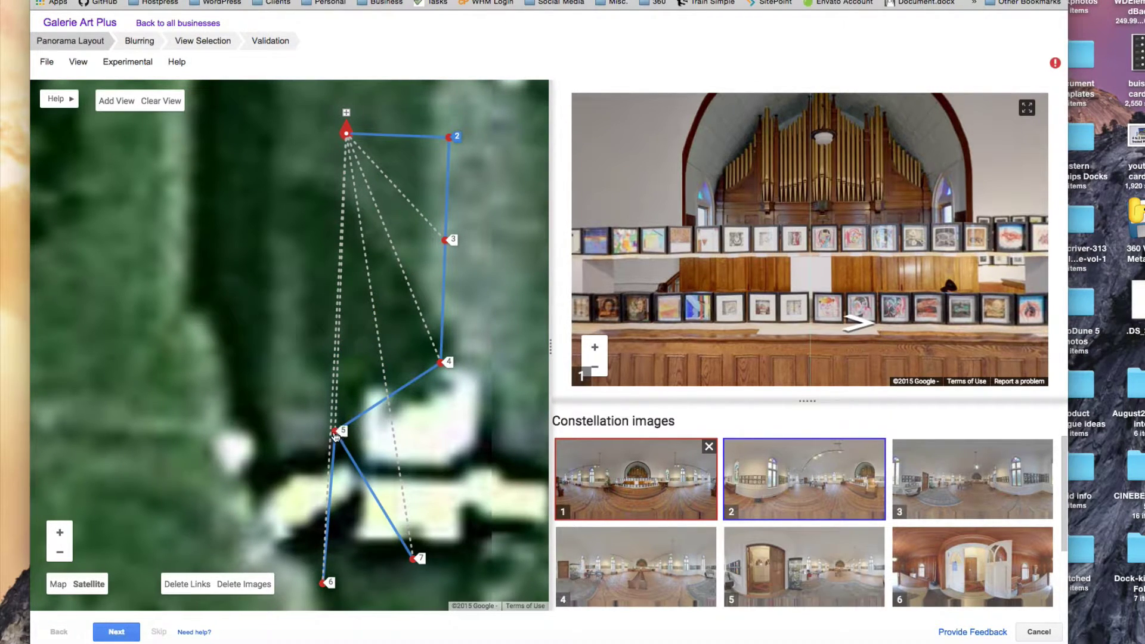
- Stack panoramas 5, 6 and 7 in a column starting level with panorama 4, and remove the link between 5 and 7
drag(336, 437, 340, 351)
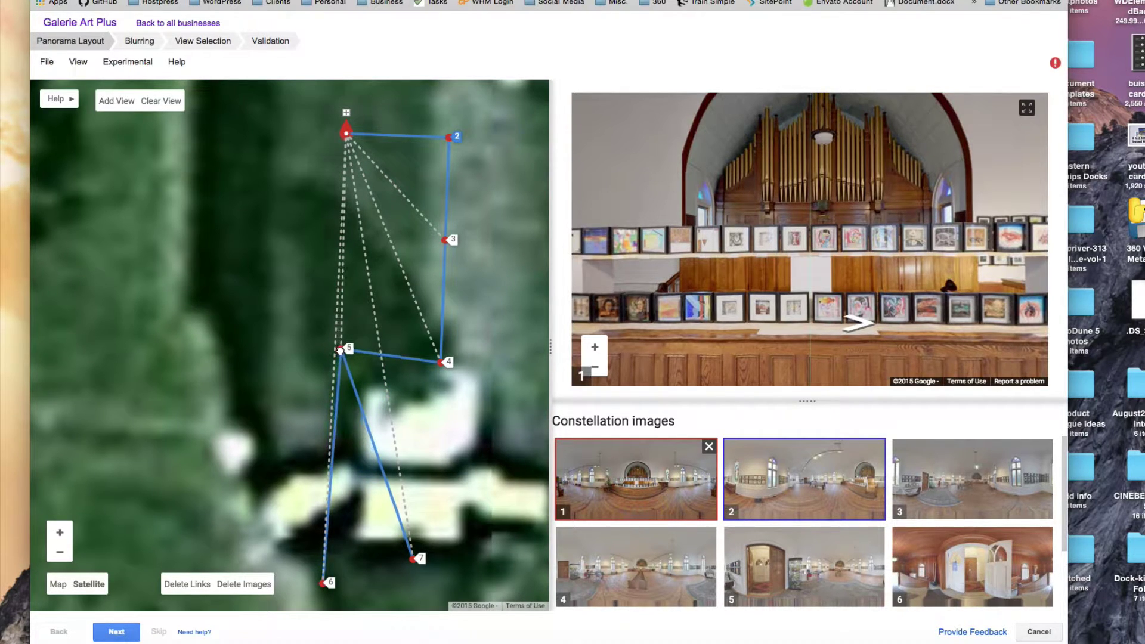
drag(324, 583, 338, 442)
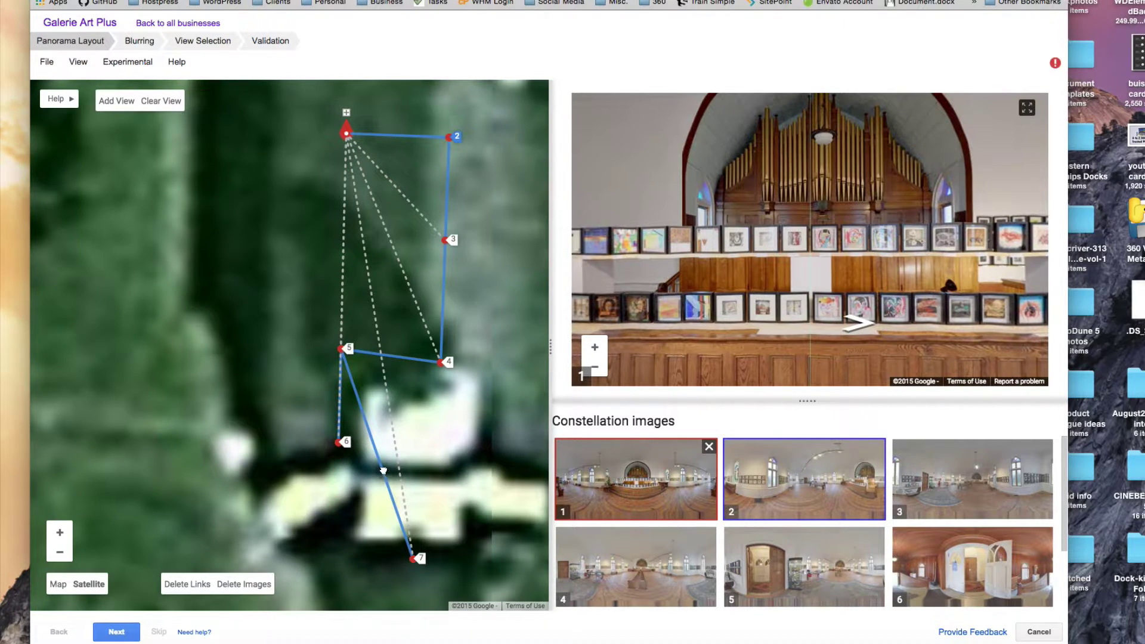
click(384, 470)
drag(414, 564, 356, 563)
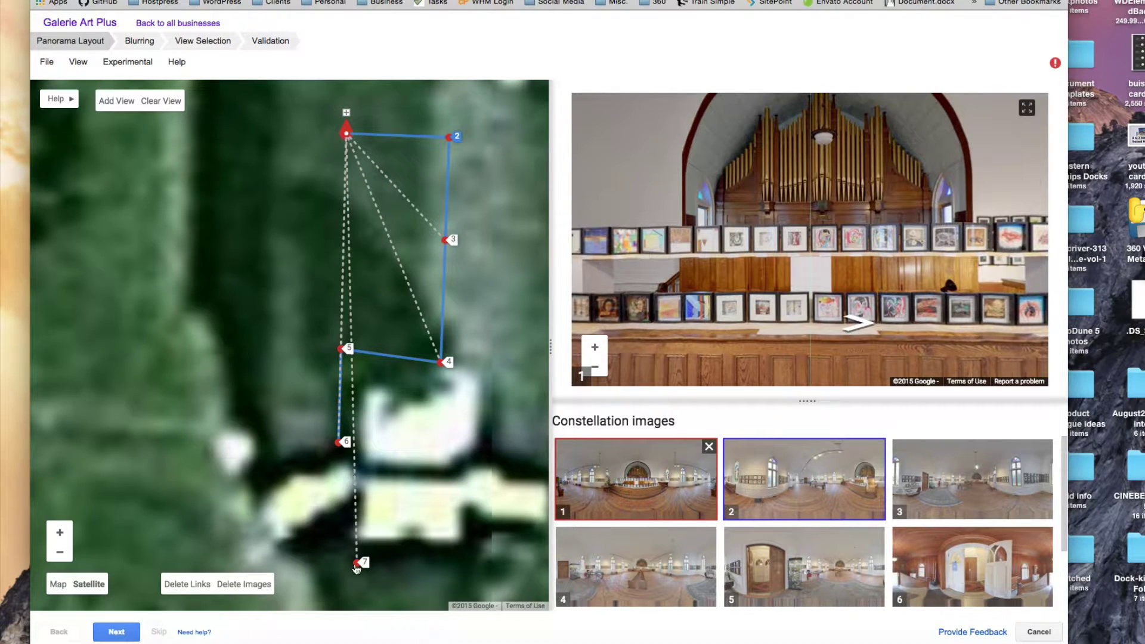
- Link panorama 7 to panorama 6 and nudge panorama 7 closer beneath it
click(357, 564)
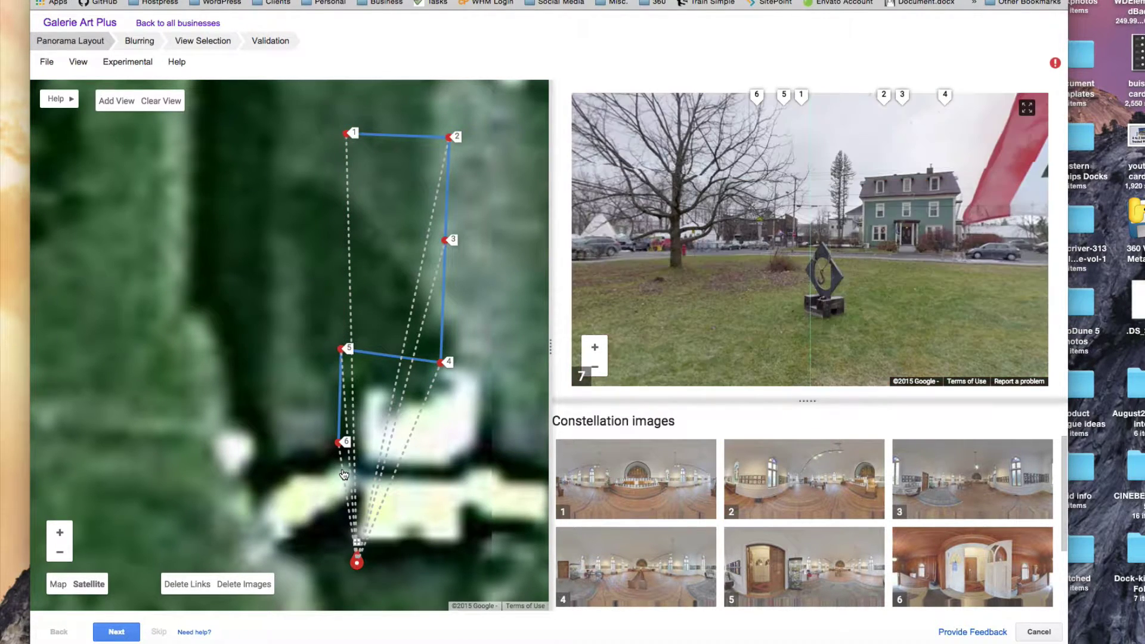
click(343, 471)
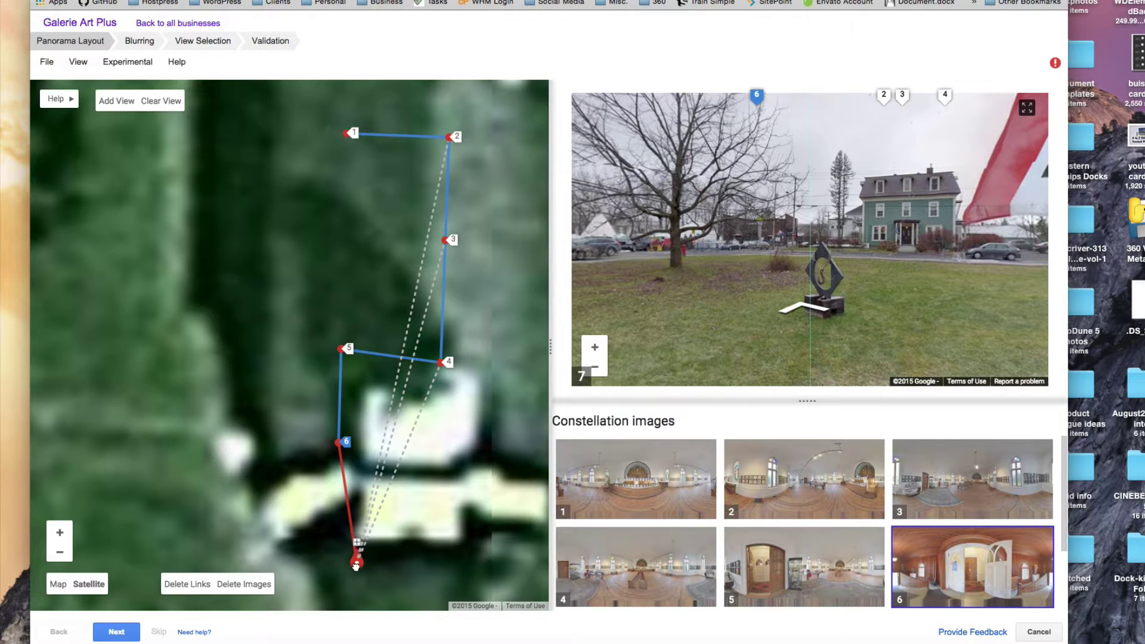
drag(356, 565, 349, 559)
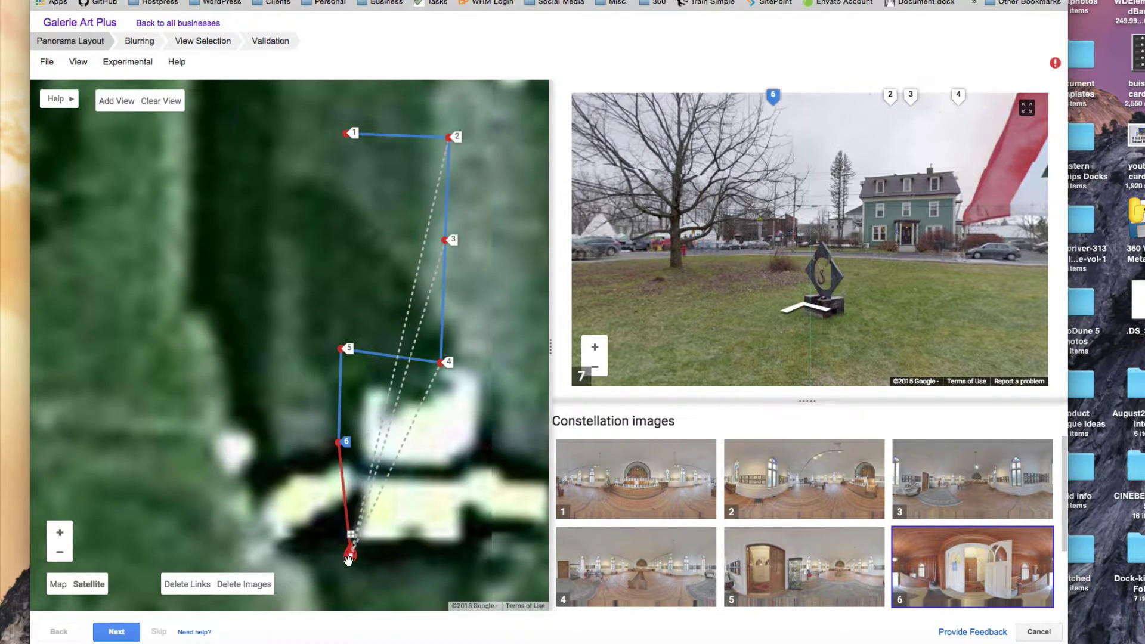
- Move panorama 7 onto the walkway in front of the church and line up panoramas 6 and 5 straight above it
drag(442, 508, 428, 278)
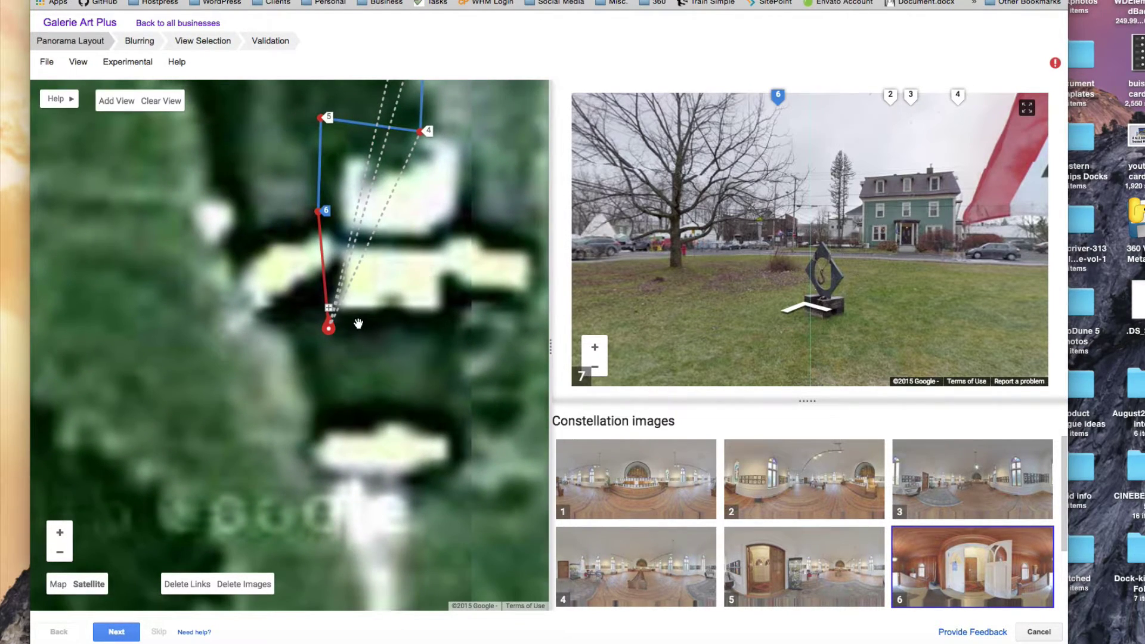
drag(330, 331, 374, 521)
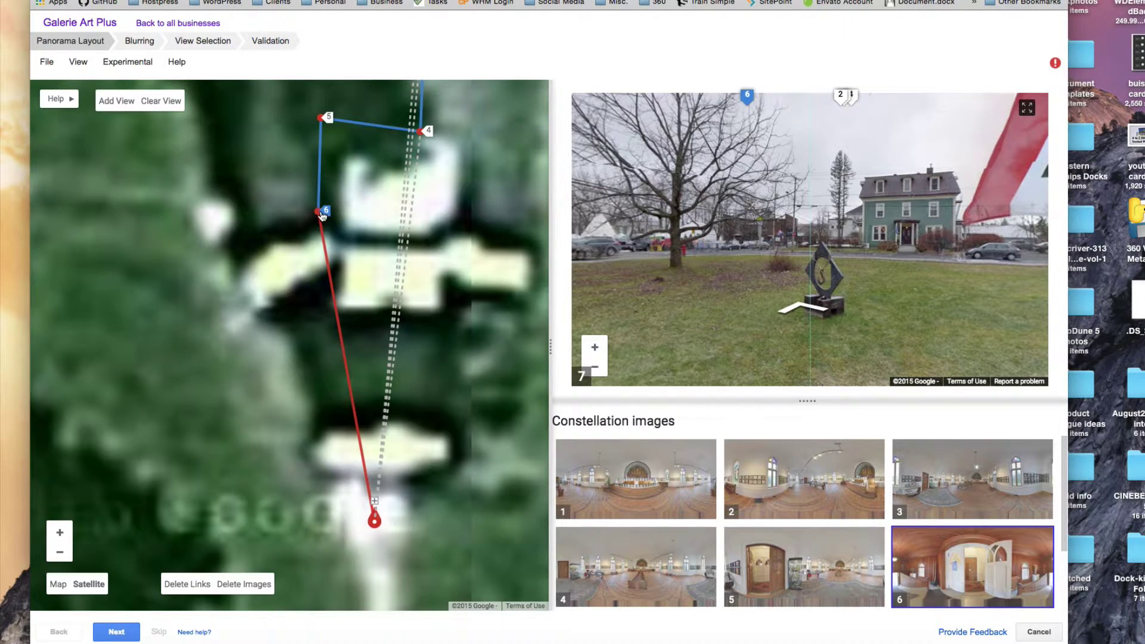
mouse_move(322, 215)
mouse_down()
mouse_move(358, 266)
mouse_move(456, 497)
mouse_up()
mouse_move(370, 272)
mouse_down()
mouse_move(428, 323)
mouse_move(430, 296)
mouse_up()
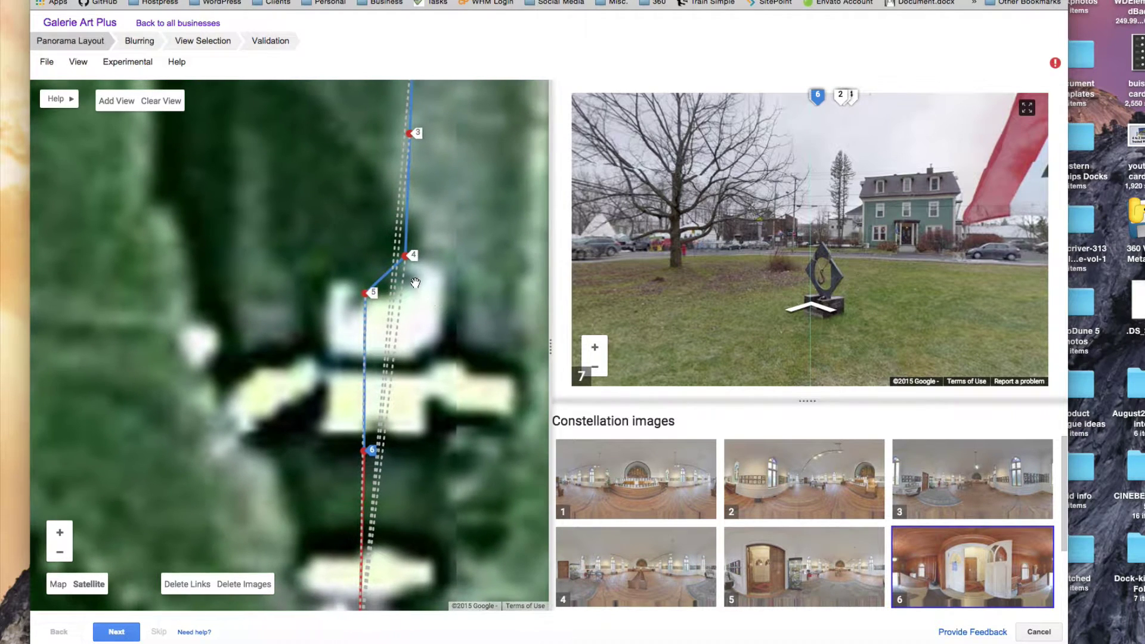
- Lower panorama 4 beside panorama 5, align panoramas 3 and 2 above it, and shift panorama 1 in line above panorama 5
mouse_move(406, 256)
mouse_down()
mouse_move(438, 271)
mouse_move(497, 422)
mouse_move(446, 381)
mouse_up()
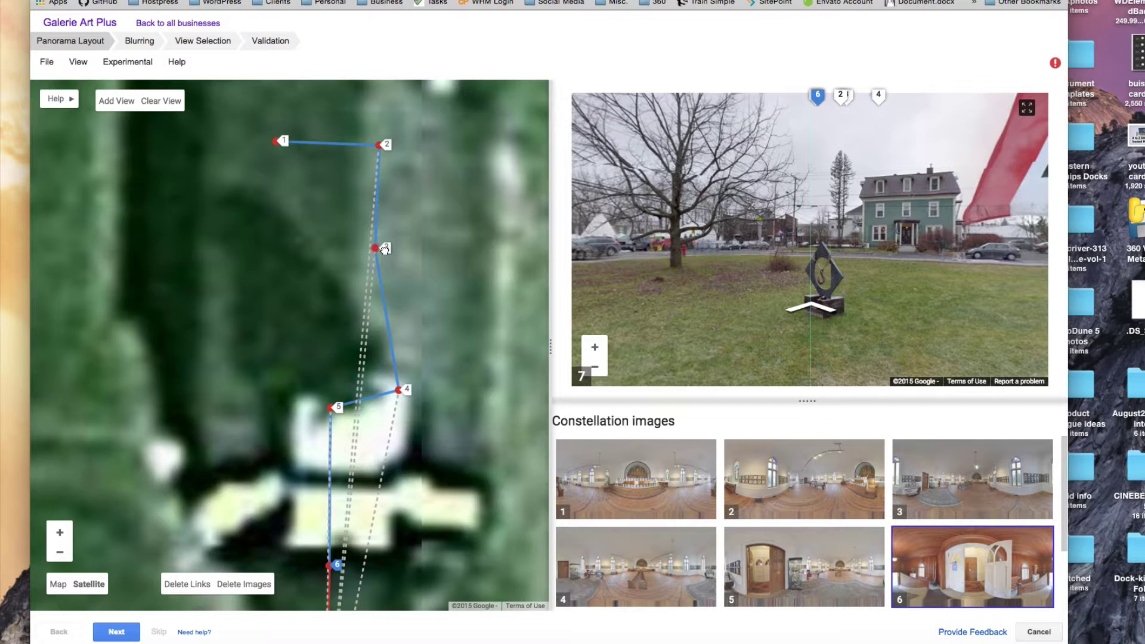
drag(375, 248, 403, 249)
drag(382, 145, 411, 139)
click(275, 142)
drag(275, 142, 316, 139)
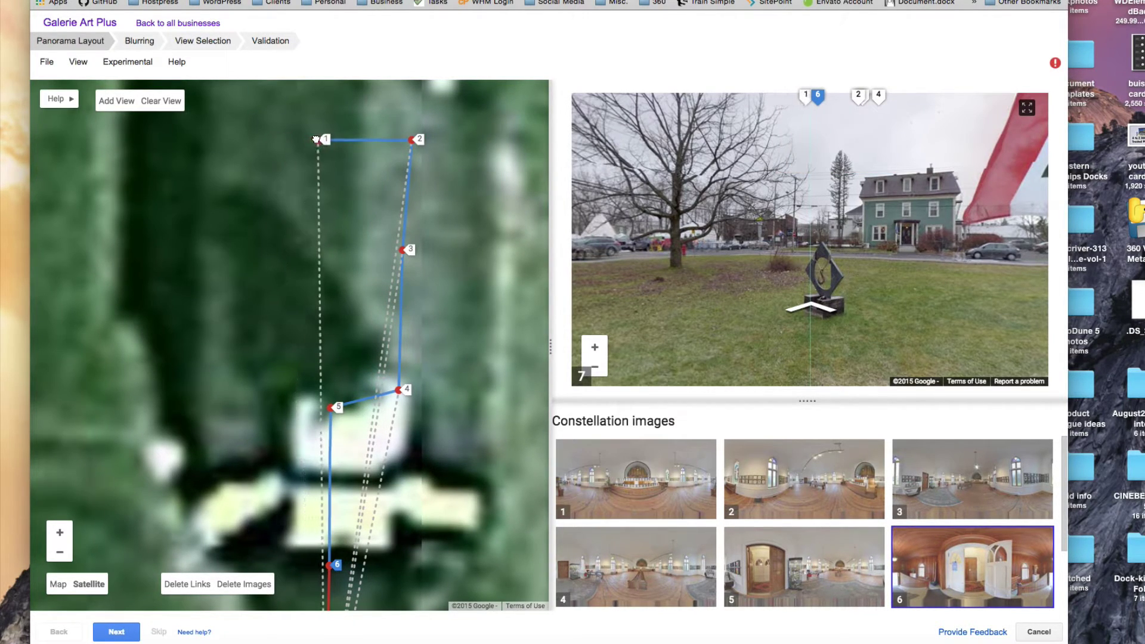
drag(398, 390, 405, 391)
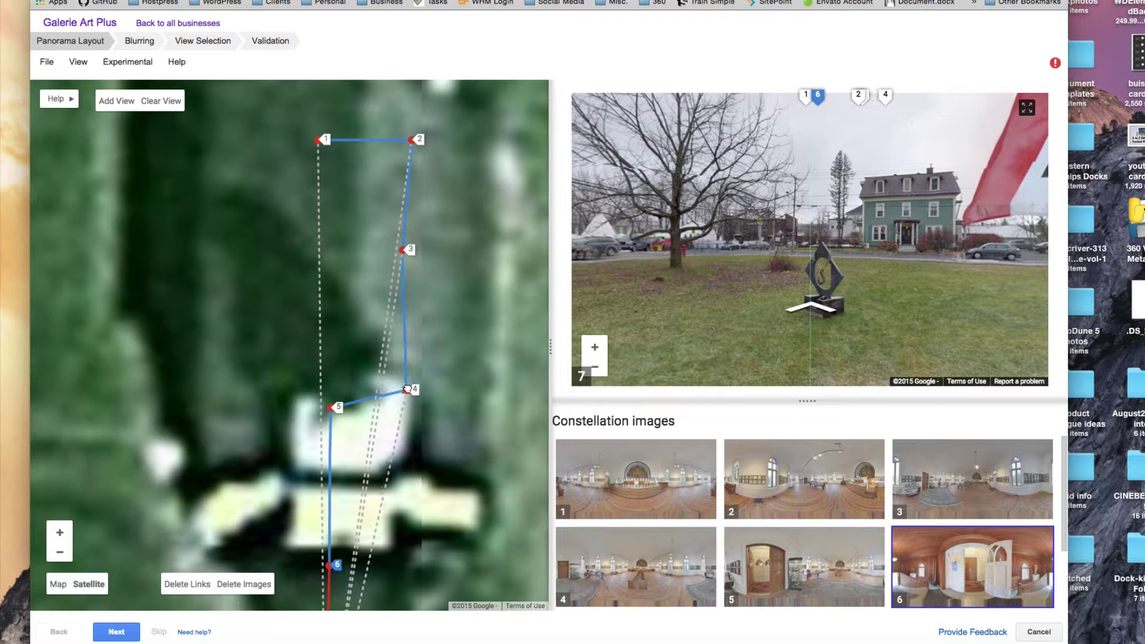
drag(343, 432, 328, 403)
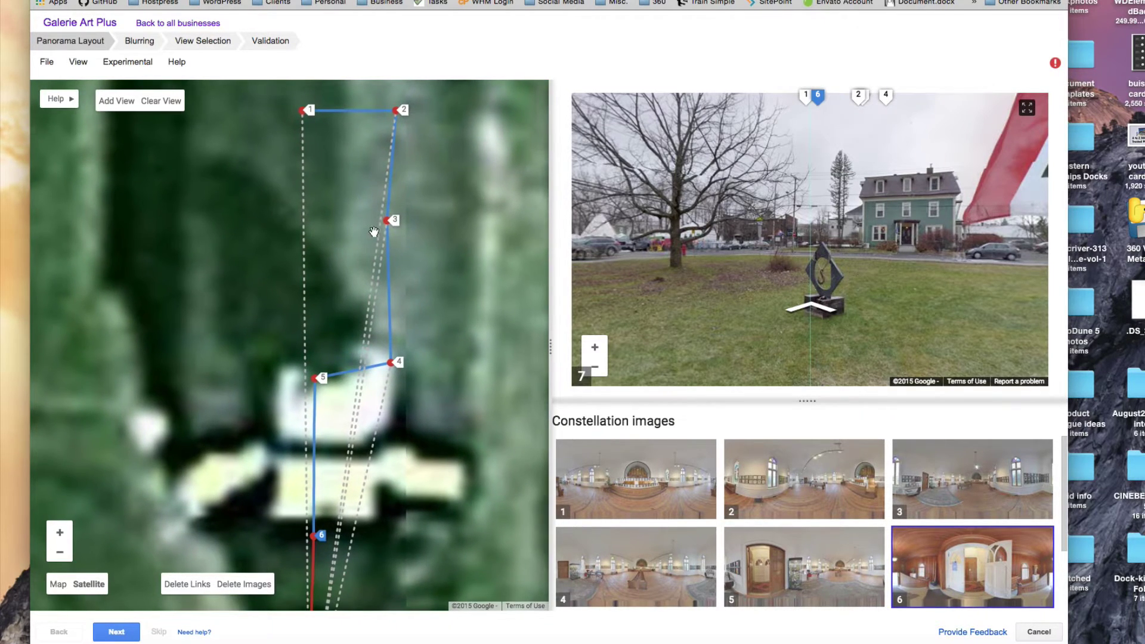
mouse_move(391, 221)
drag(460, 313, 440, 269)
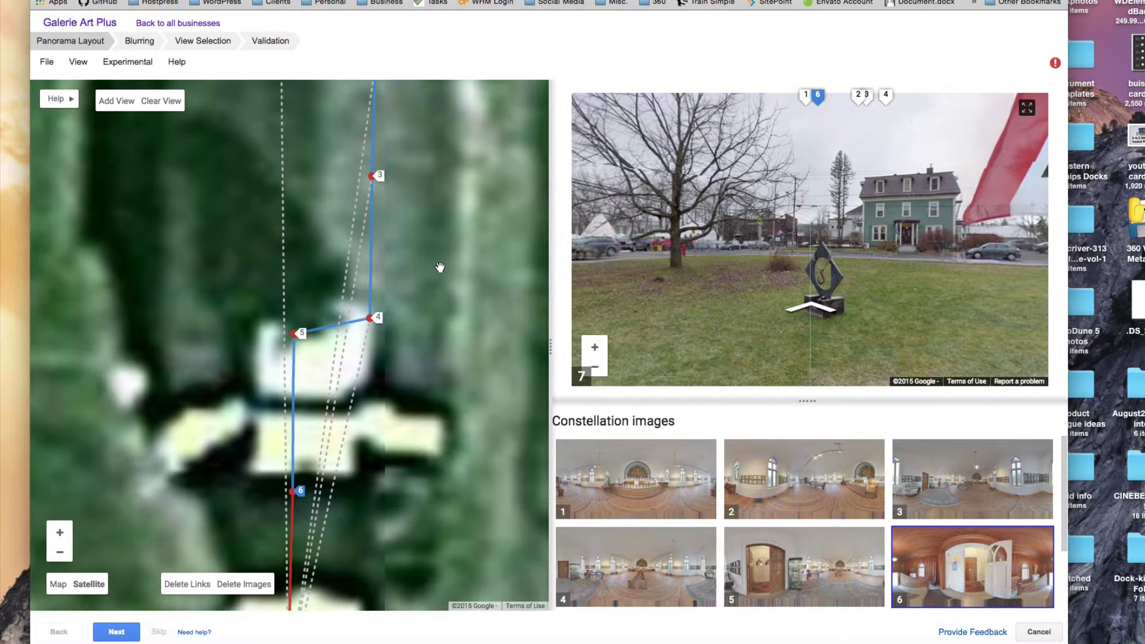
- Move panorama 4 directly above panorama 5, and bring panorama 3 down level with it on the east side
click(371, 320)
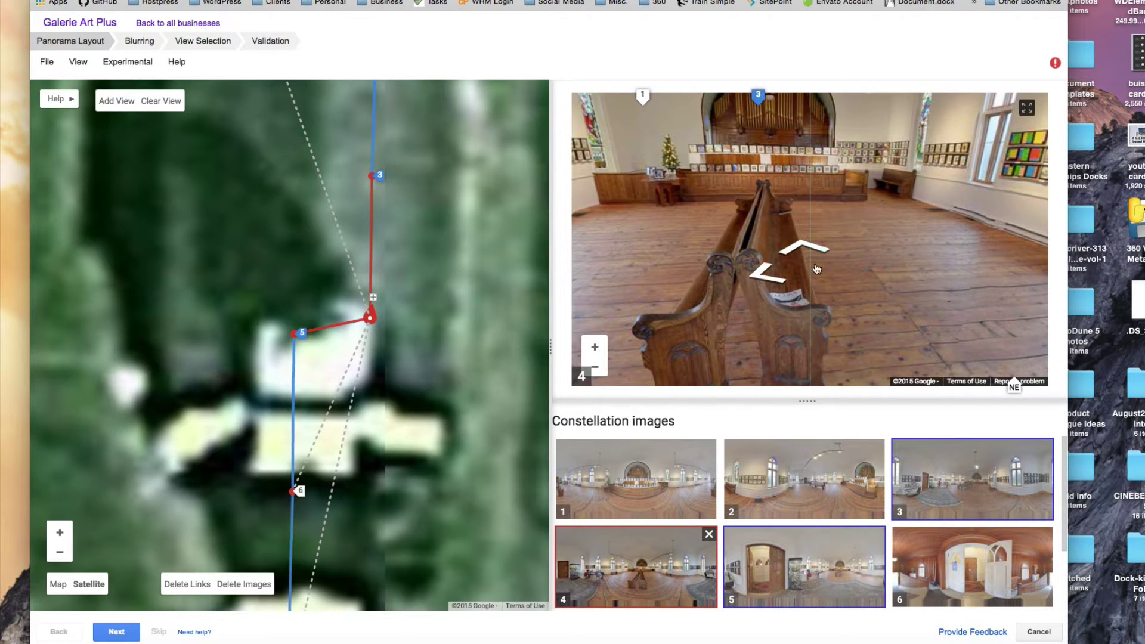
drag(370, 318, 292, 294)
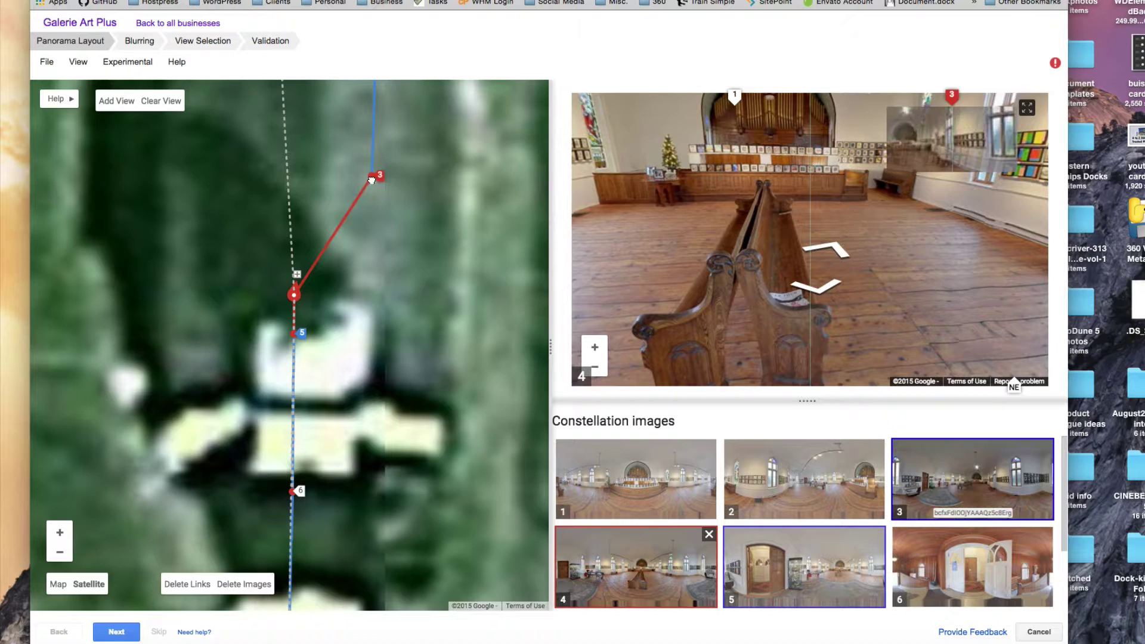
drag(372, 177, 366, 298)
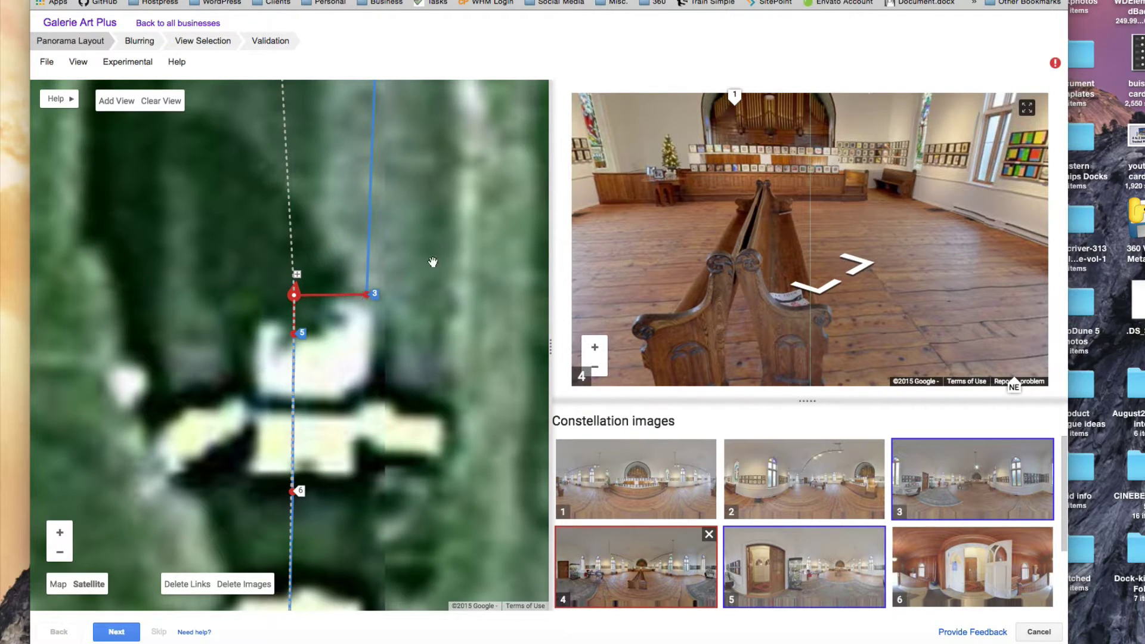
- Straighten the rectangle by aligning panorama 2 above panorama 3 and panorama 1 above panorama 4
drag(433, 263, 470, 337)
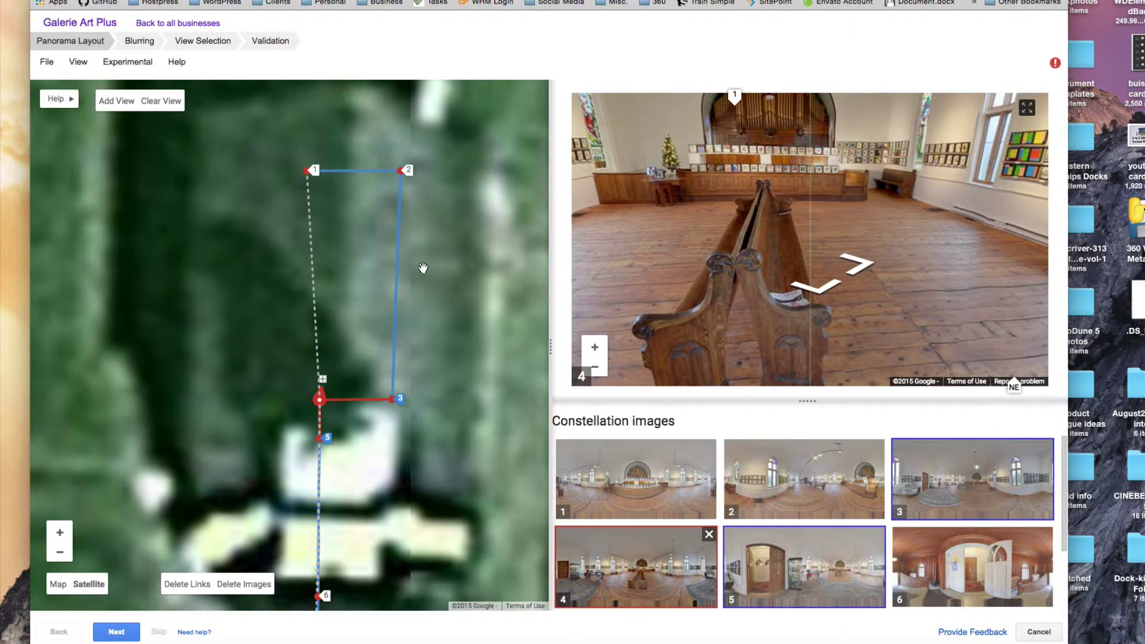
drag(401, 171, 394, 174)
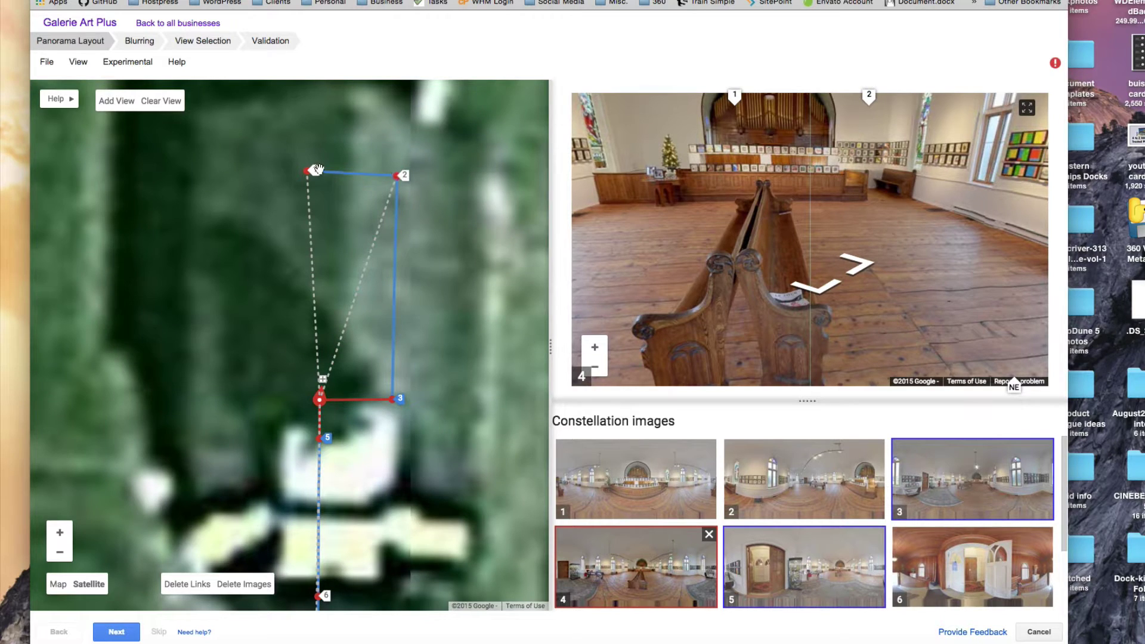
drag(308, 175, 319, 177)
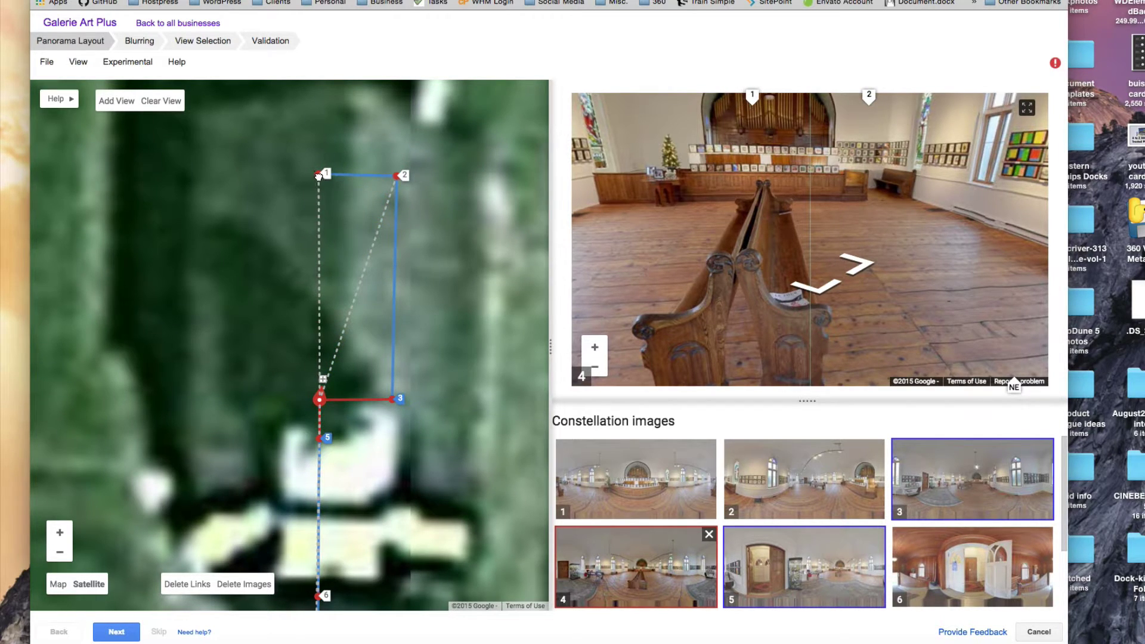
drag(398, 177, 402, 175)
- Save the panorama layout
drag(487, 323, 494, 219)
drag(501, 395, 498, 288)
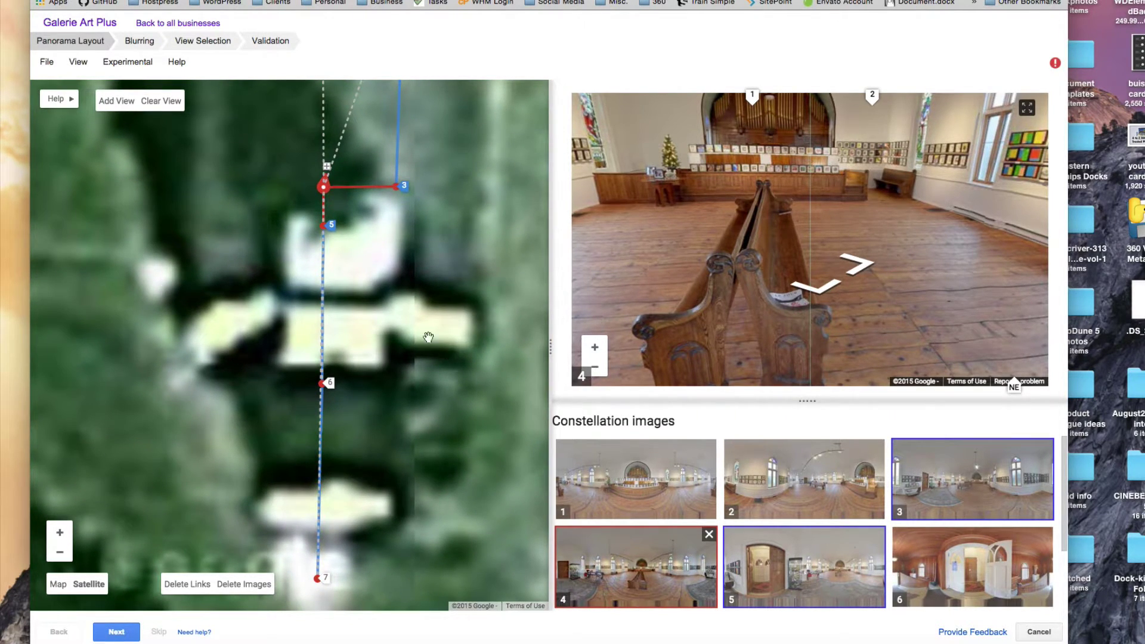
click(51, 59)
click(56, 81)
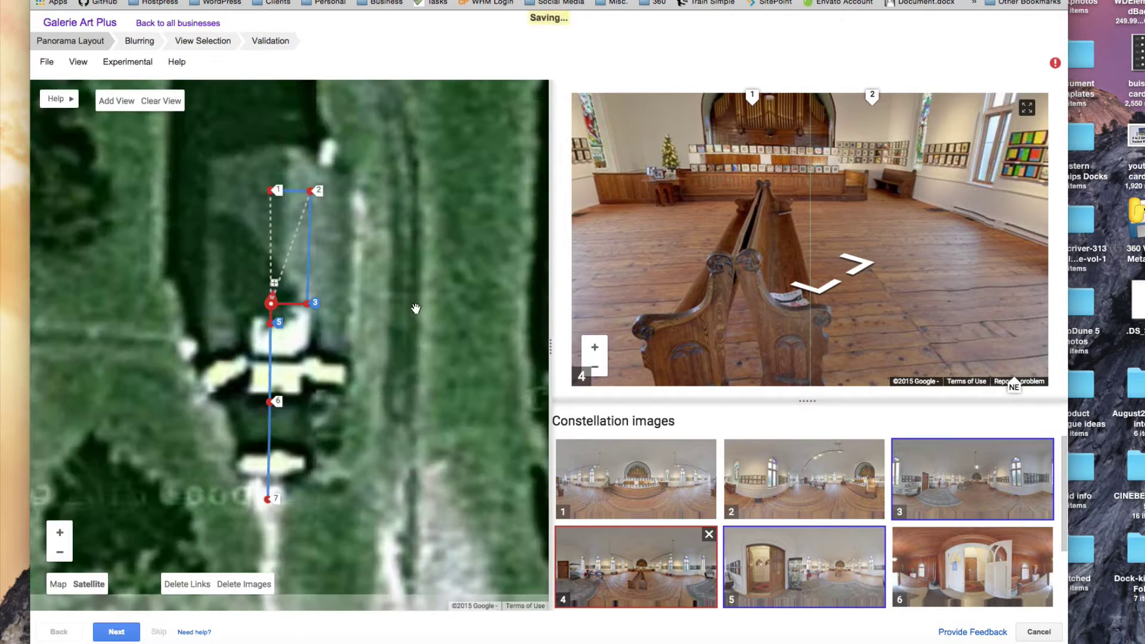
- Rotate panorama 7 so its doorway view faces north along the link towards panorama 6
drag(401, 332, 472, 343)
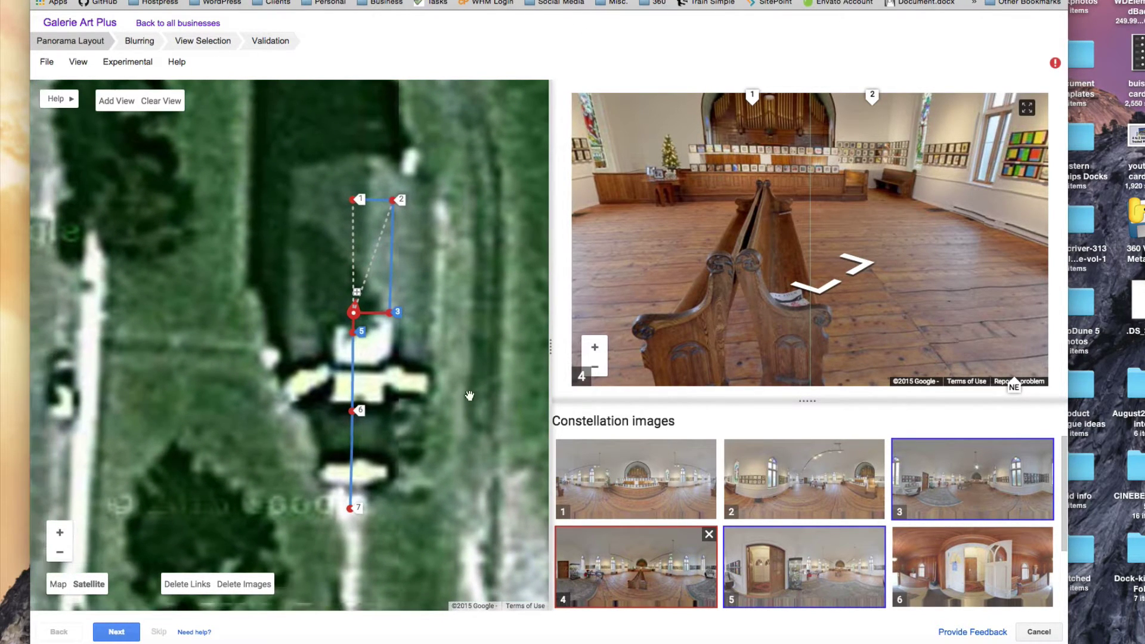
click(351, 510)
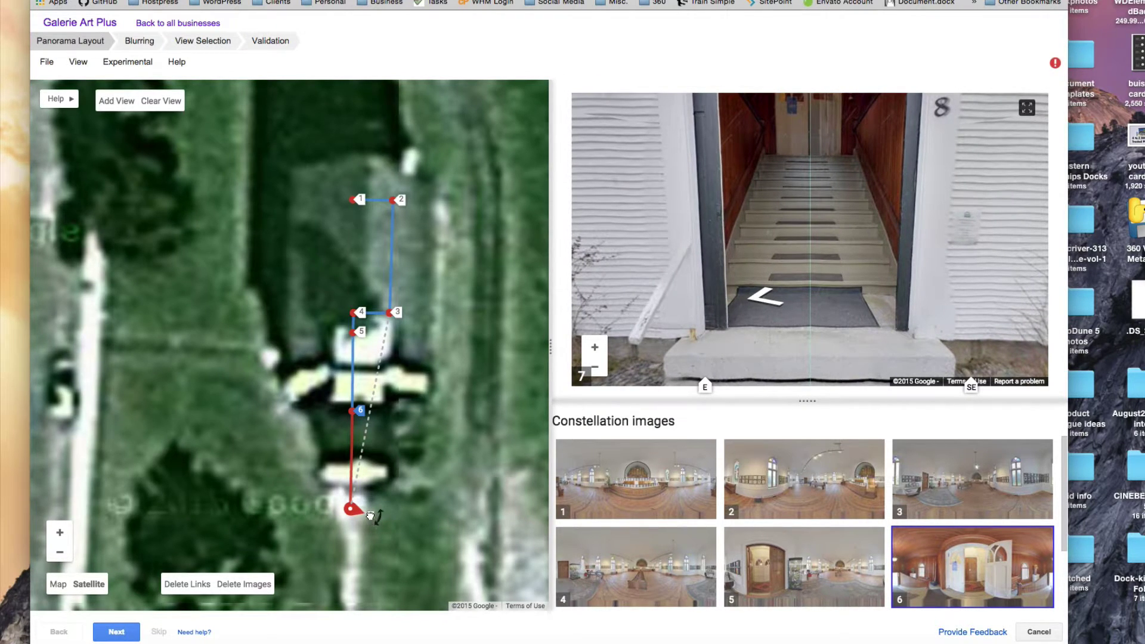
drag(370, 517, 350, 488)
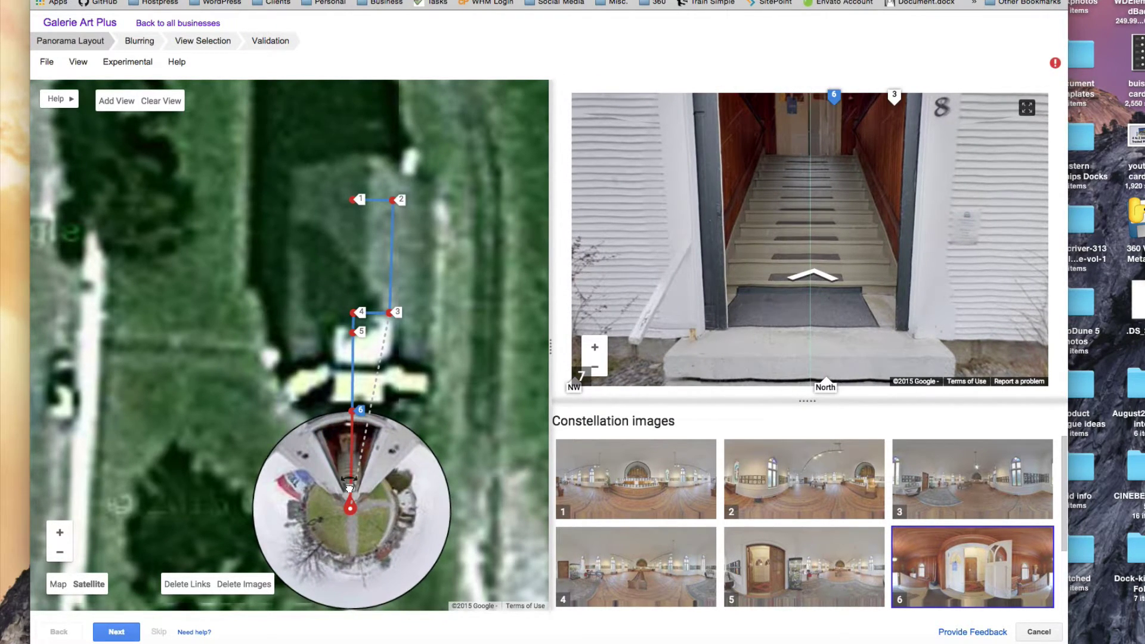
drag(349, 487, 351, 488)
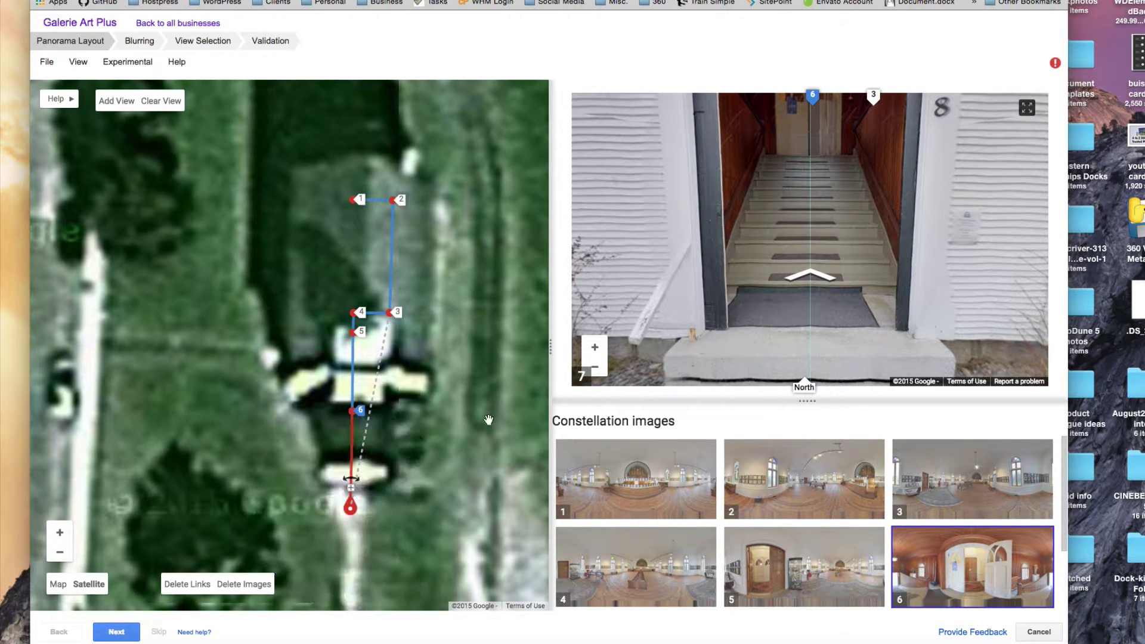
- Walk through the tour from panorama 7 via 6 to 5, checking arrow alignment in both directions at panorama 5
drag(859, 292, 864, 360)
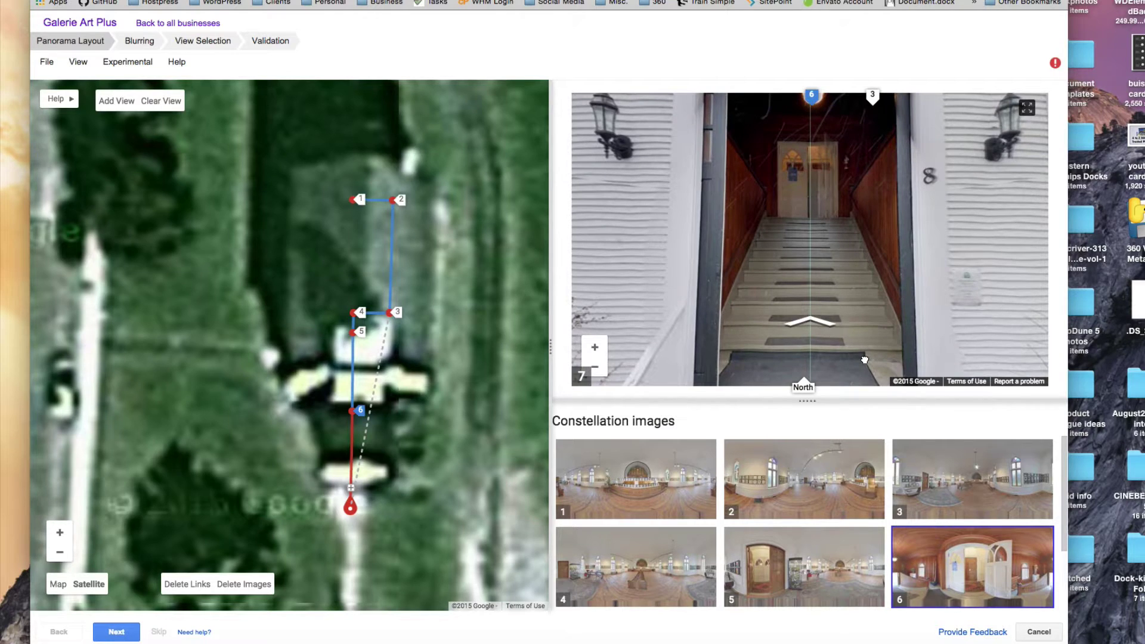
click(826, 330)
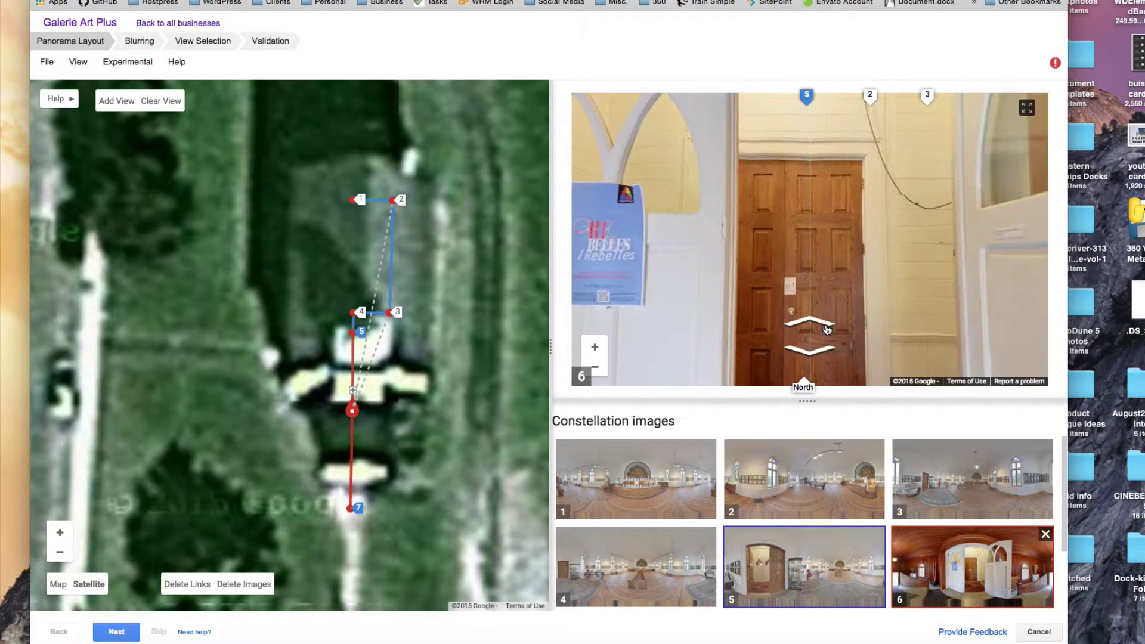
mouse_move(881, 310)
mouse_down()
mouse_move(856, 191)
mouse_move(882, 179)
mouse_move(917, 192)
mouse_move(784, 197)
mouse_move(961, 211)
mouse_move(919, 205)
mouse_up()
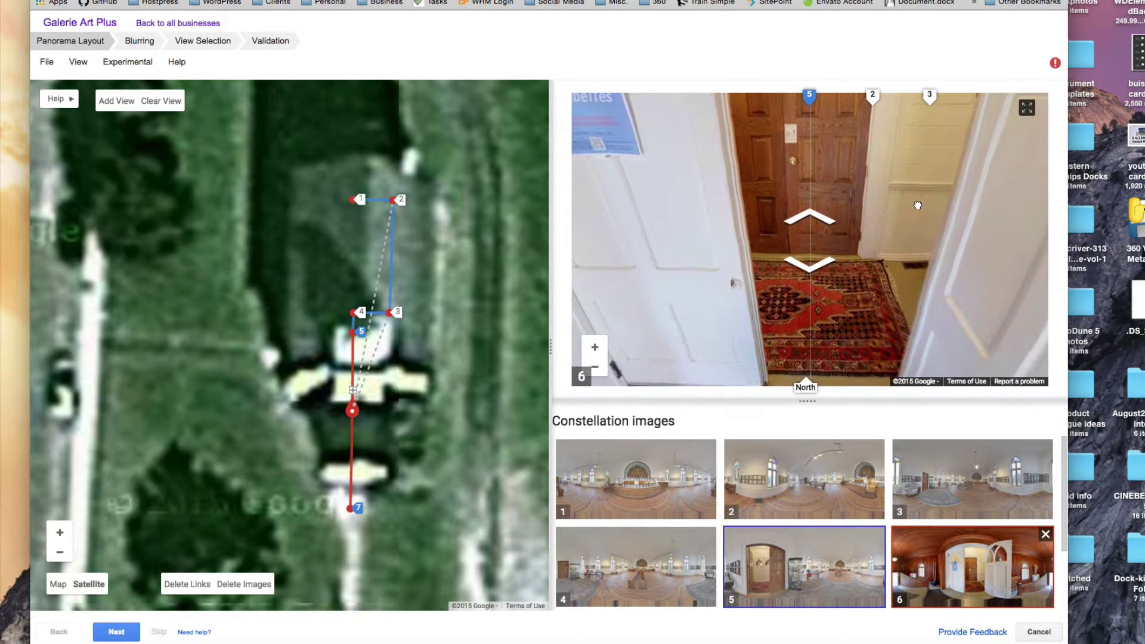
click(821, 222)
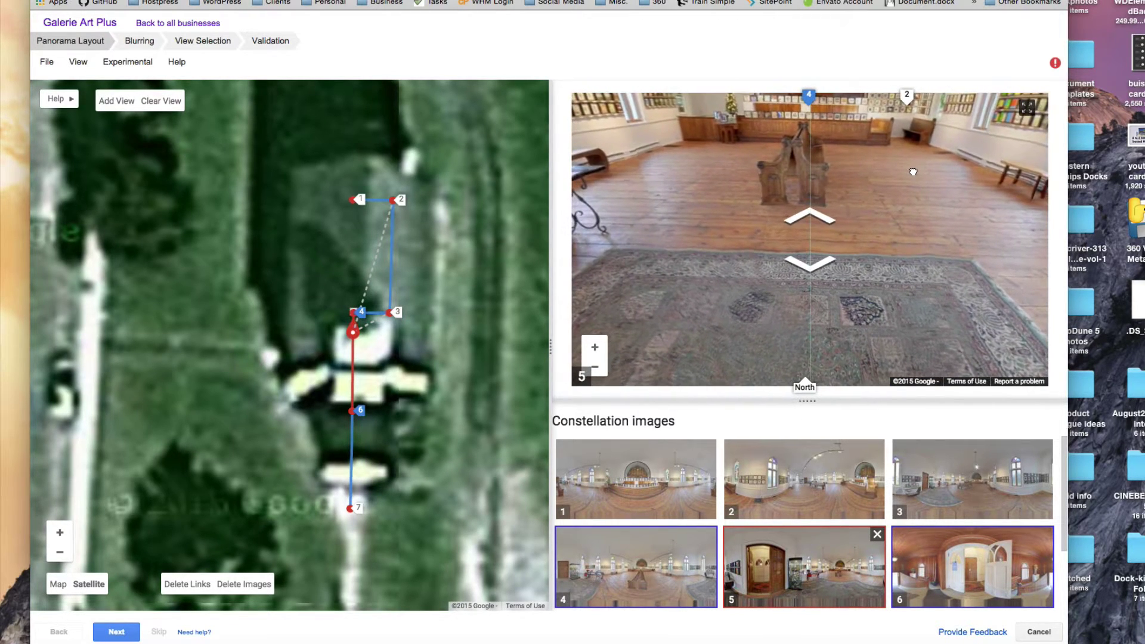
drag(785, 173, 756, 179)
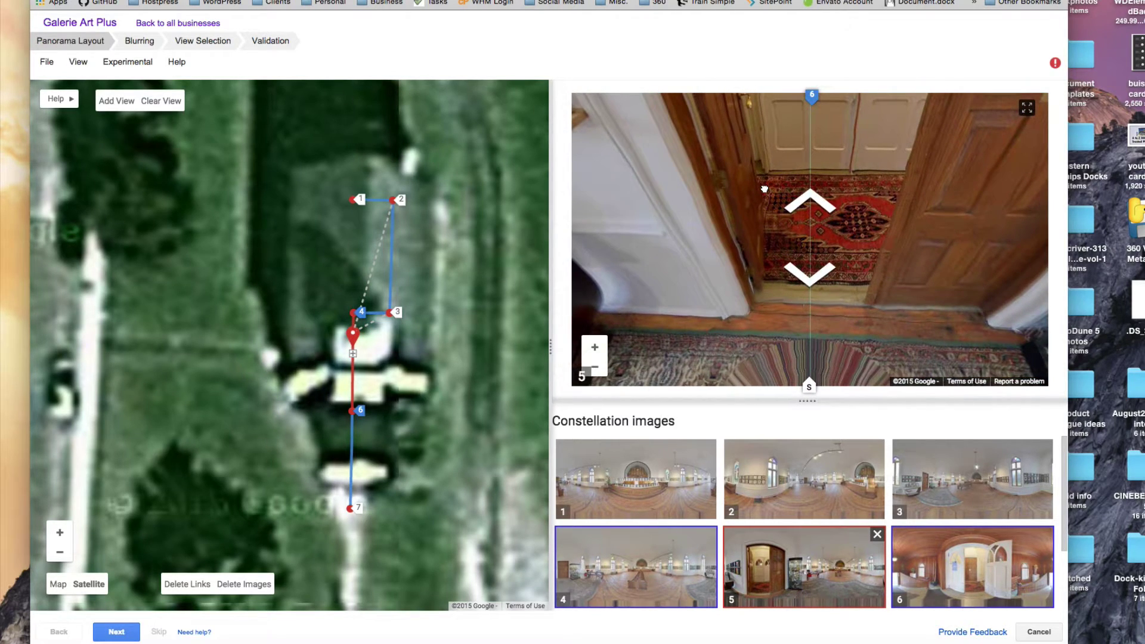
drag(806, 184, 882, 192)
drag(771, 174, 882, 198)
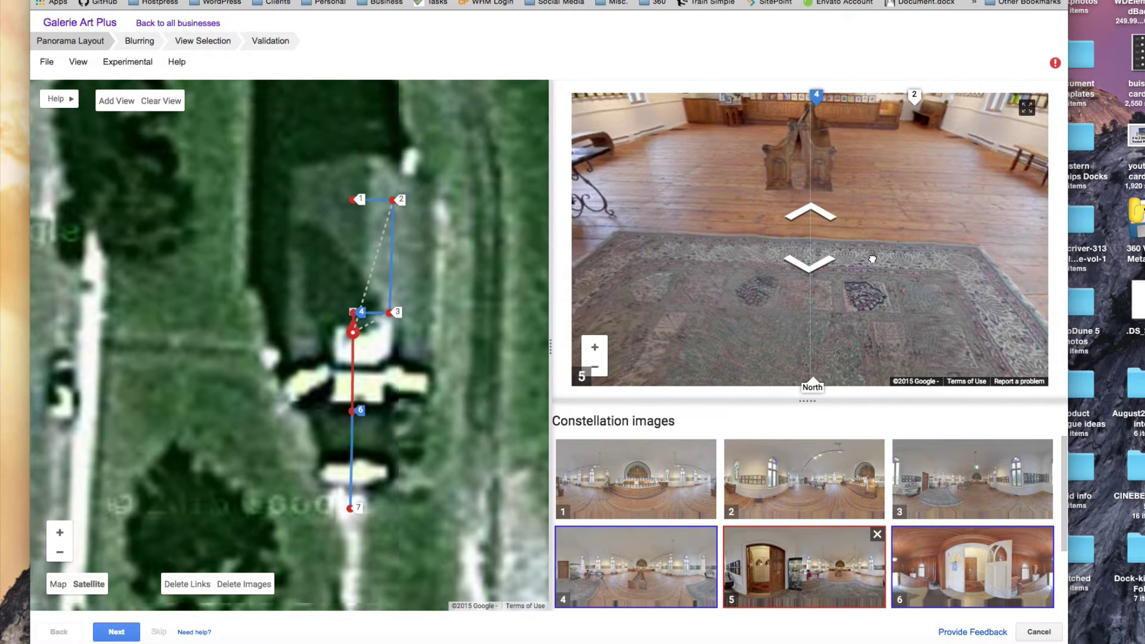
- Continue the walkthrough to panorama 4, turn east to check its arrows, and move on to panorama 3
click(825, 216)
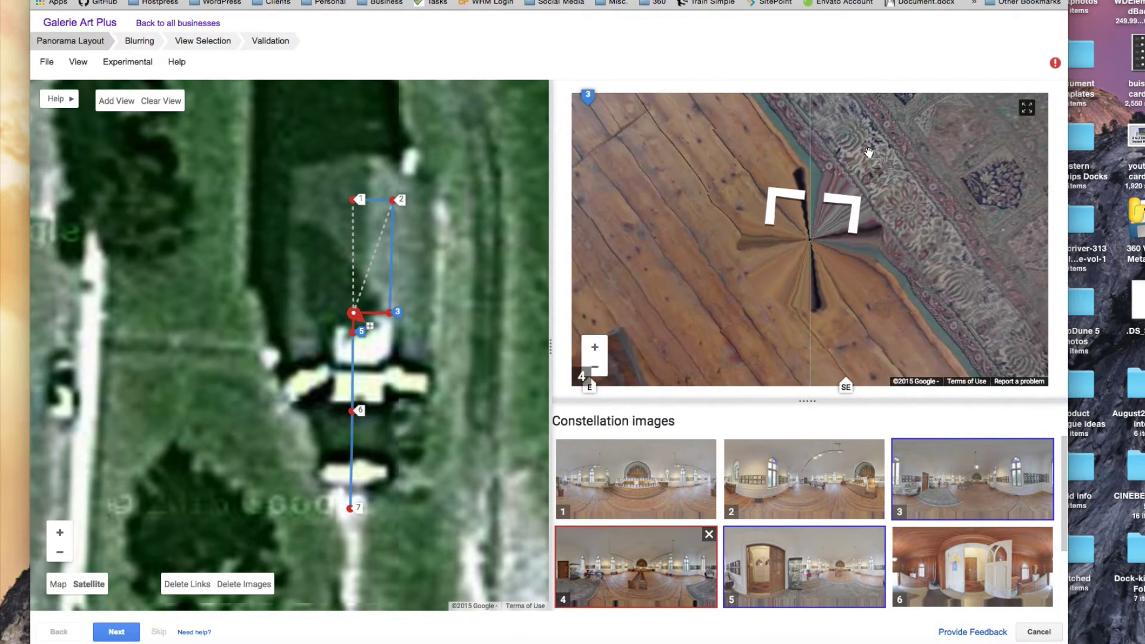
drag(868, 153, 922, 224)
drag(903, 160, 844, 218)
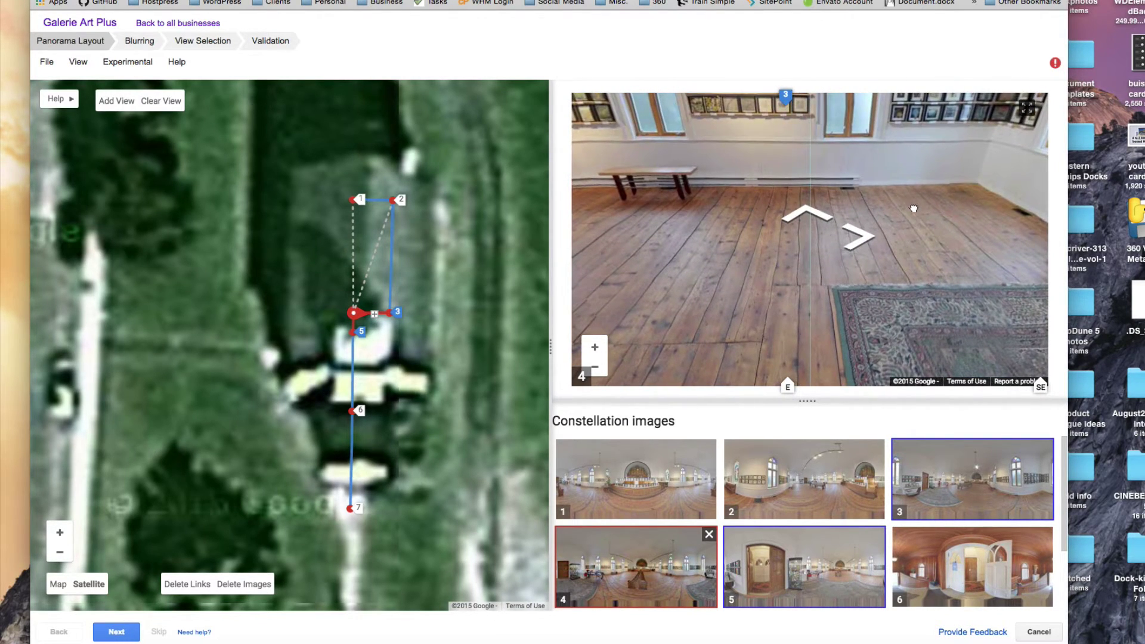
click(826, 224)
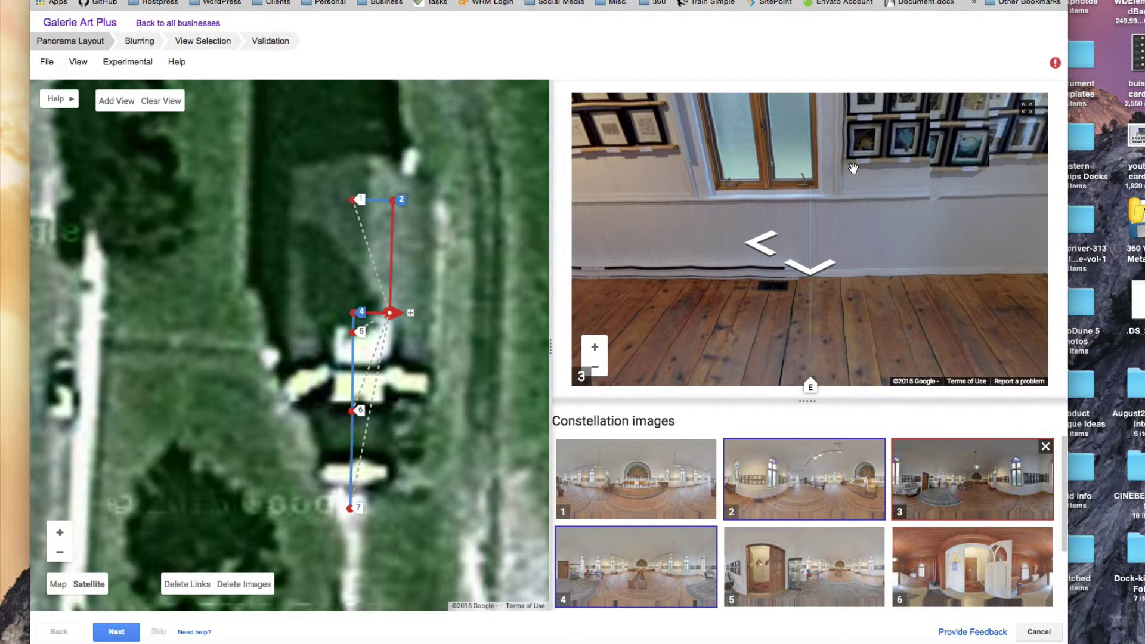
- Move panorama 3 slightly southwest on the map, comparing the panorama 4 marker with its position in the view
mouse_move(890, 181)
mouse_down()
mouse_move(821, 166)
mouse_move(758, 243)
mouse_up()
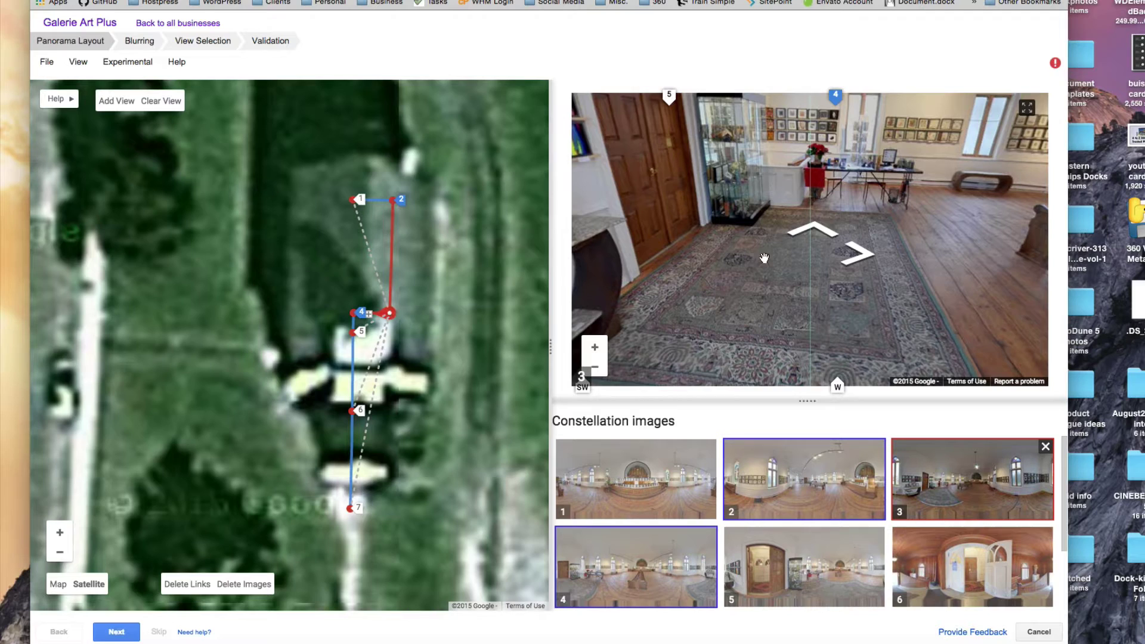
drag(864, 182, 843, 132)
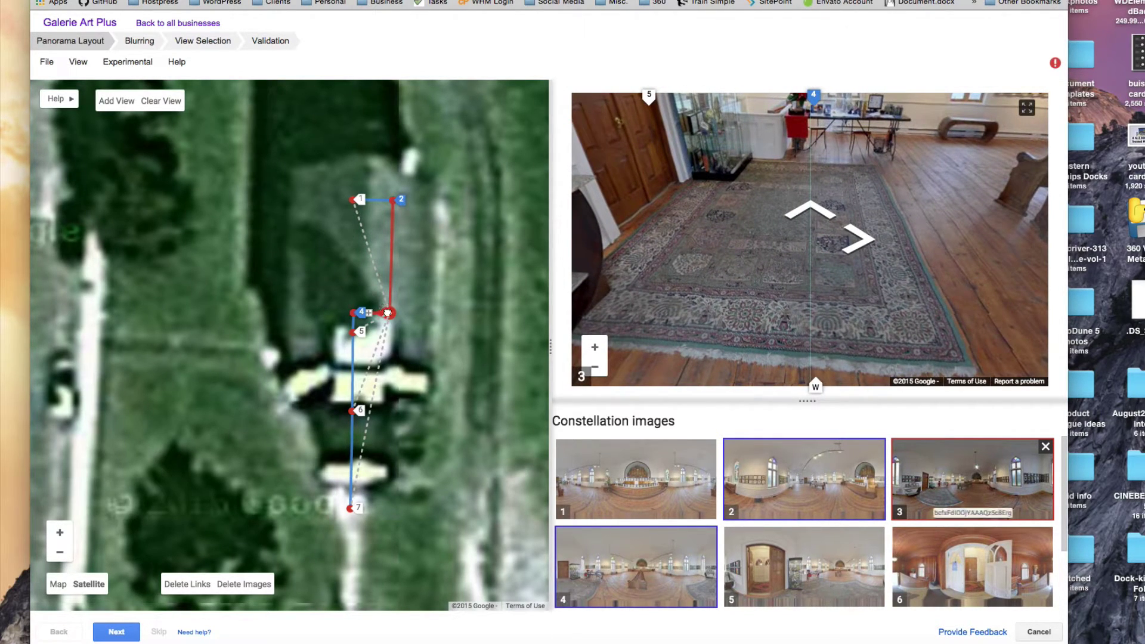
drag(388, 313, 386, 321)
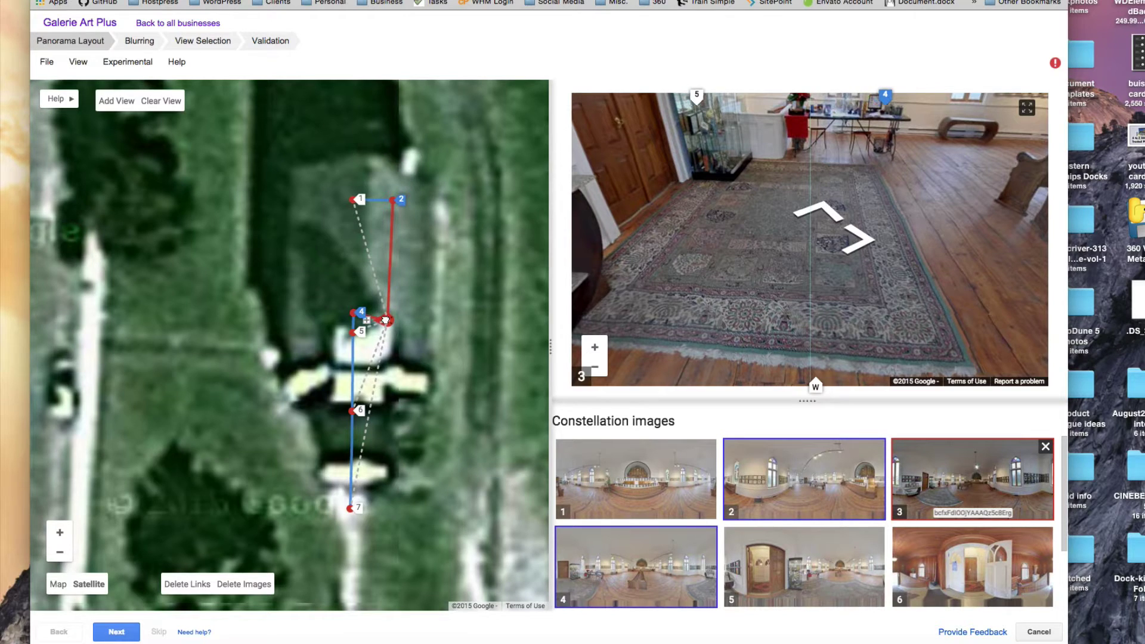
mouse_move(696, 216)
mouse_down()
mouse_move(698, 200)
mouse_move(636, 214)
mouse_up()
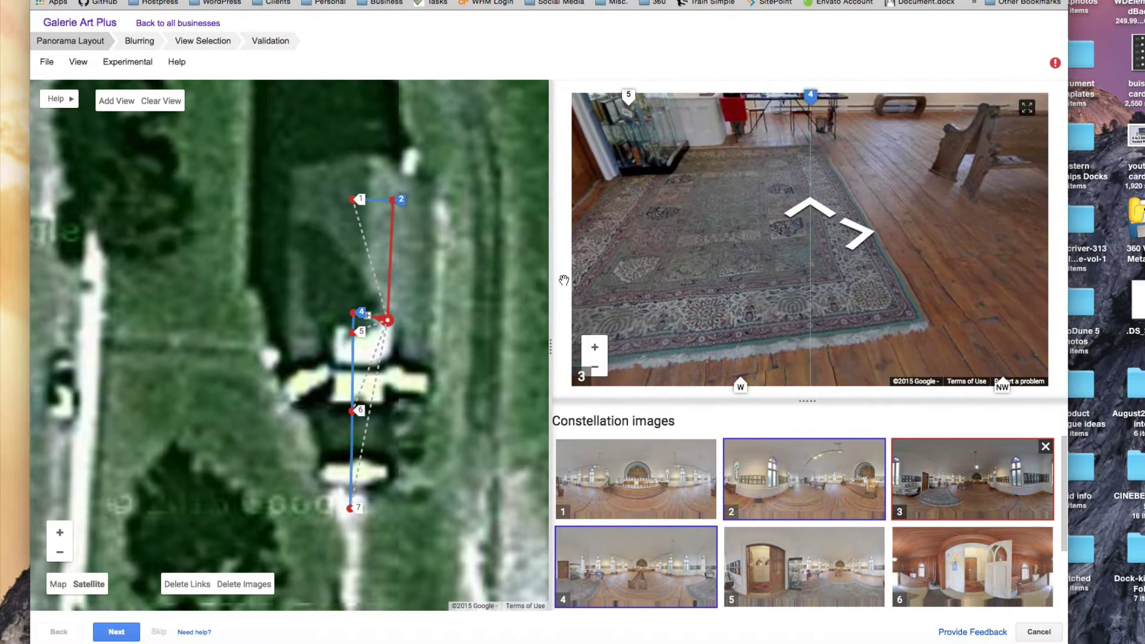
drag(386, 320, 384, 322)
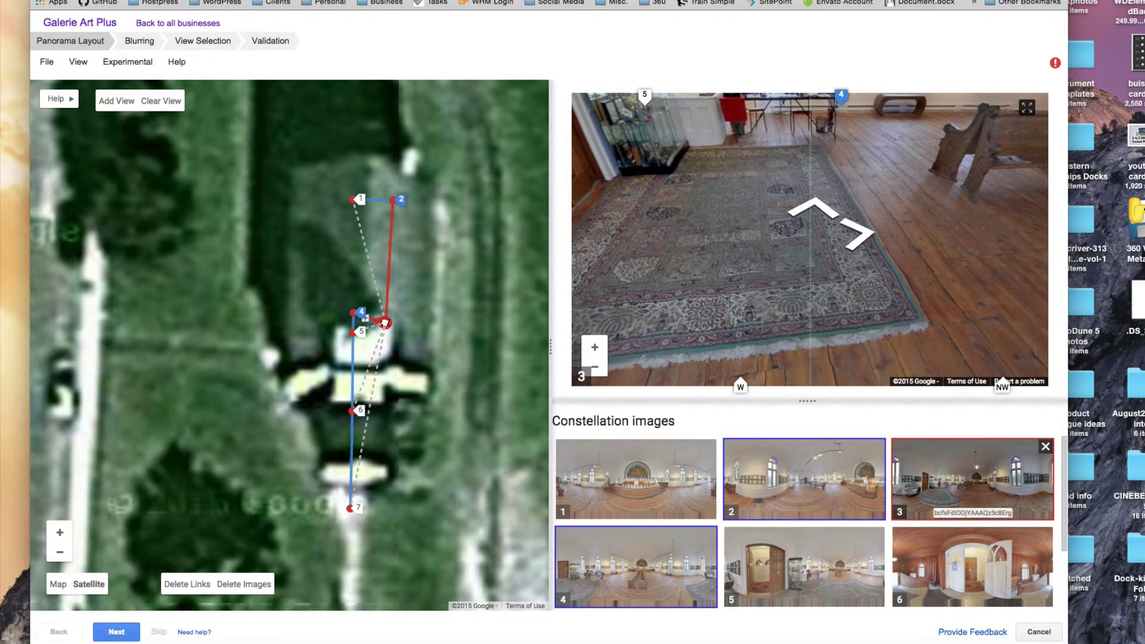
drag(739, 145, 716, 146)
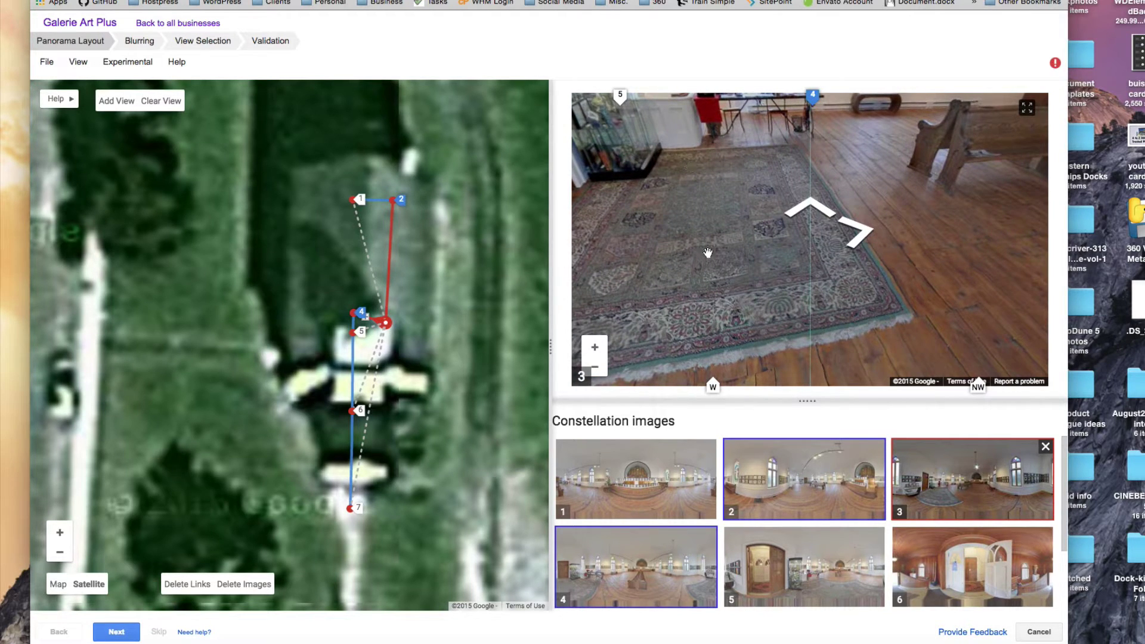
drag(954, 135, 952, 170)
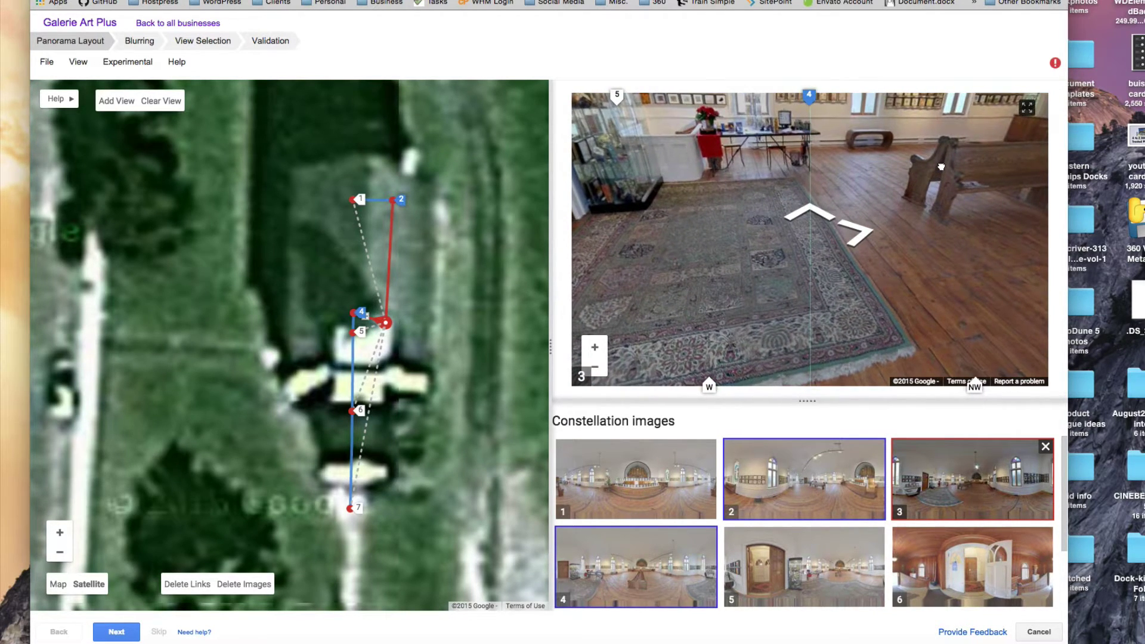
- Step to panorama 4, look around to check its arrow towards panorama 3, and return to panorama 3
click(820, 214)
drag(815, 222, 918, 116)
drag(832, 358, 861, 230)
mouse_move(787, 174)
mouse_down()
mouse_move(827, 251)
mouse_move(845, 242)
mouse_move(769, 204)
mouse_up()
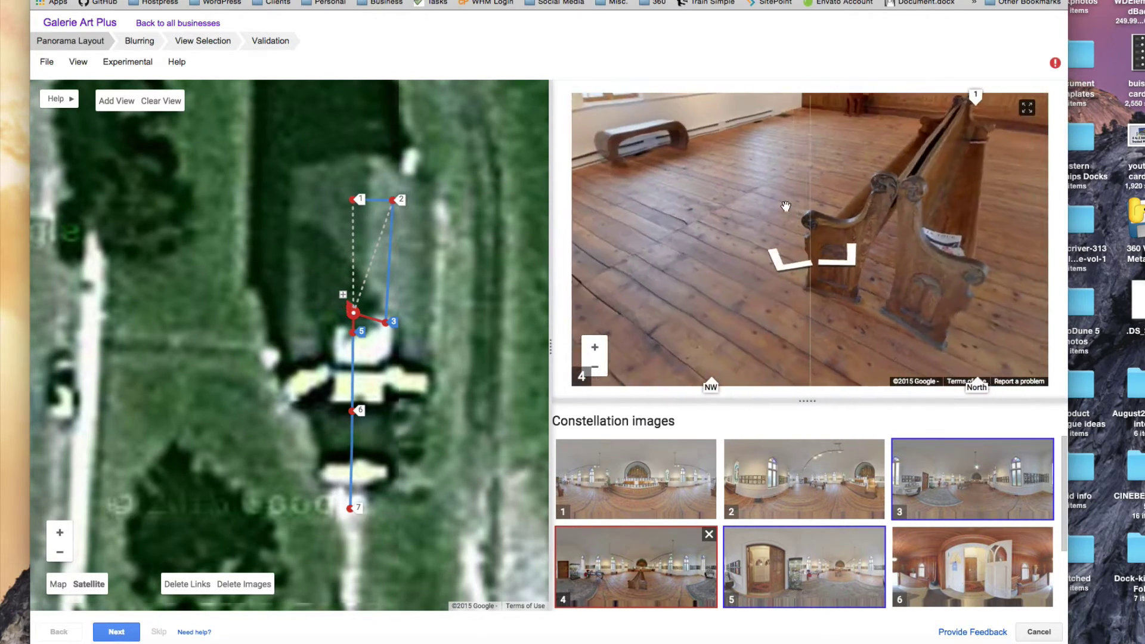
mouse_move(948, 179)
mouse_down()
mouse_move(840, 217)
mouse_move(771, 220)
mouse_up()
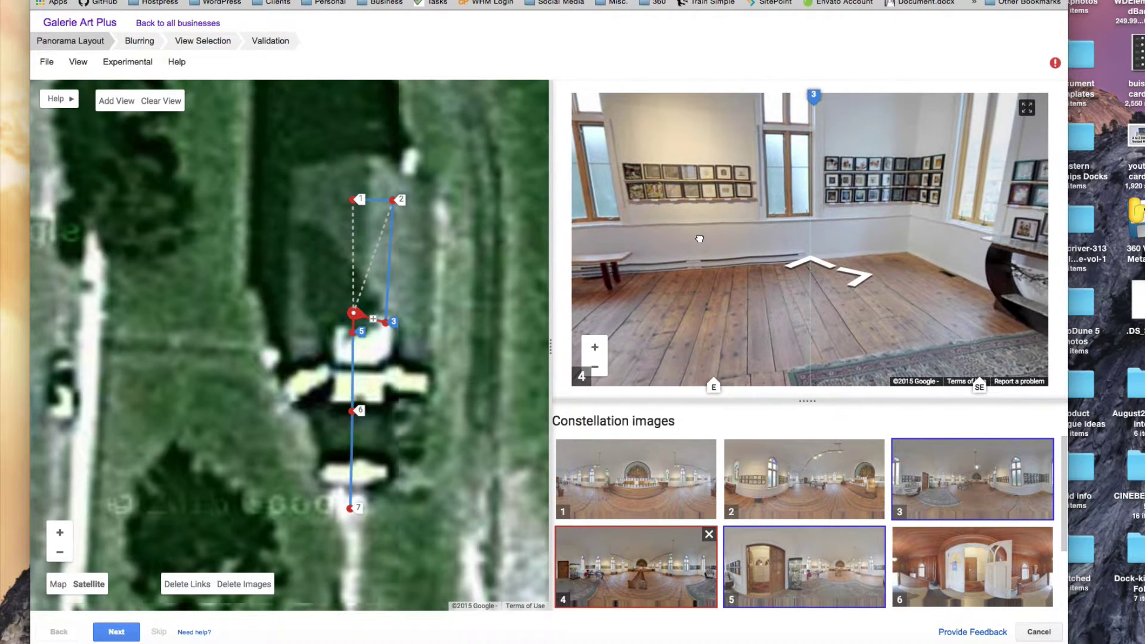
click(835, 258)
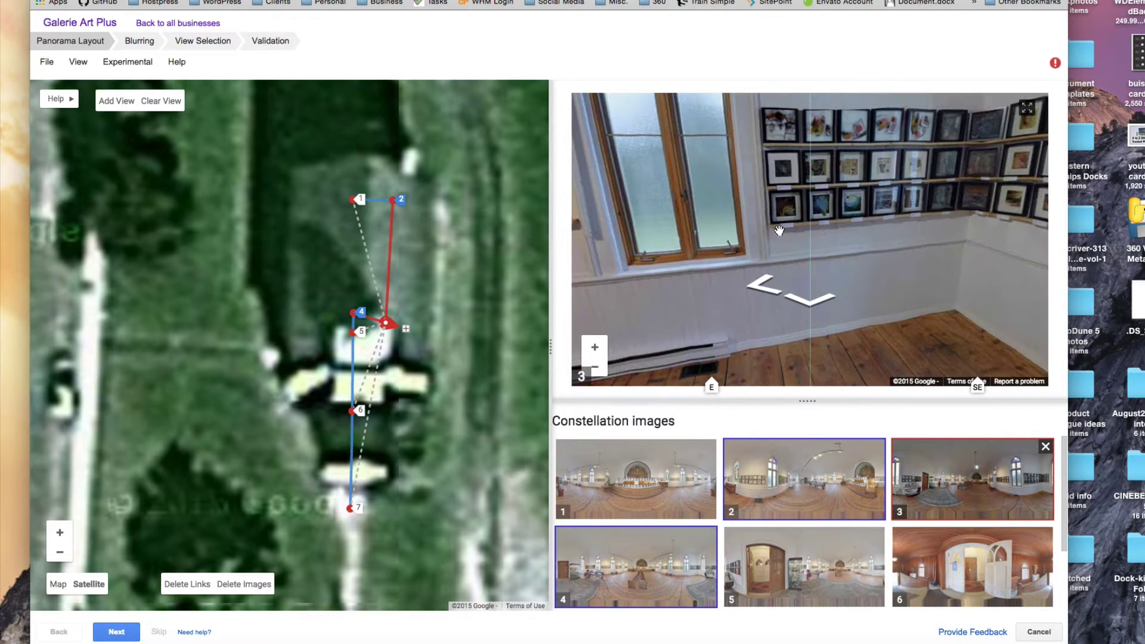
- Continue the walkthrough north from panorama 3 to panorama 2 and on to panorama 1, checking the arrows at each
drag(845, 219, 887, 233)
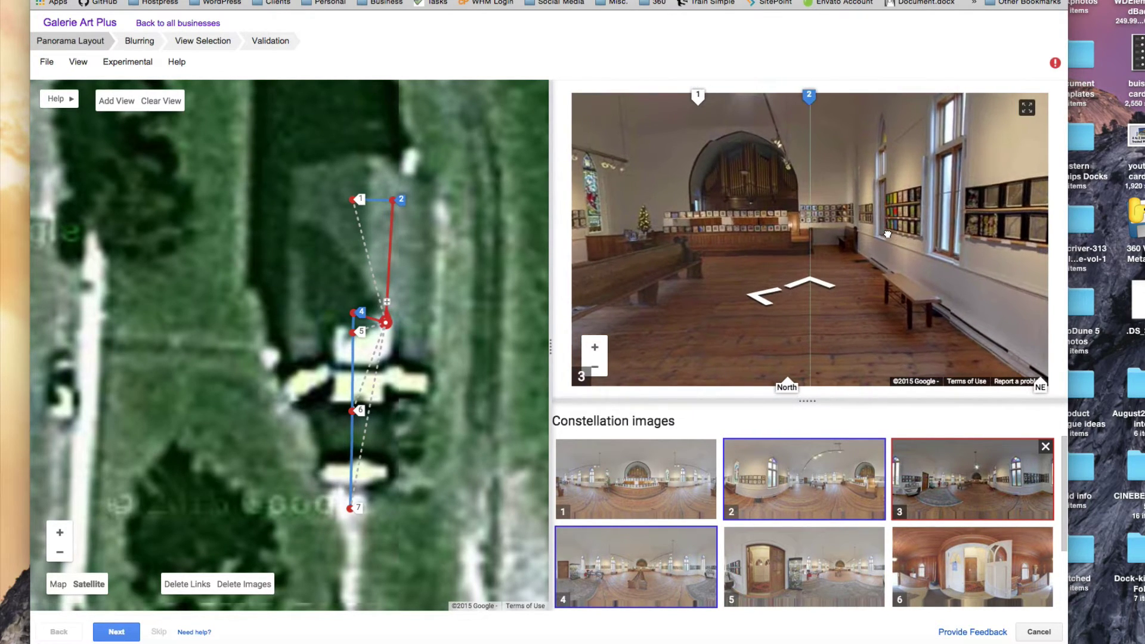
click(829, 286)
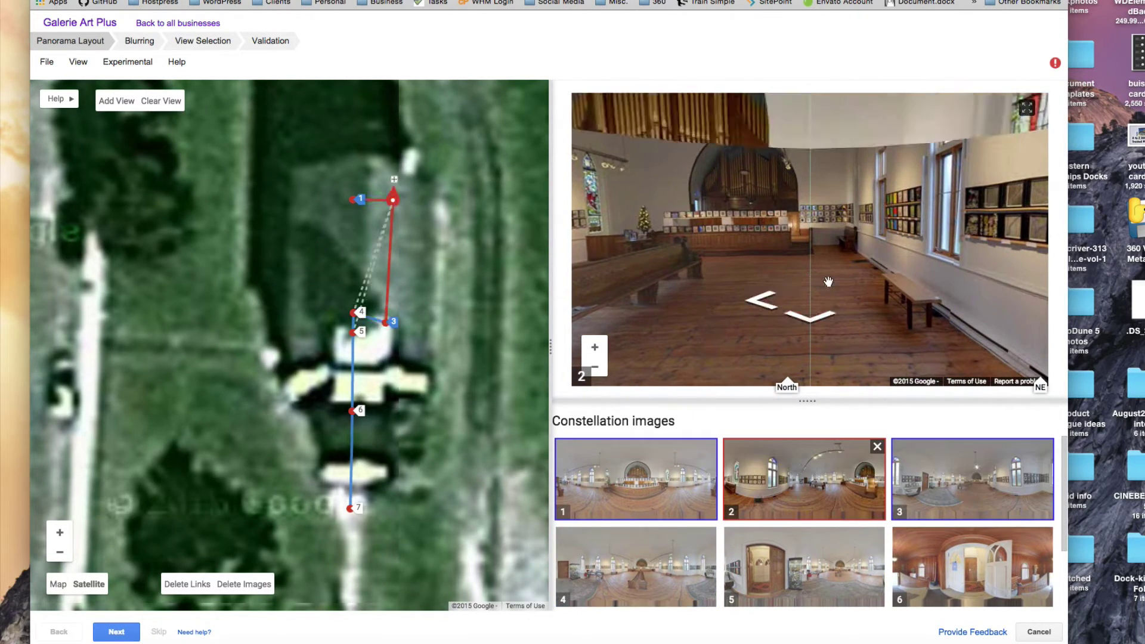
drag(854, 244, 990, 246)
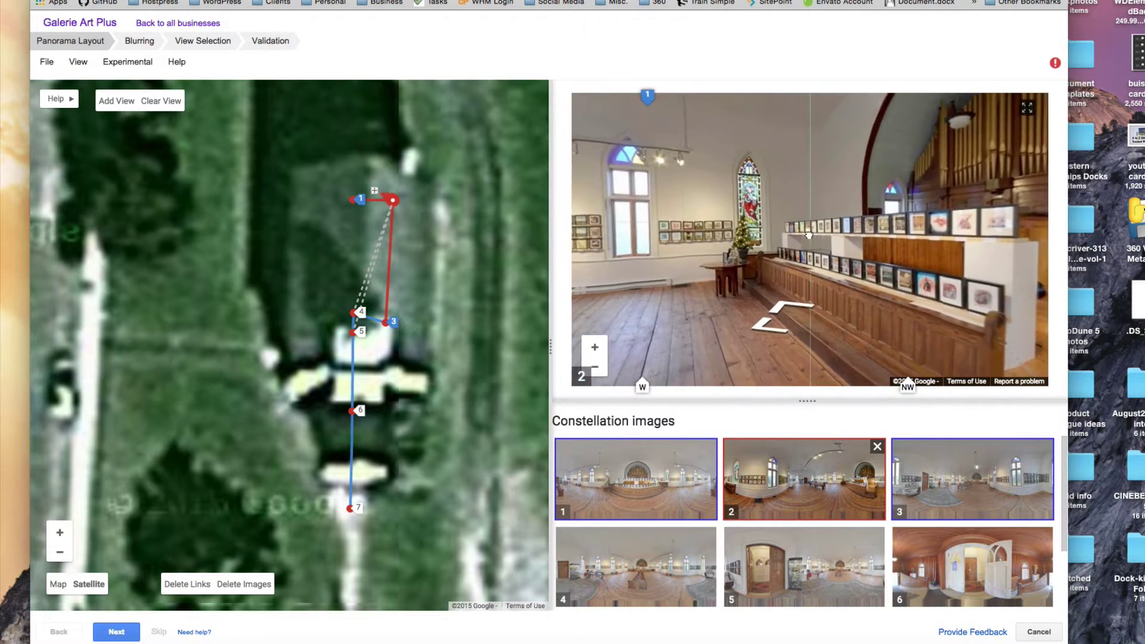
mouse_move(775, 243)
mouse_down()
mouse_move(875, 246)
mouse_move(830, 256)
mouse_move(572, 215)
mouse_up()
click(817, 320)
mouse_move(883, 221)
mouse_down()
mouse_move(674, 209)
mouse_move(820, 208)
mouse_move(756, 206)
mouse_up()
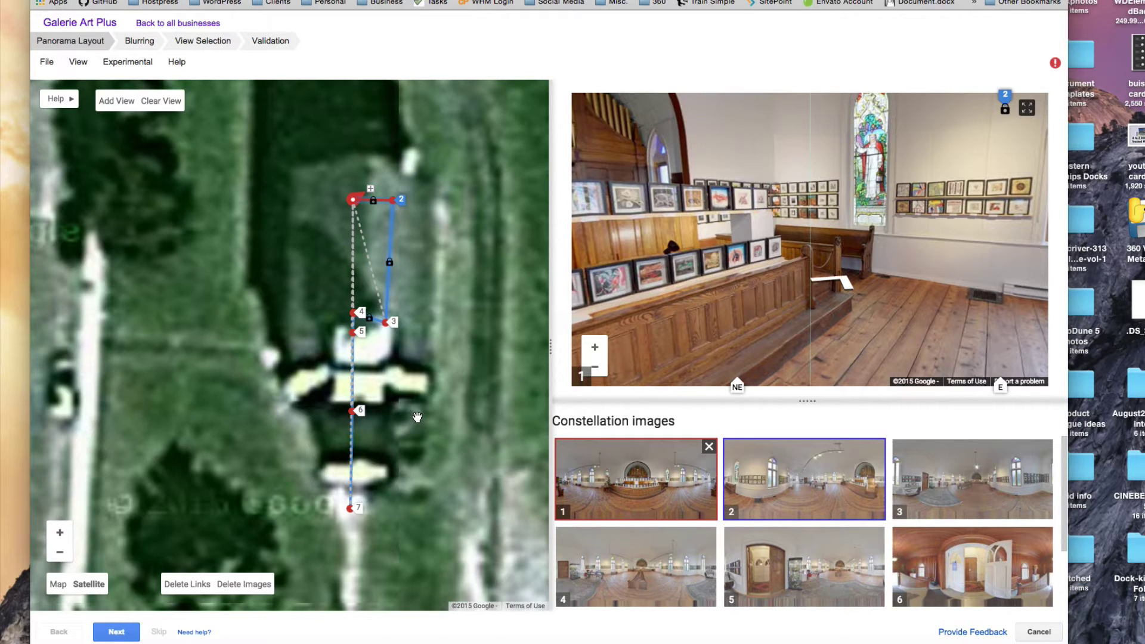
- Examine the placement of the links between panoramas 3 to 7 up close on the satellite map
scroll(417, 417, down, 2)
scroll(405, 400, up, 4)
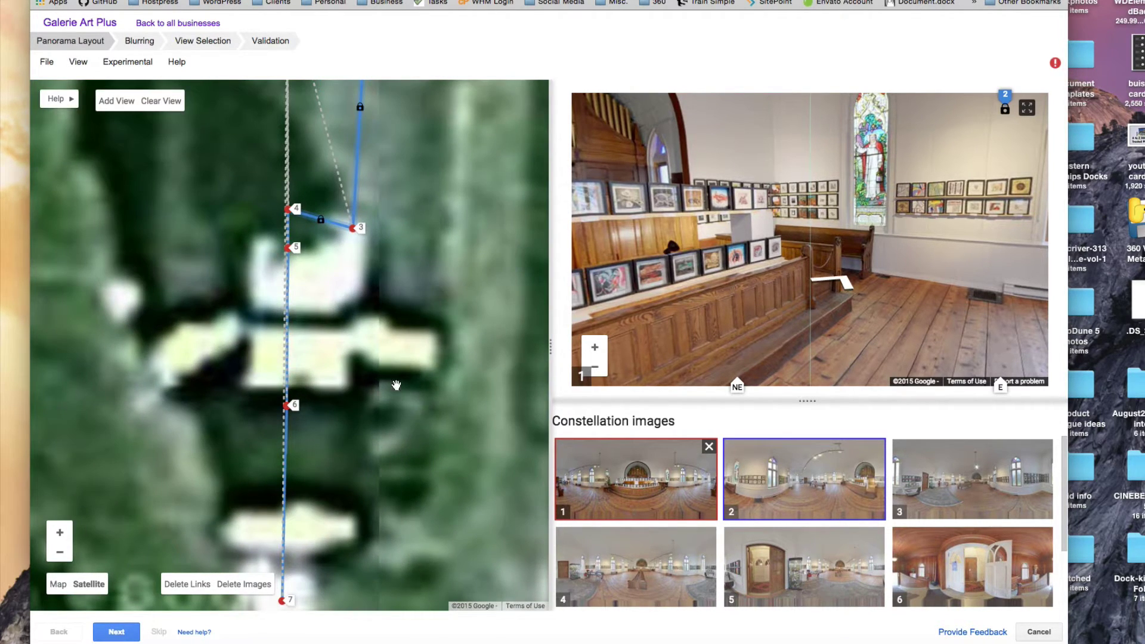
scroll(325, 385, up, 2)
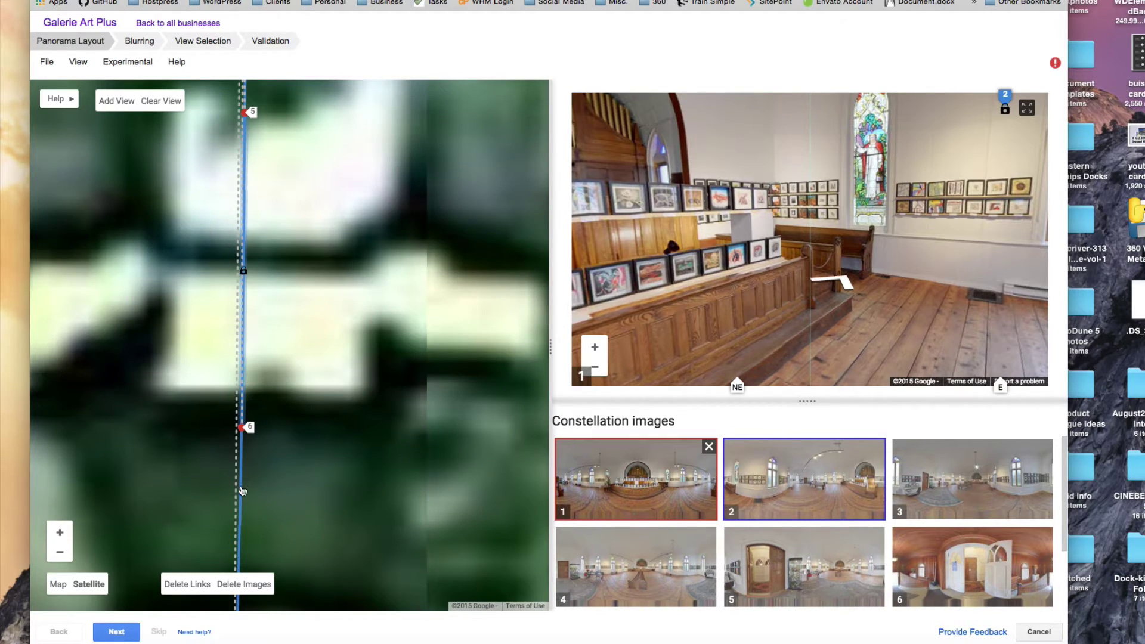
scroll(390, 417, down, 2)
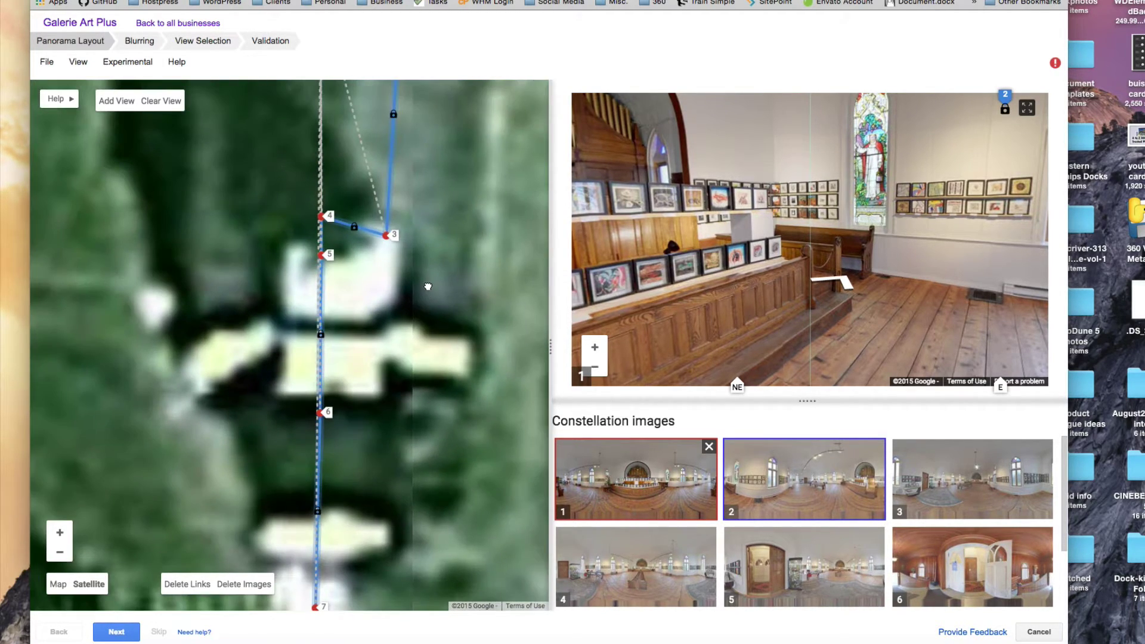
scroll(417, 409, up, 2)
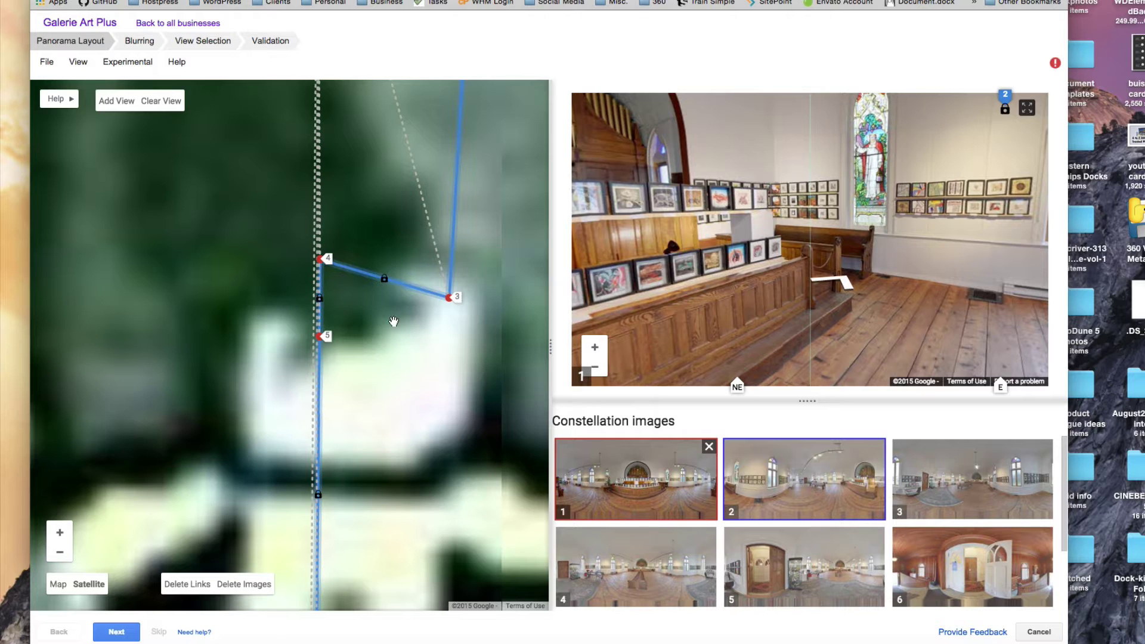
mouse_move(431, 381)
mouse_down()
mouse_move(478, 286)
mouse_move(467, 220)
mouse_up()
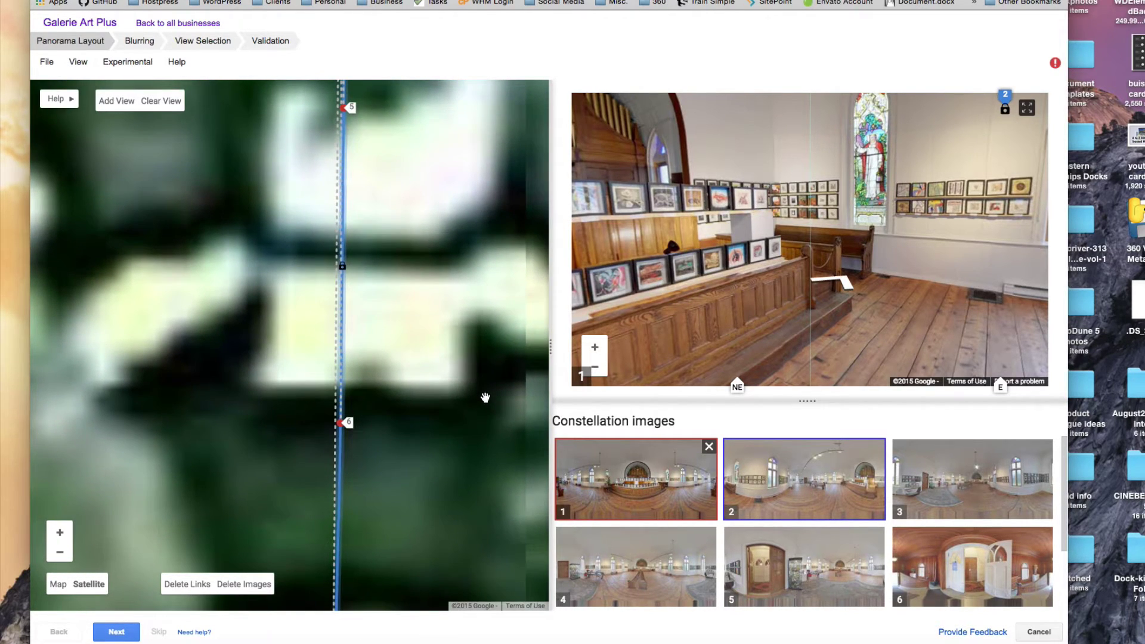
scroll(487, 398, down, 4)
- Link the Street View point on the road west of the gallery to panorama 7
drag(379, 413, 325, 256)
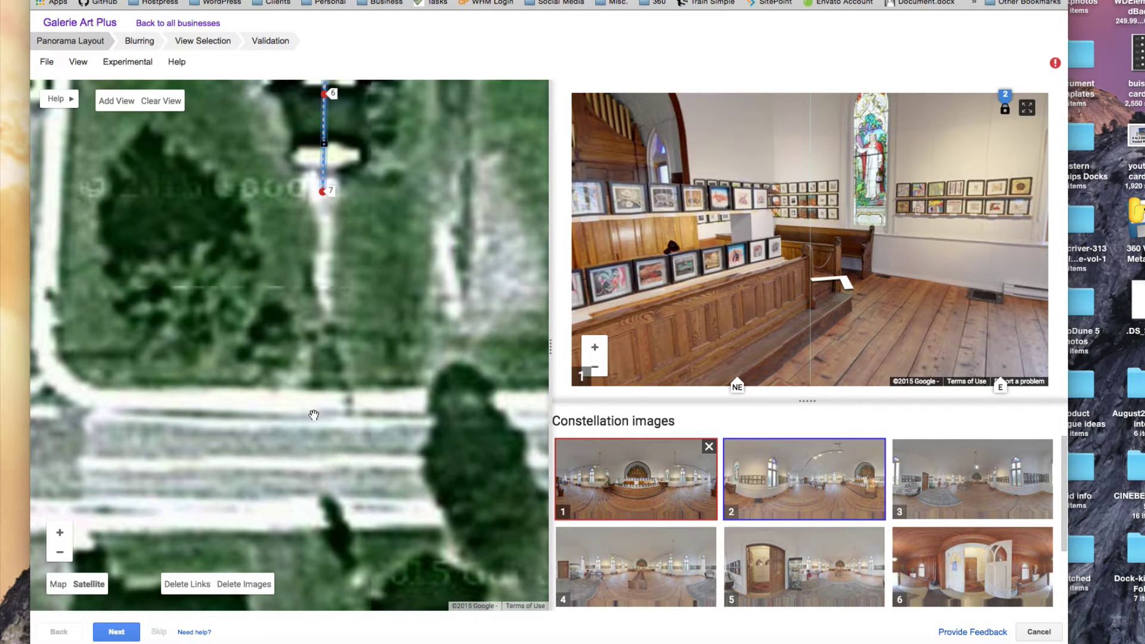
scroll(414, 403, up, 4)
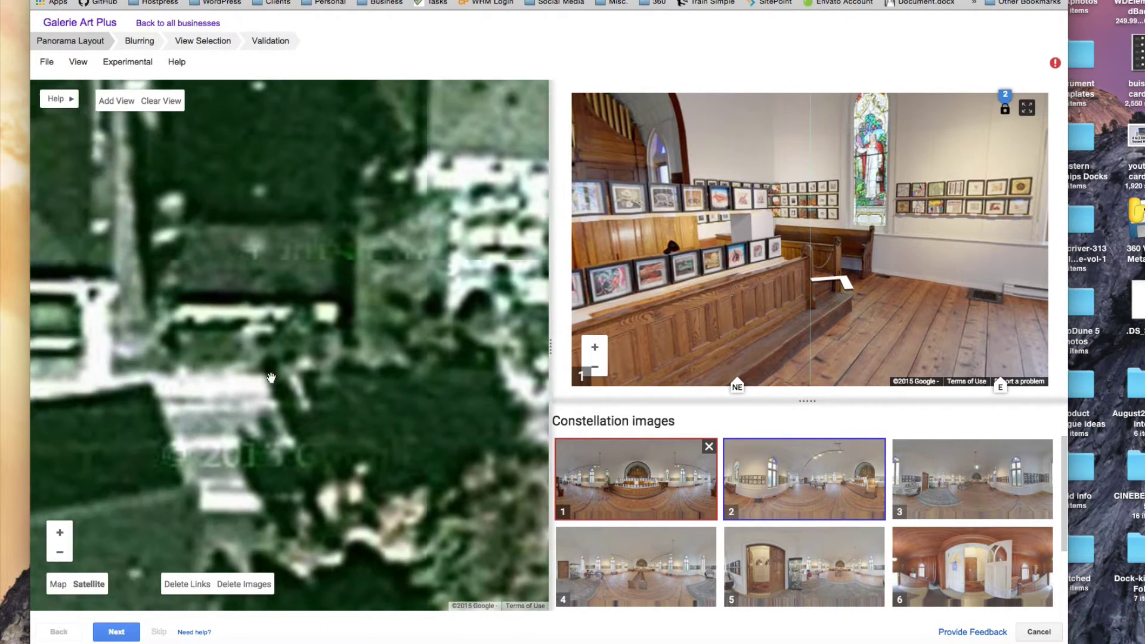
drag(271, 378, 350, 373)
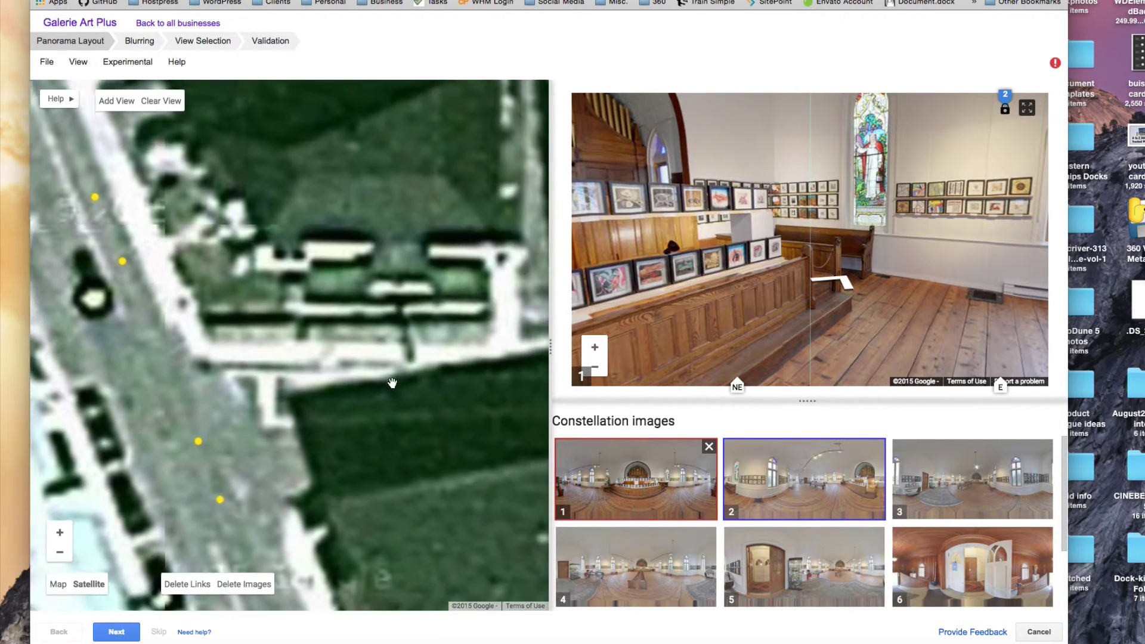
click(158, 431)
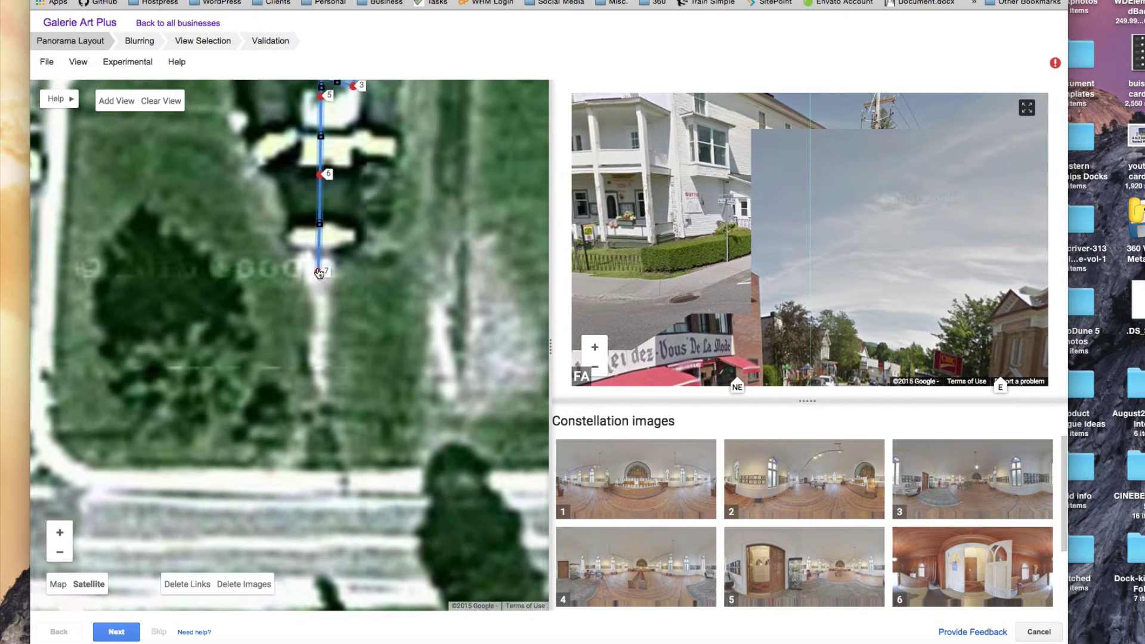
click(319, 273)
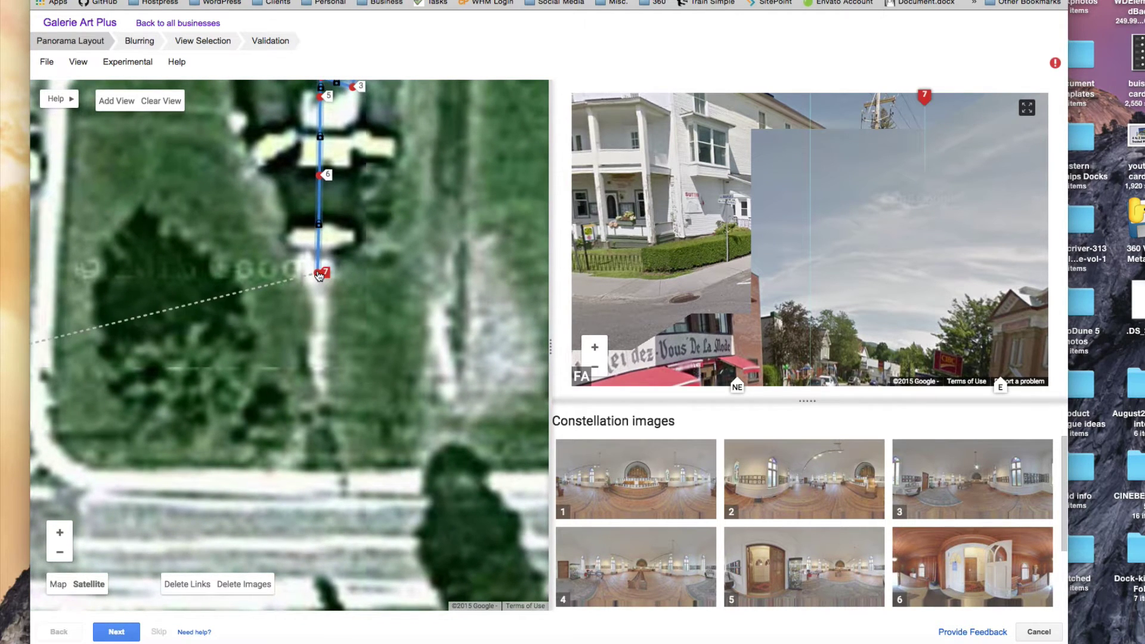
click(300, 281)
- Follow the new link across the map to the Street View point and back to panorama 7
drag(273, 363, 442, 324)
drag(268, 391, 515, 334)
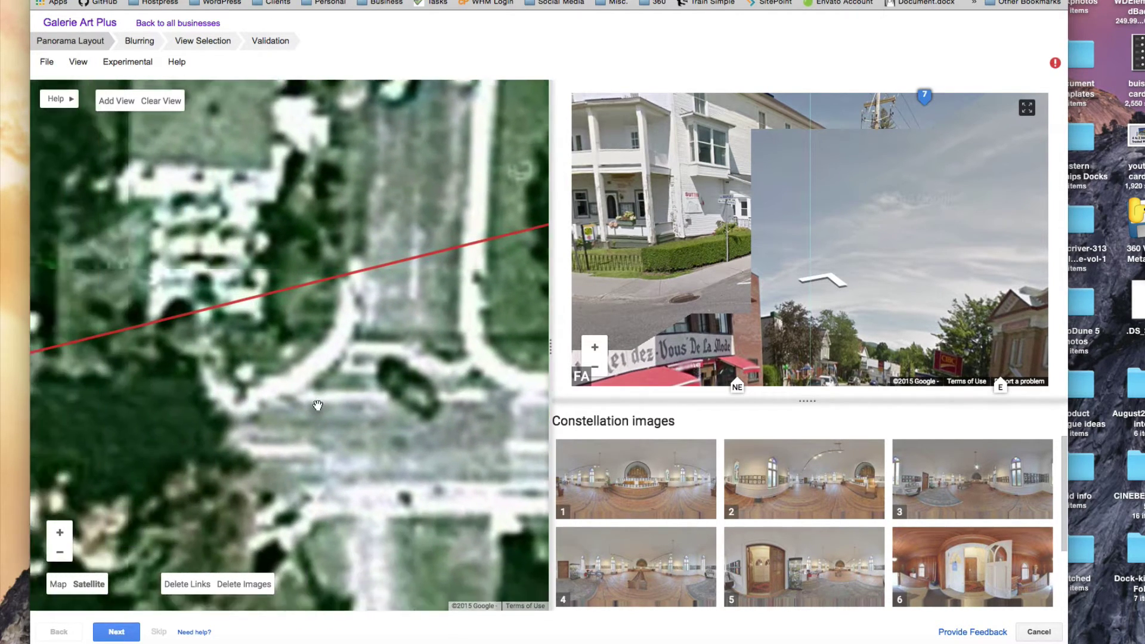
drag(233, 411, 515, 352)
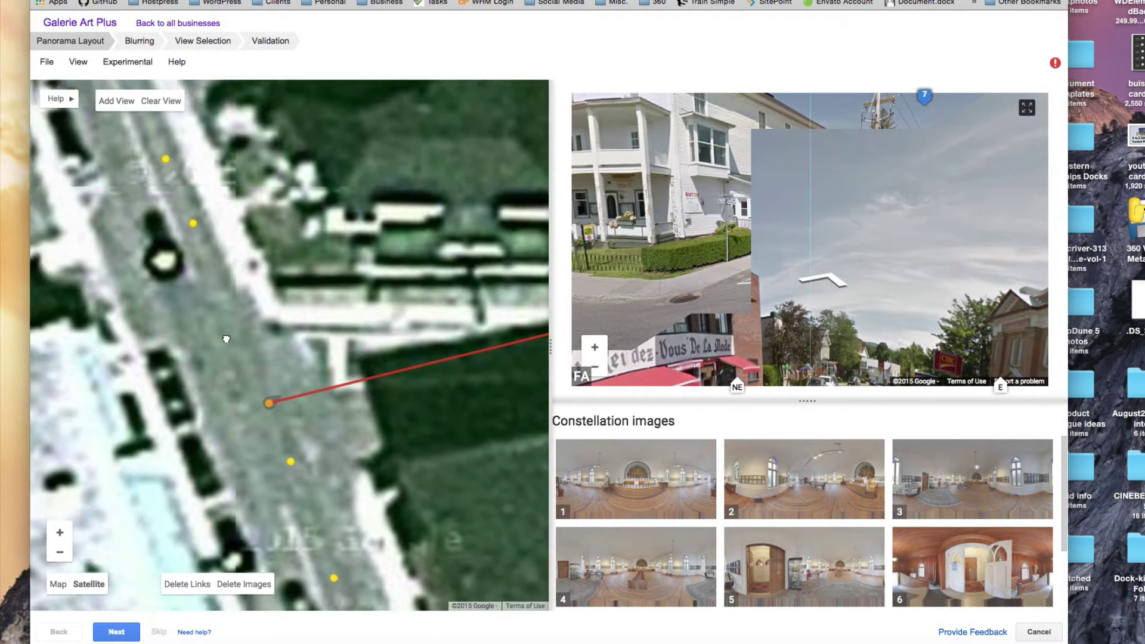
drag(226, 339, 253, 302)
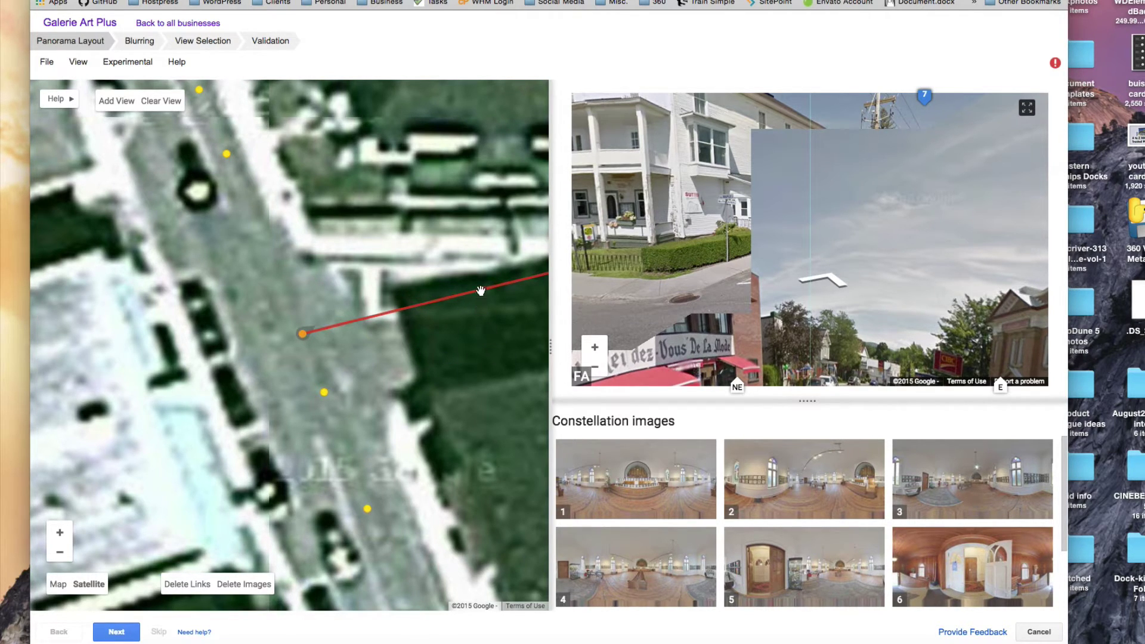
scroll(491, 339, up, 3)
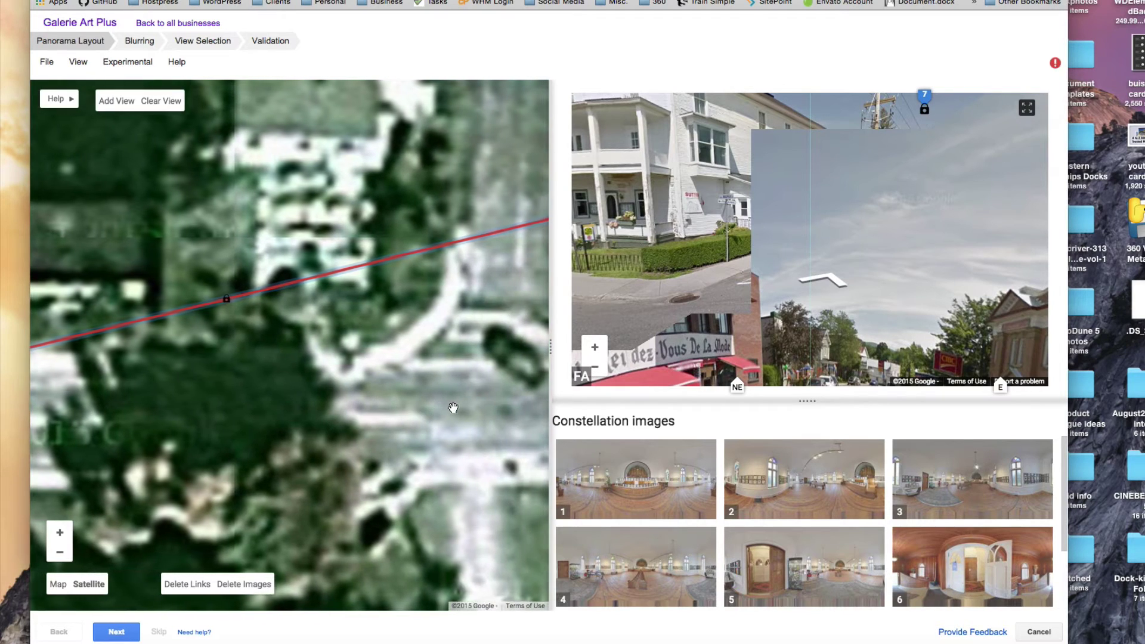
drag(453, 408, 294, 406)
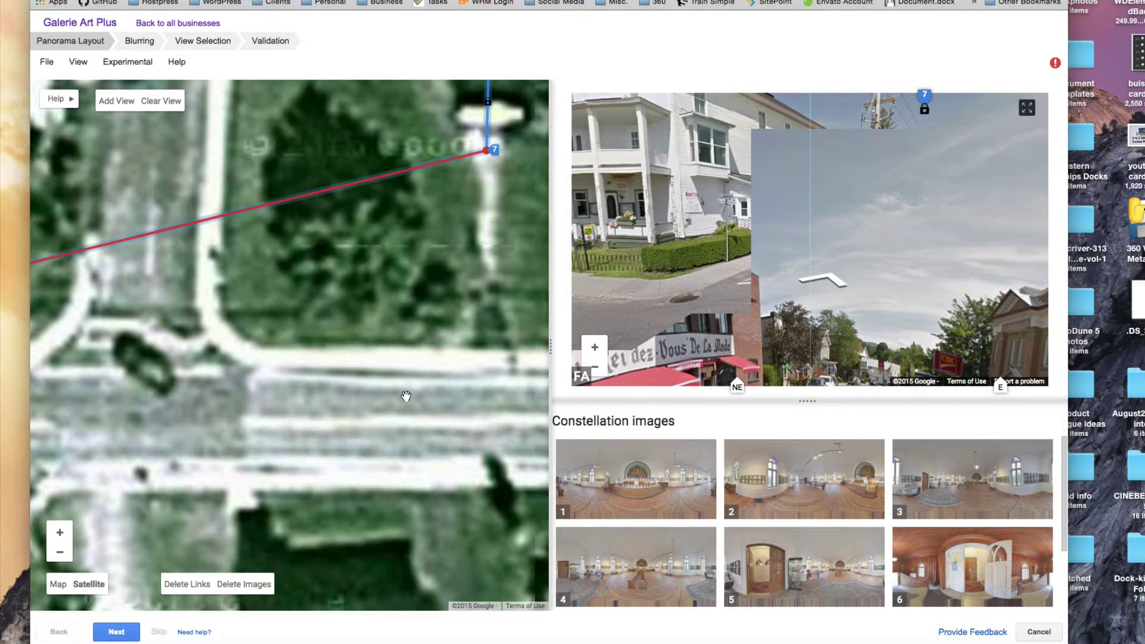
- Advance to the Blurring stage, look around panorama 1 for regions to blur, and mark it as complete
click(126, 637)
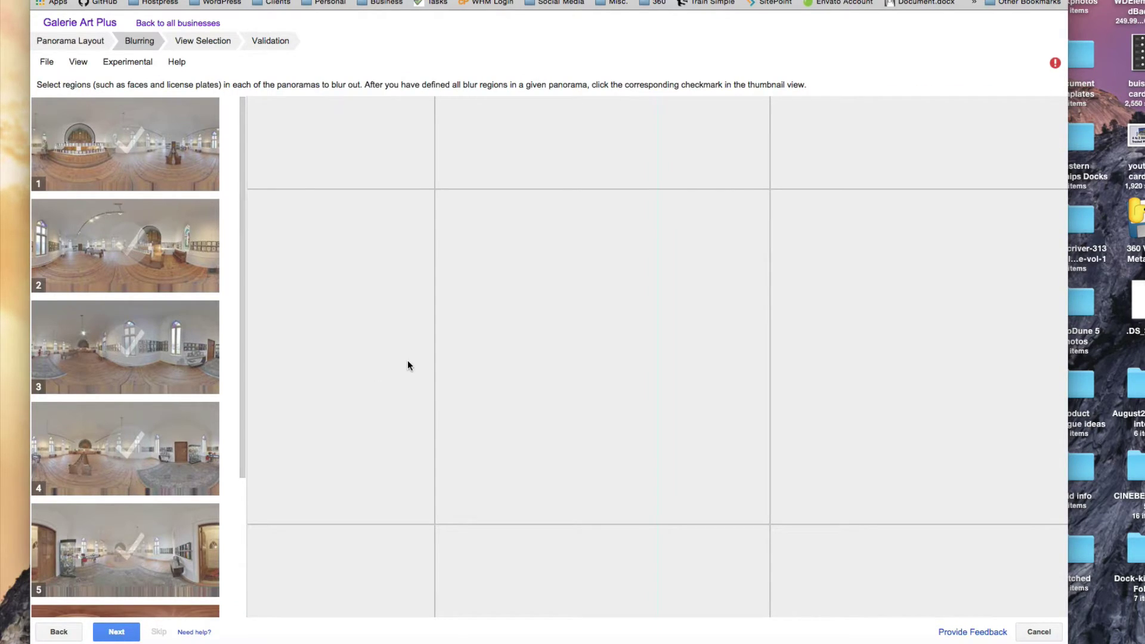
click(134, 143)
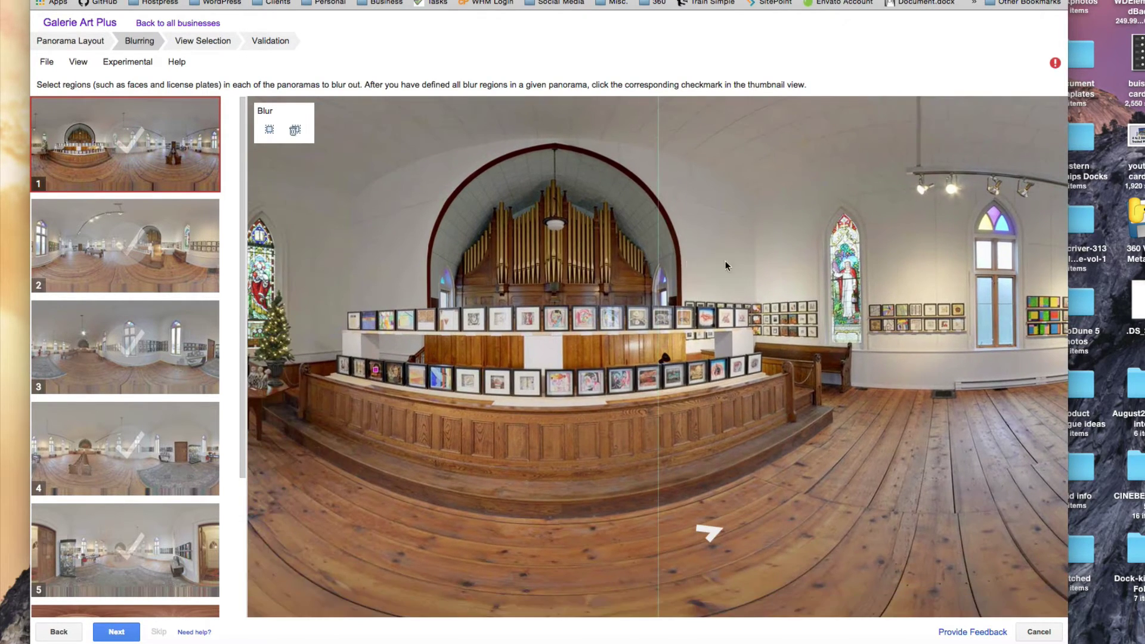
drag(492, 262, 726, 255)
drag(488, 252, 564, 231)
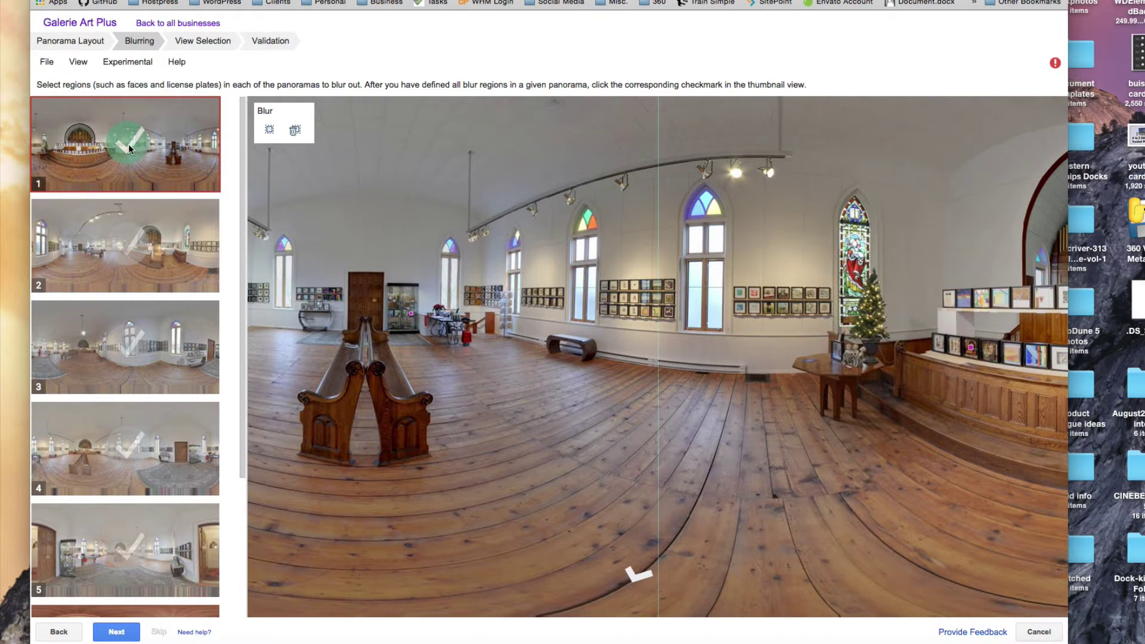
click(128, 143)
- Open panoramas 2, 3 and 4 one after another and mark each as complete for blurring
click(133, 248)
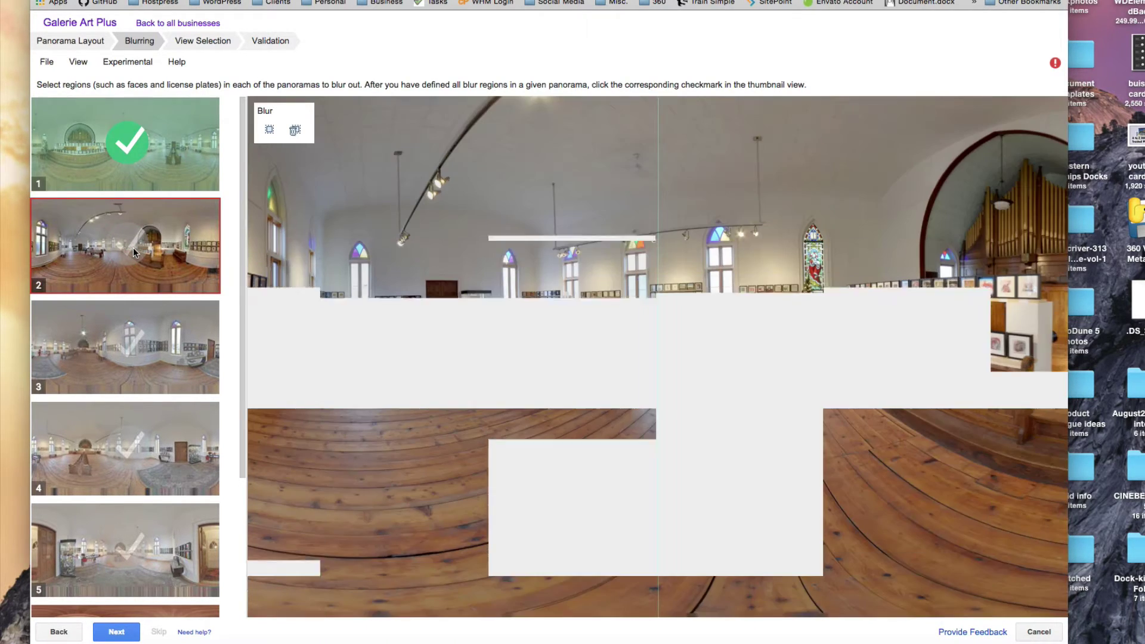
click(133, 248)
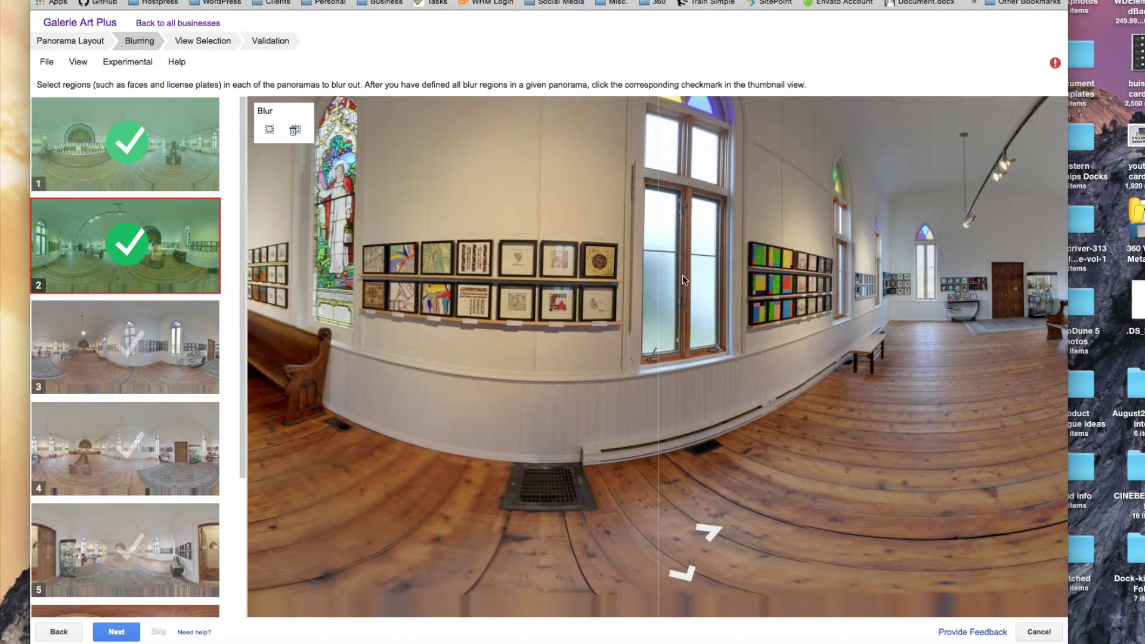
click(126, 340)
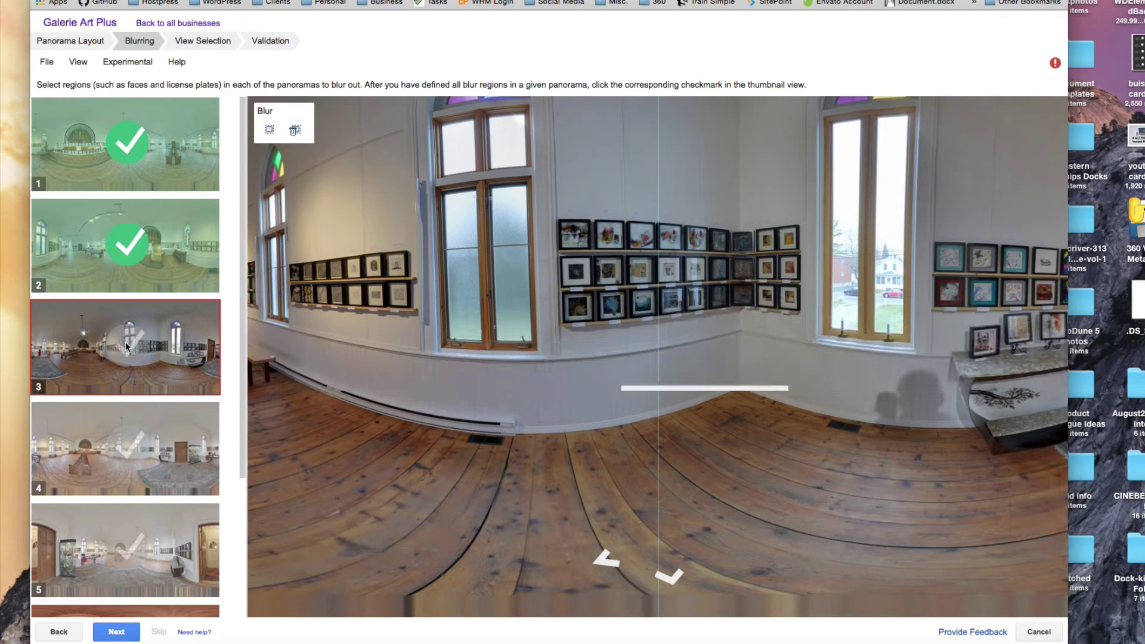
click(126, 341)
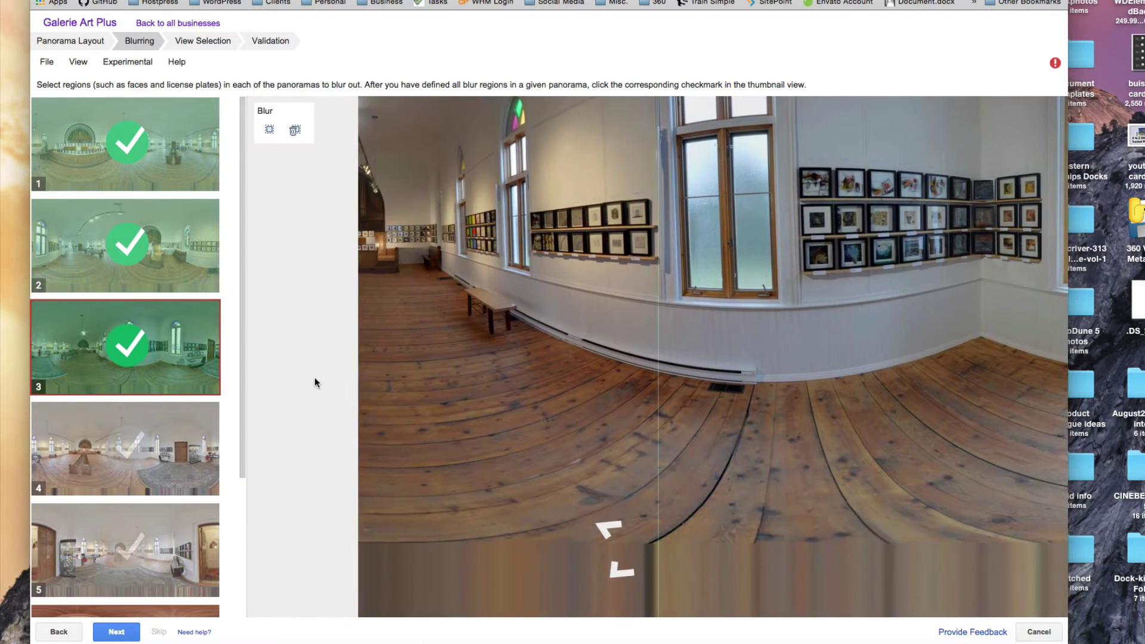
click(128, 450)
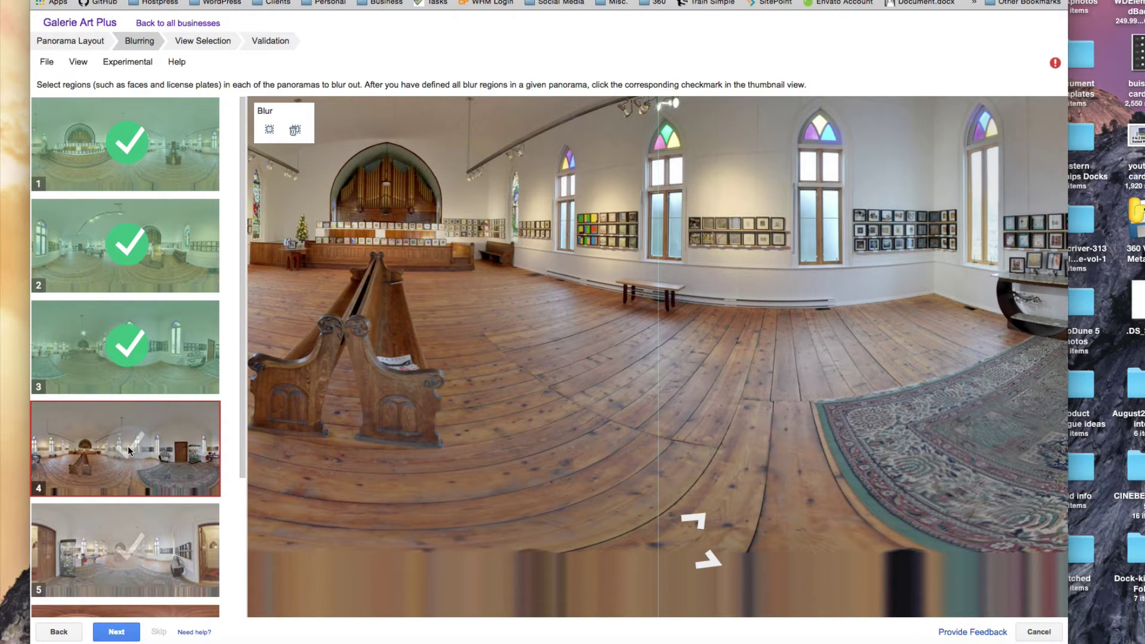
click(127, 445)
- Inspect panorama 5 all around for regions to blur, including the display case up close, and mark it as complete
scroll(241, 376, down, 1)
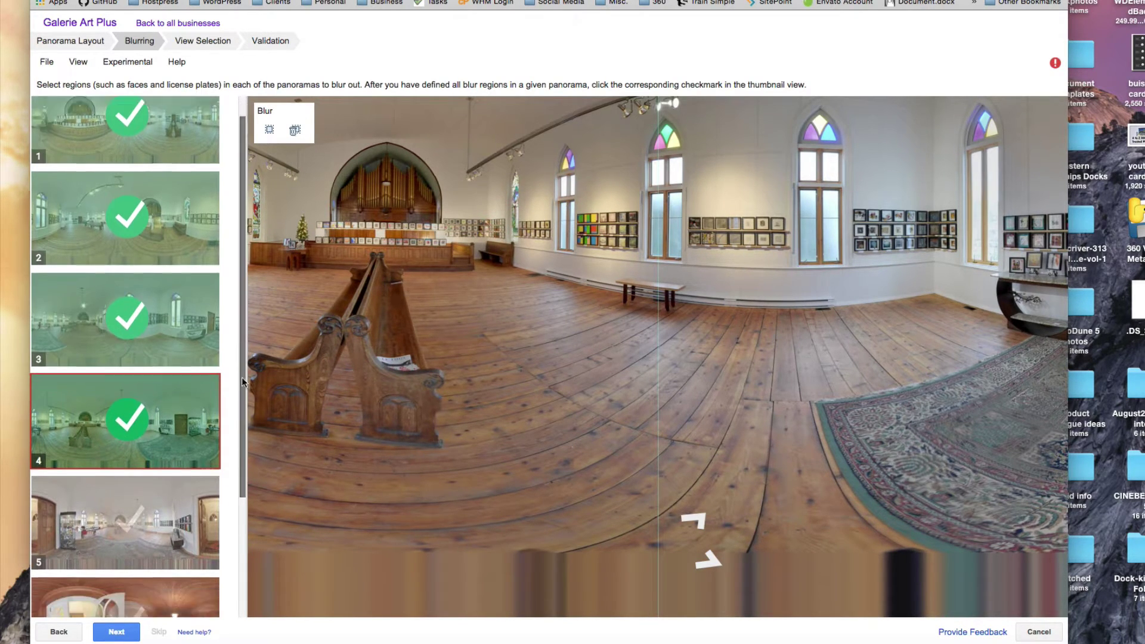
scroll(130, 357, down, 5)
click(130, 358)
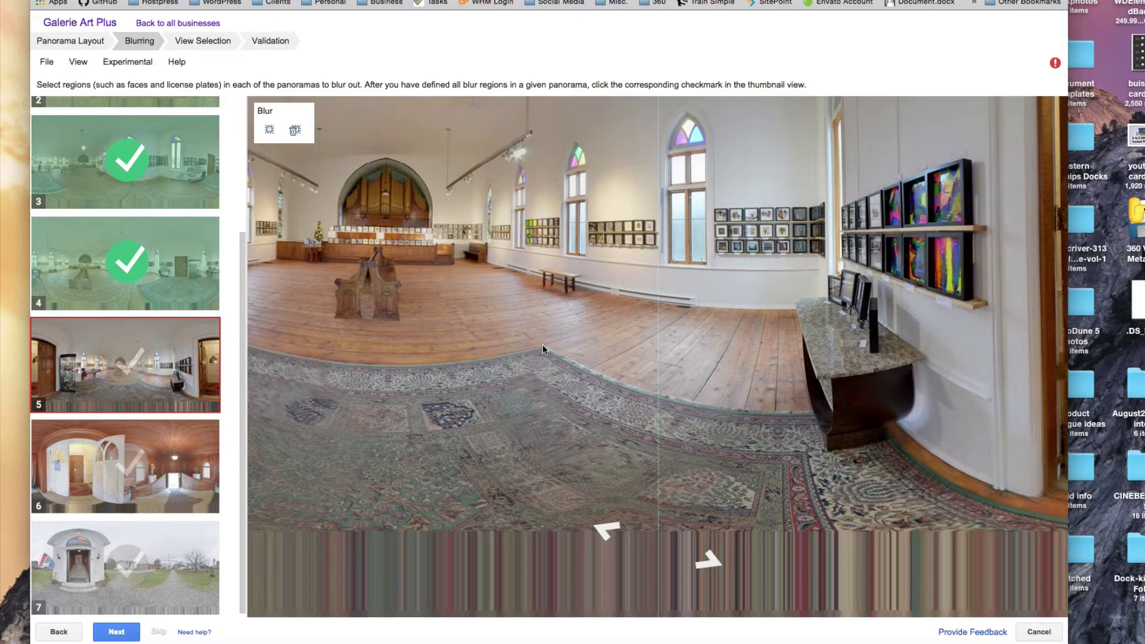
drag(543, 349, 578, 322)
drag(708, 310, 432, 334)
drag(802, 334, 509, 322)
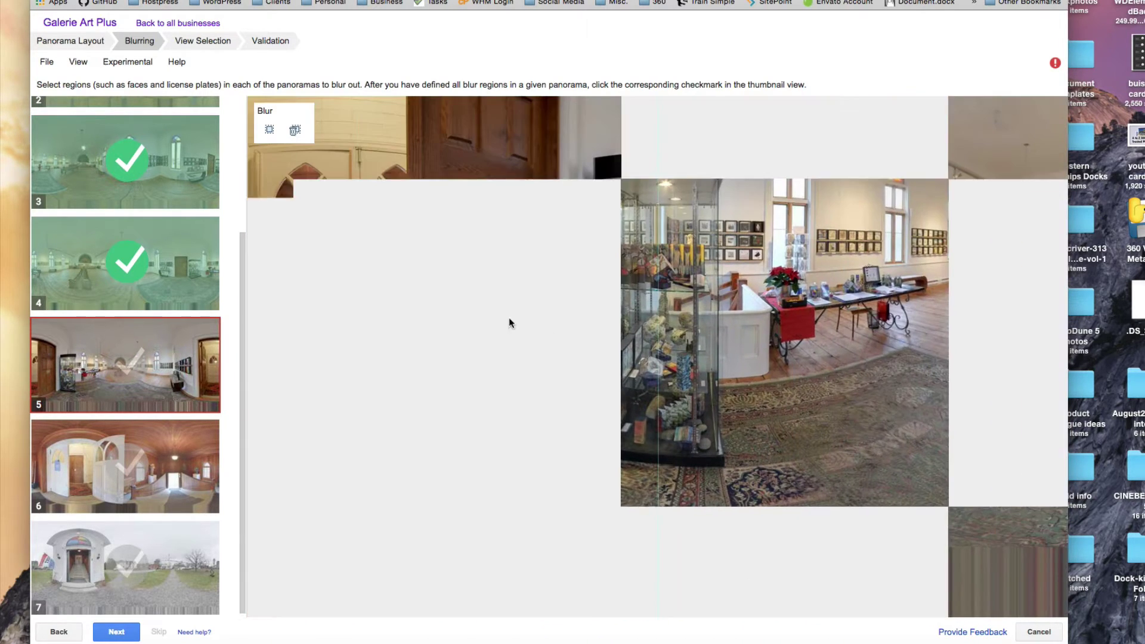
drag(821, 273, 466, 346)
scroll(466, 345, up, 2)
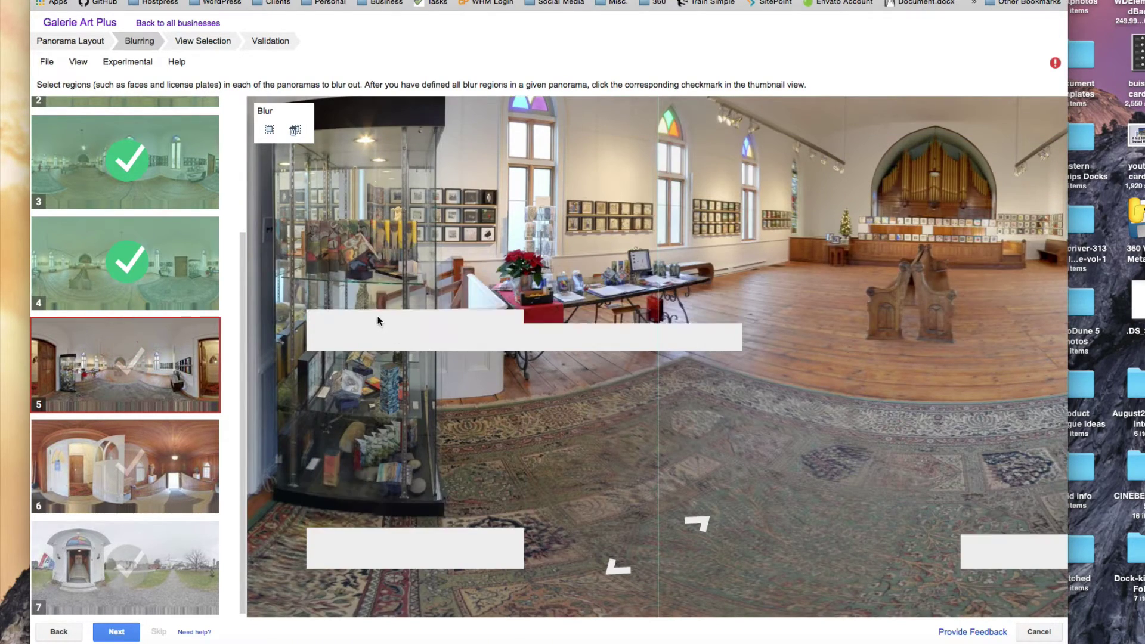
drag(440, 274, 529, 296)
scroll(504, 300, up, 3)
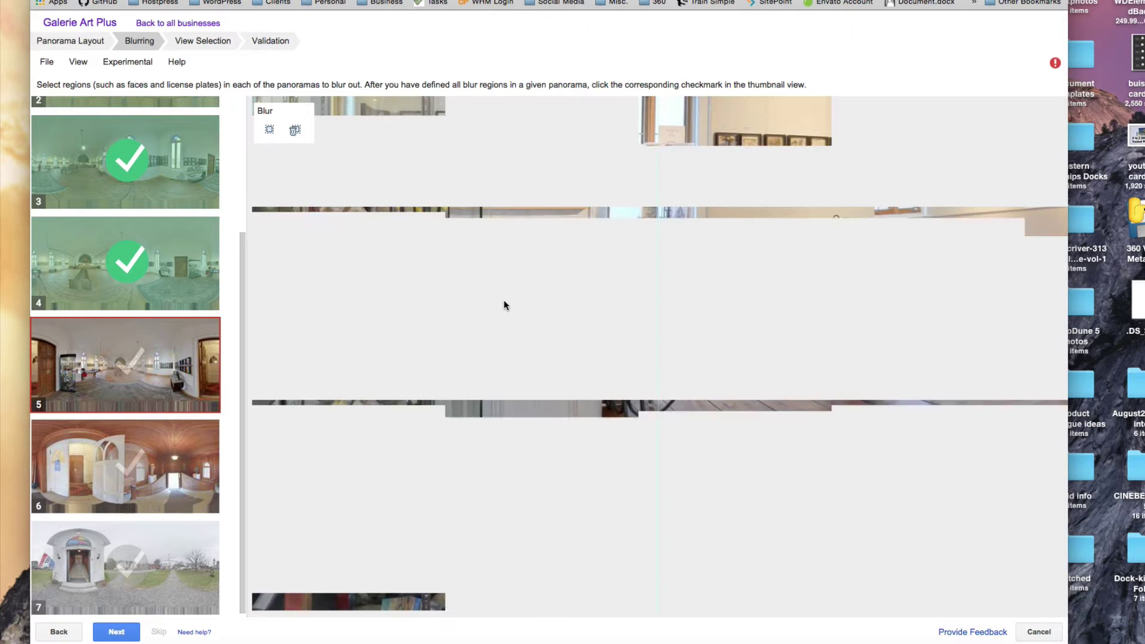
drag(468, 260, 577, 250)
scroll(577, 250, up, 2)
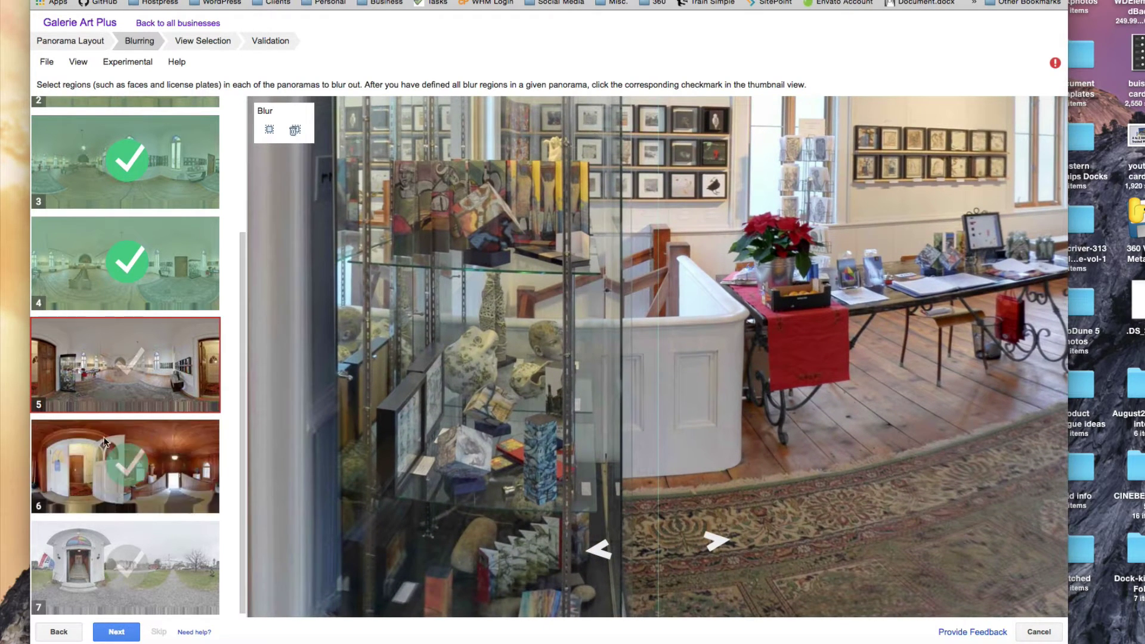
click(123, 363)
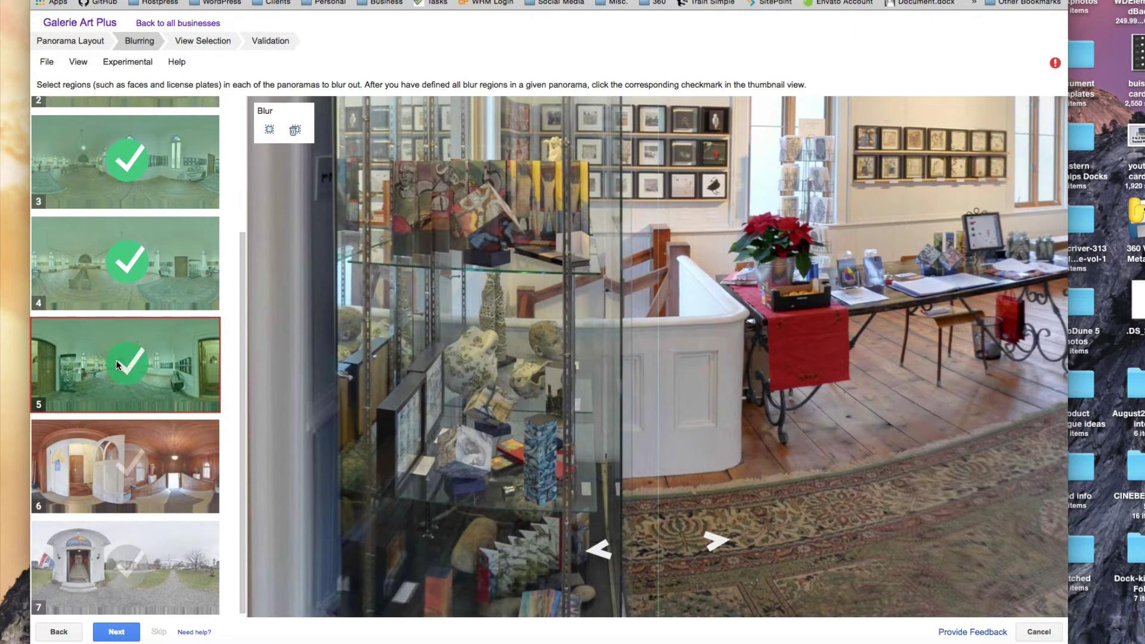
- Look around the entrance hall in panorama 6 for regions to blur and mark the panorama as complete
click(141, 465)
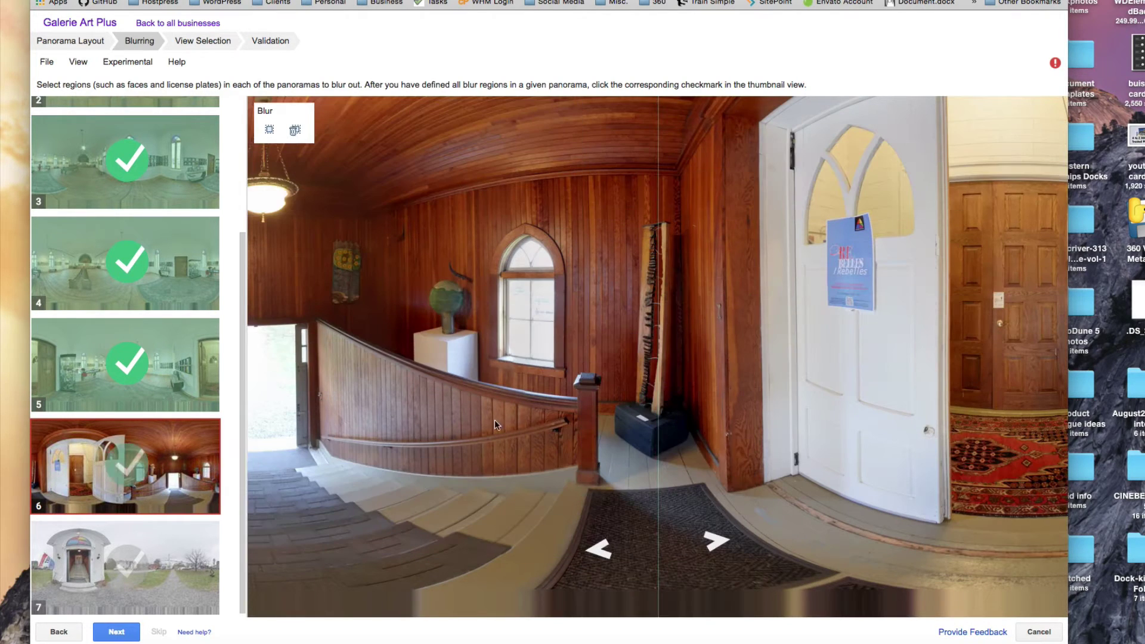
drag(769, 359, 451, 356)
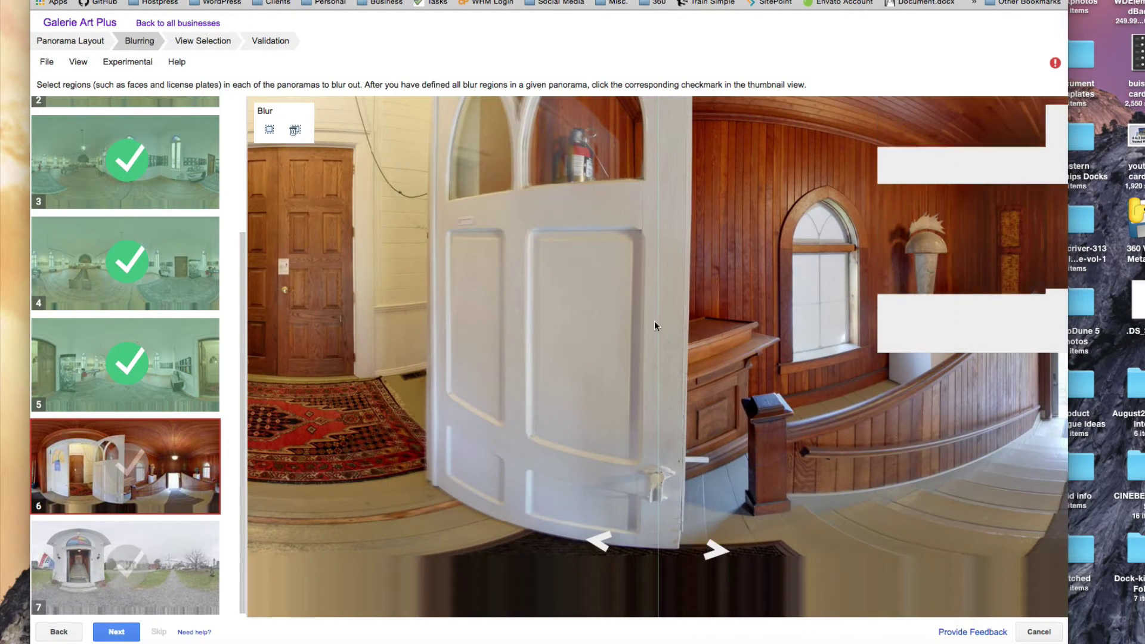
drag(814, 282, 417, 274)
drag(699, 273, 335, 269)
drag(641, 269, 246, 267)
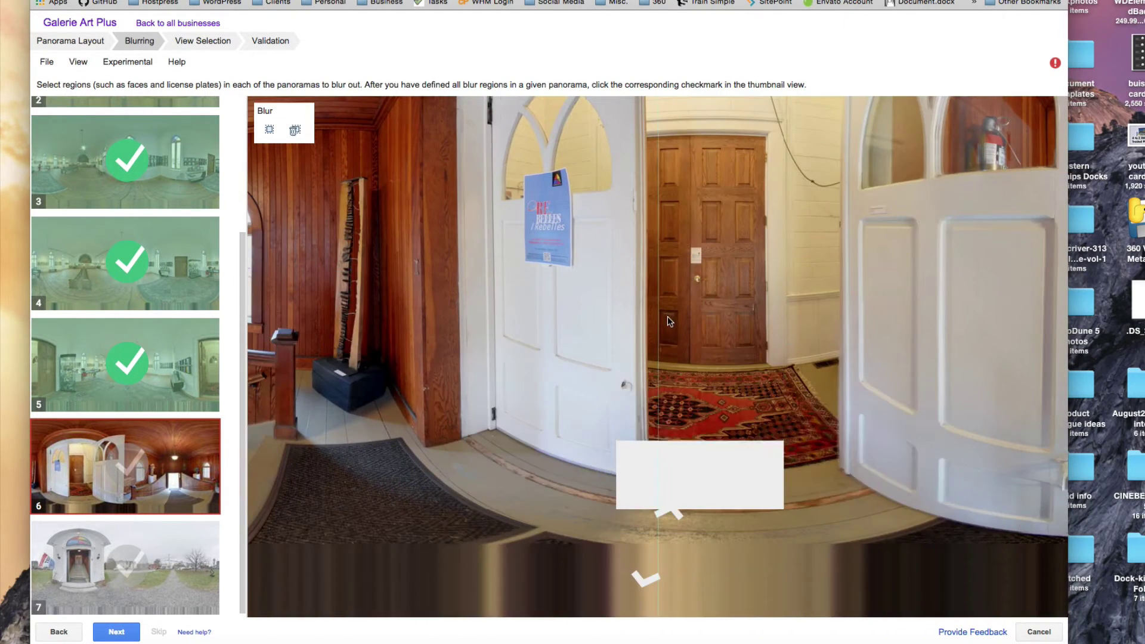
drag(668, 315, 495, 305)
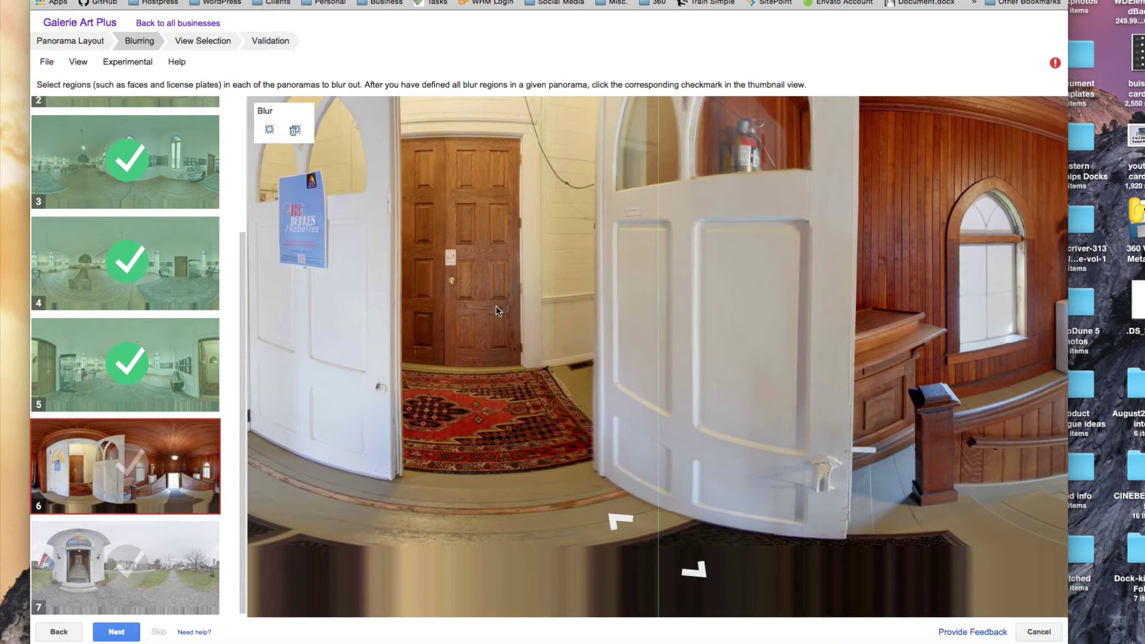
click(128, 460)
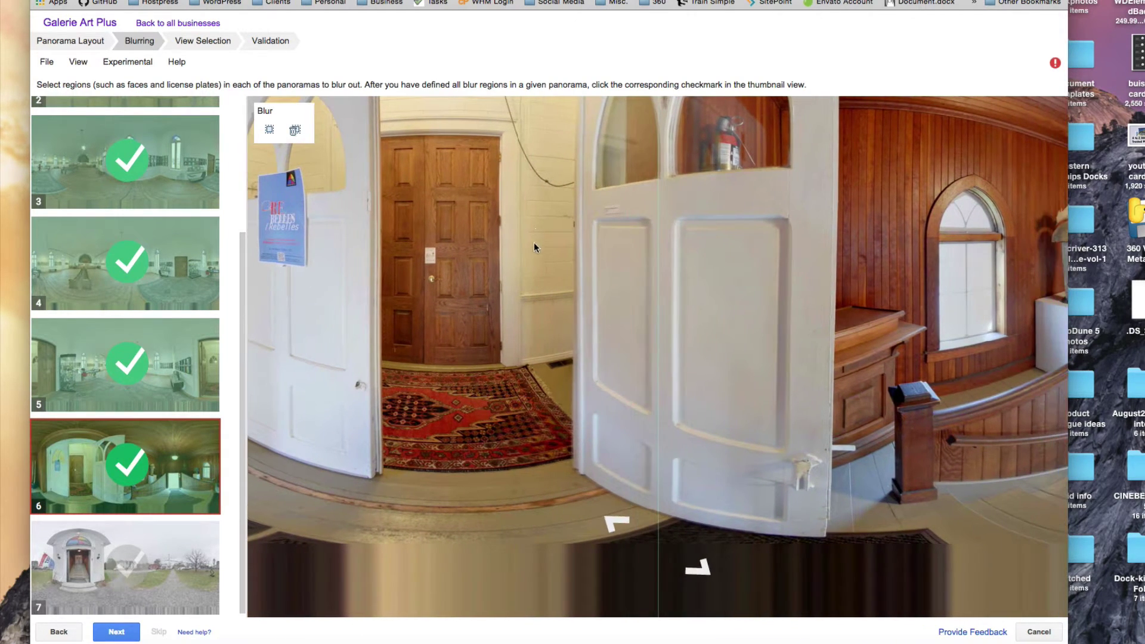
drag(535, 246, 583, 228)
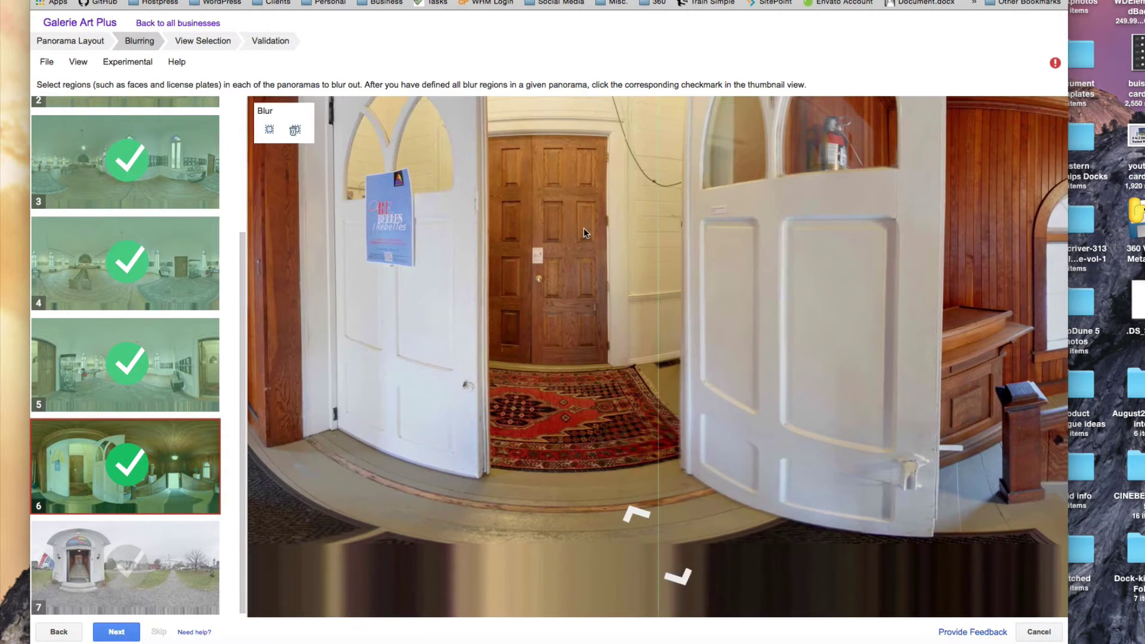
- Blur the licence plate of the silver car parked near the white house in panorama 7 and mark the panorama as complete
click(127, 560)
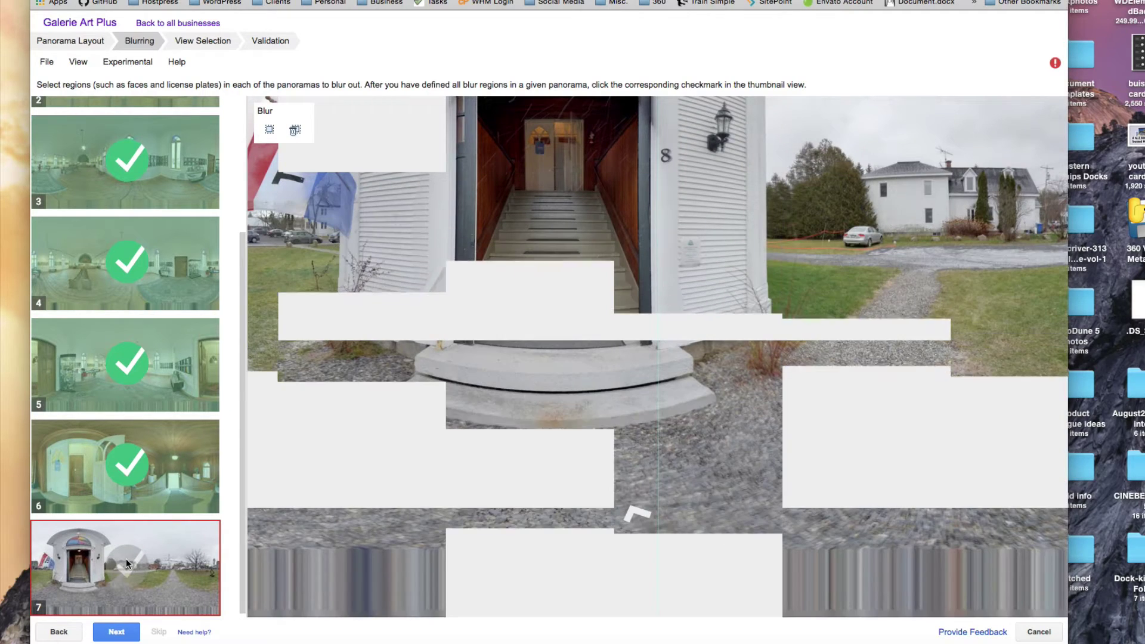
drag(836, 263, 711, 334)
scroll(711, 334, up, 5)
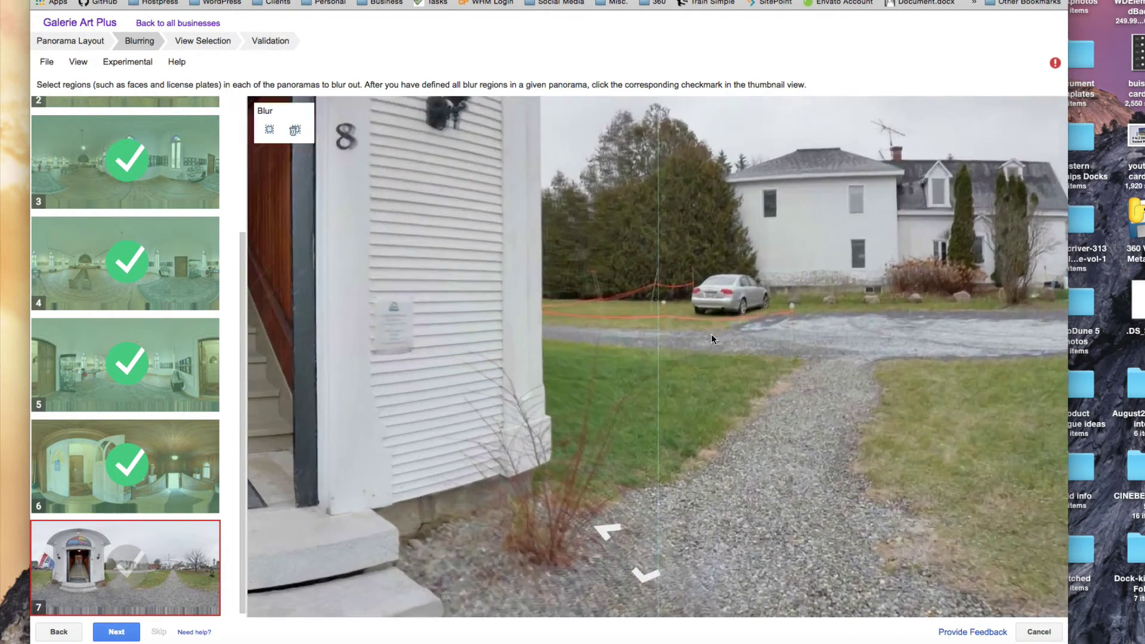
scroll(703, 395, up, 6)
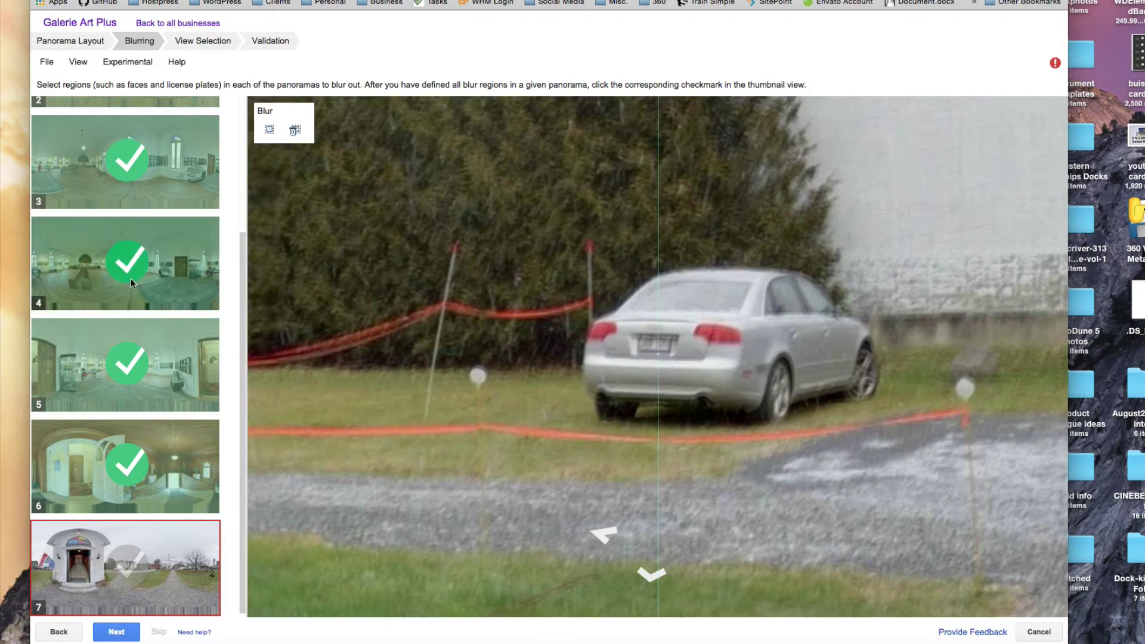
click(269, 130)
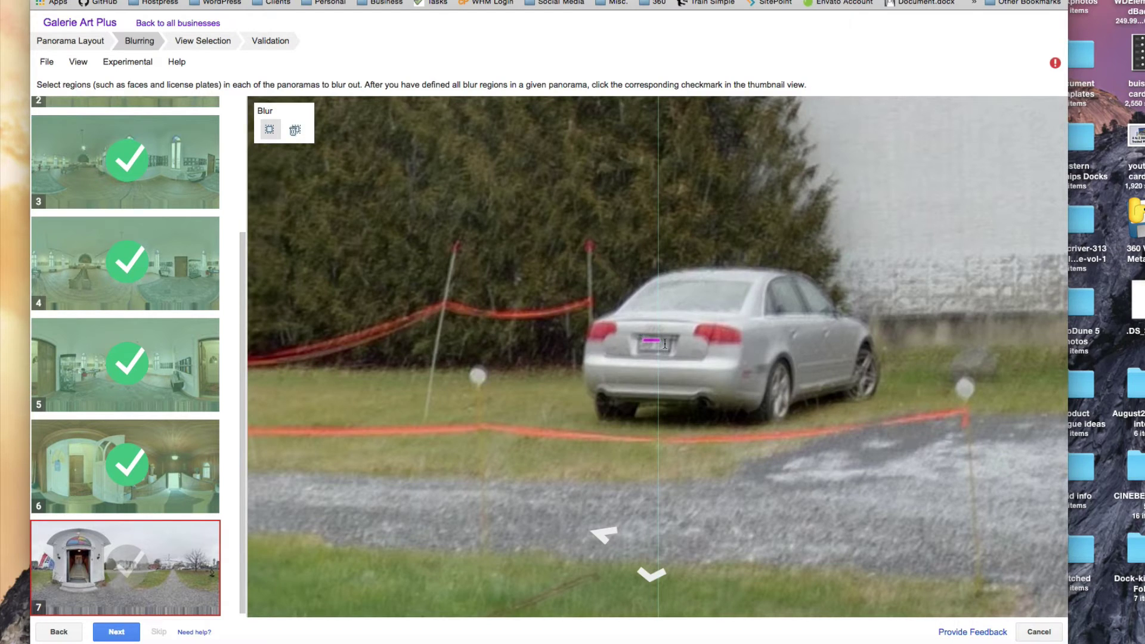
drag(643, 337, 666, 347)
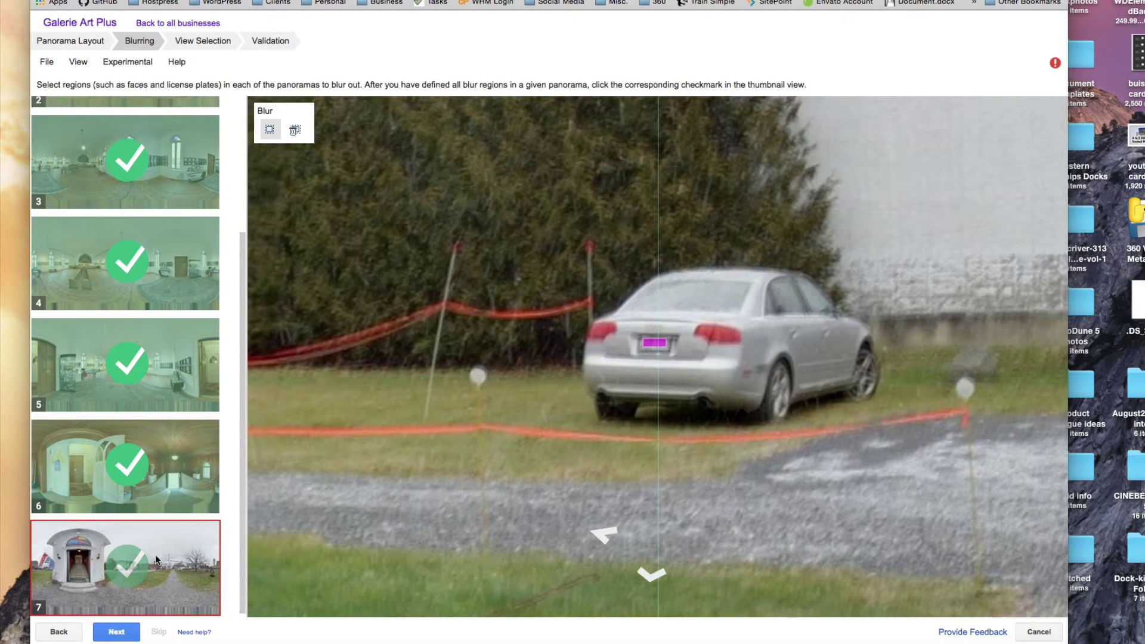
click(135, 568)
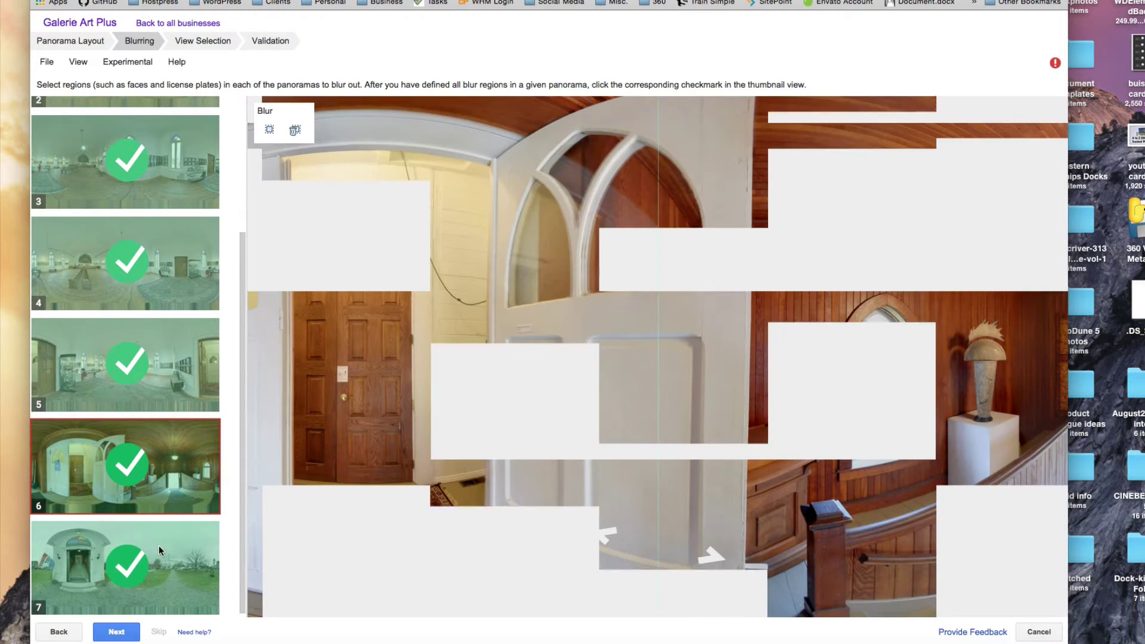
- Examine panorama 7 all around the gallery exterior, including the parked cars and the blurred licence plate, for any remaining regions to blur
click(148, 564)
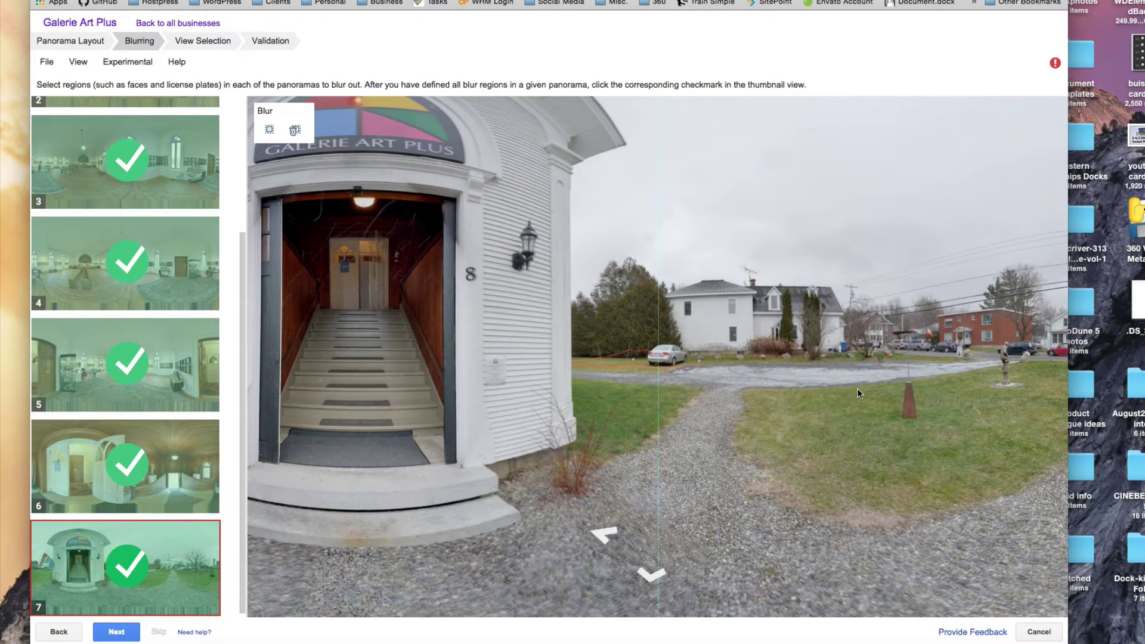
drag(856, 388, 660, 391)
drag(870, 405, 604, 400)
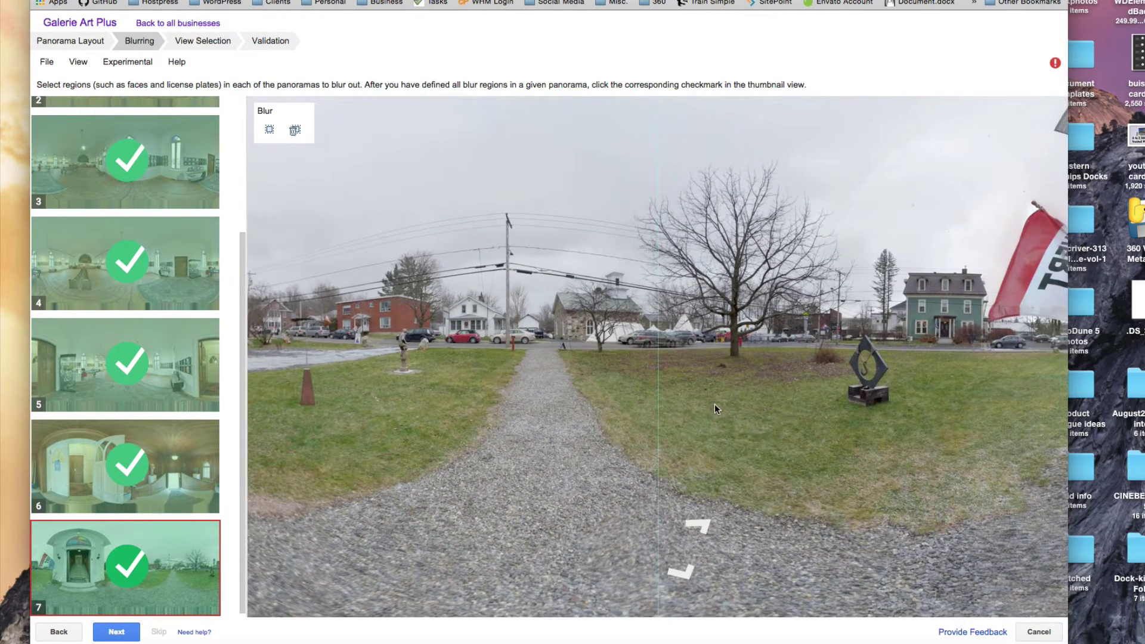
mouse_move(952, 410)
mouse_down()
mouse_move(688, 417)
mouse_move(688, 407)
mouse_move(552, 406)
mouse_move(600, 270)
mouse_up()
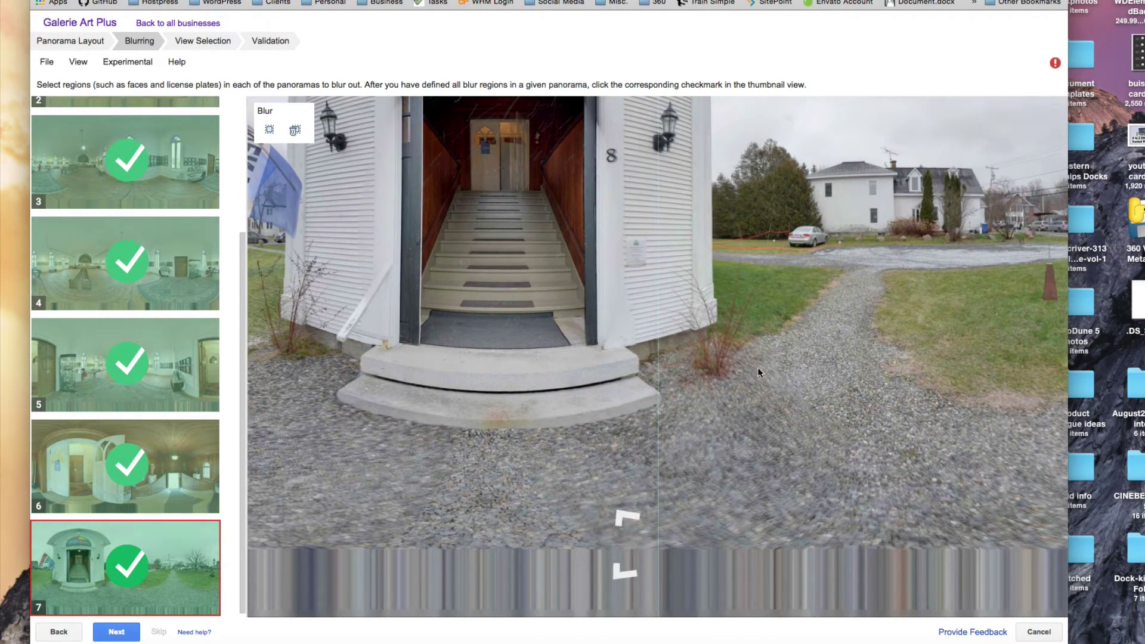
drag(775, 360, 642, 477)
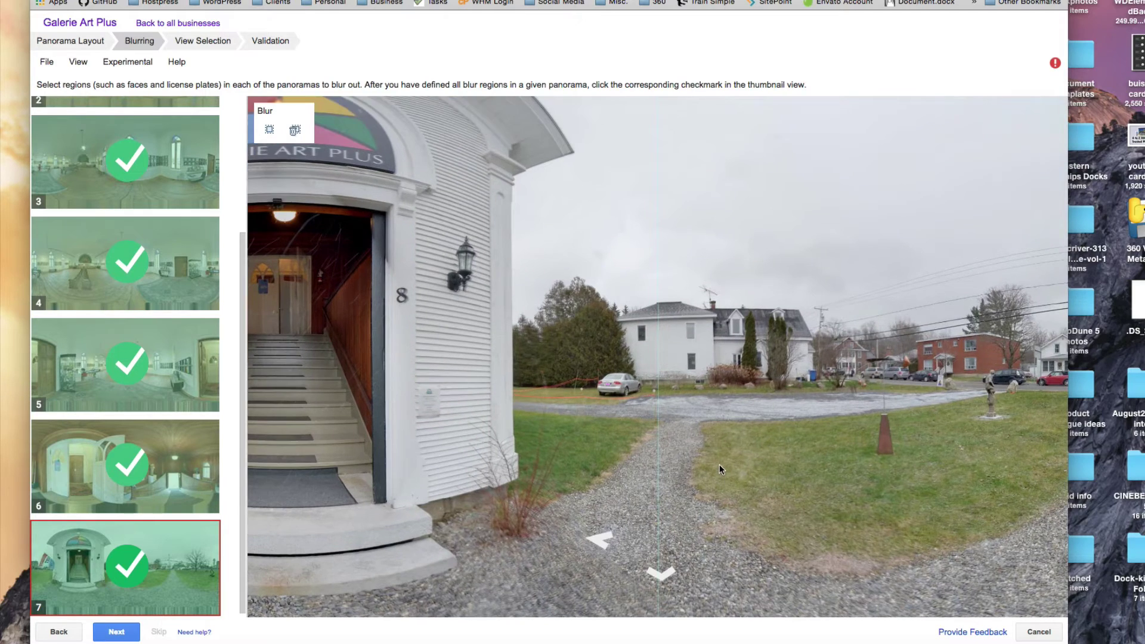
drag(787, 460, 655, 441)
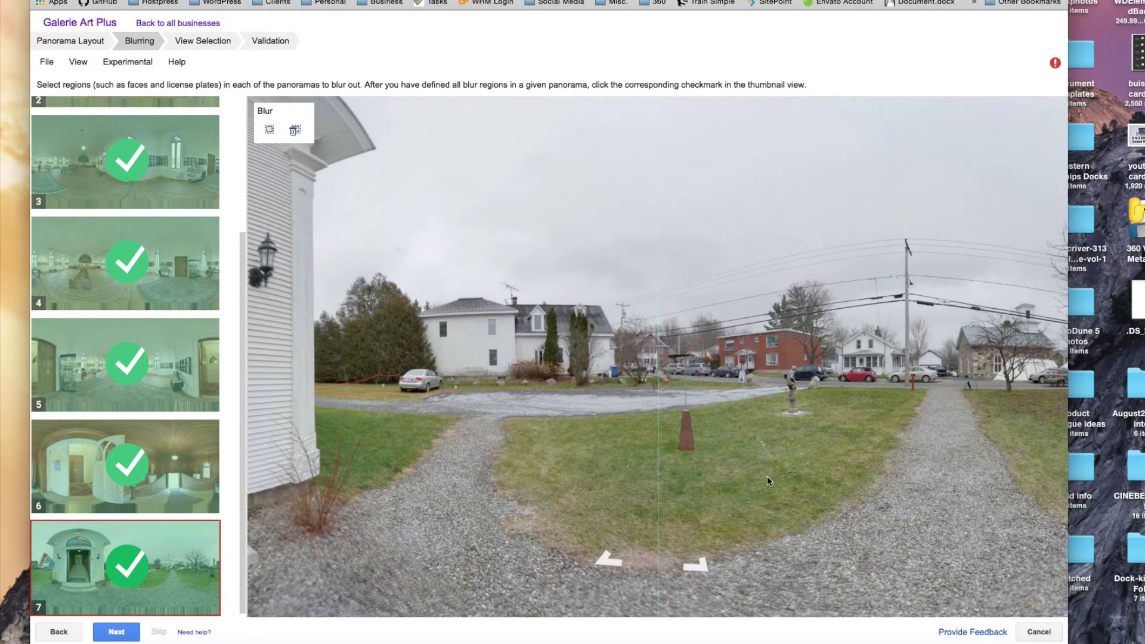
drag(911, 545, 573, 445)
drag(767, 432, 696, 377)
drag(843, 373, 535, 386)
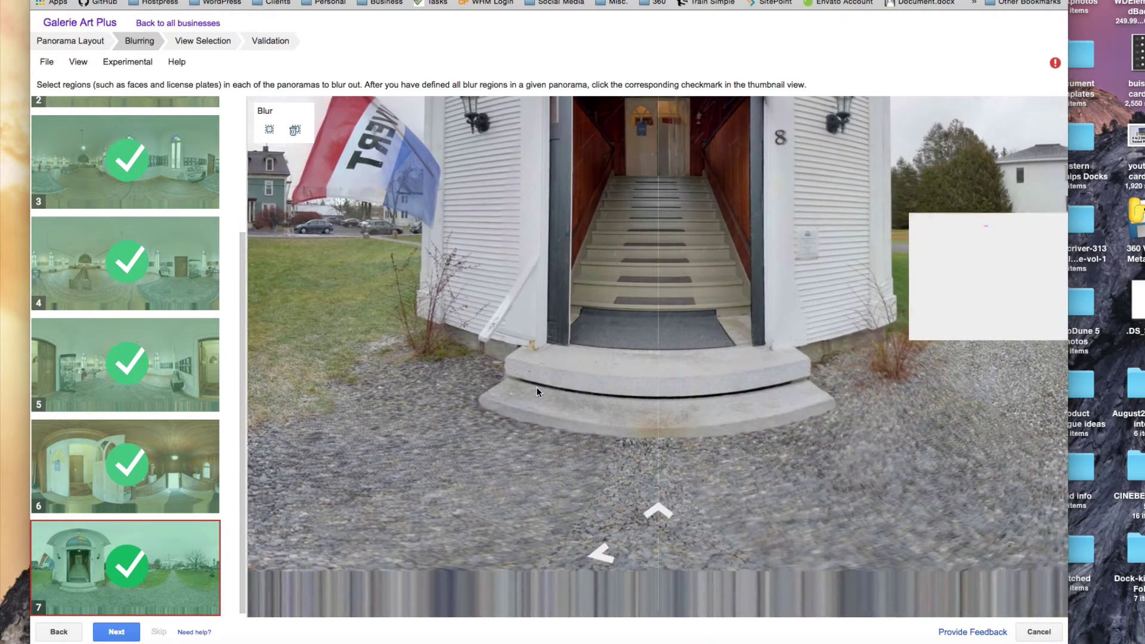
drag(633, 378, 421, 390)
scroll(733, 265, up, 3)
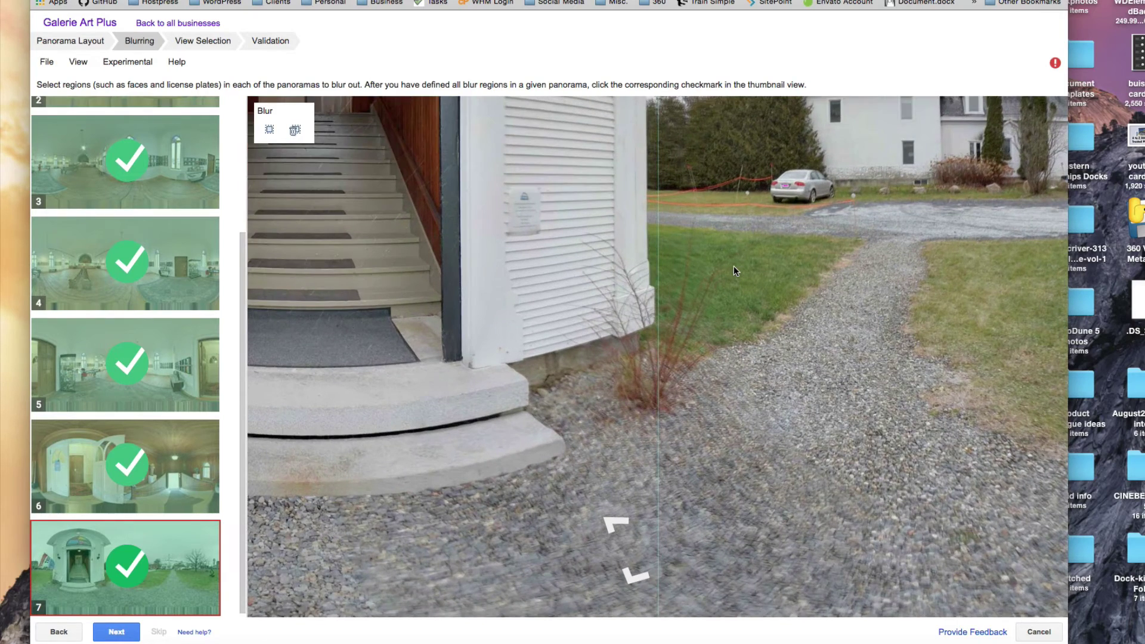
drag(779, 303, 696, 485)
scroll(696, 486, up, 3)
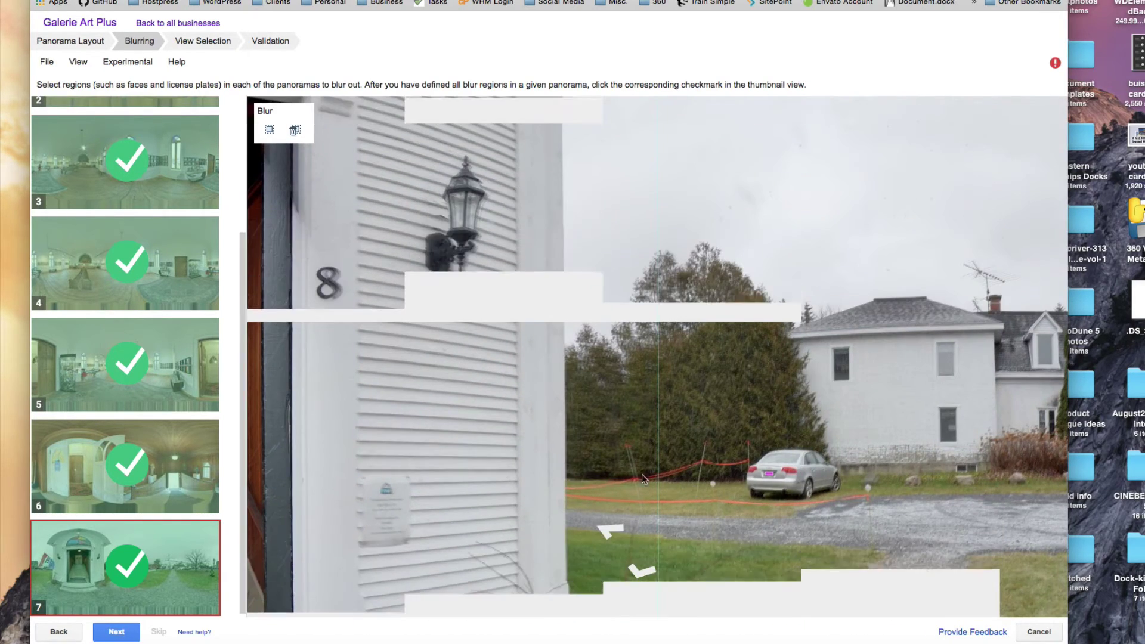
scroll(666, 479, down, 5)
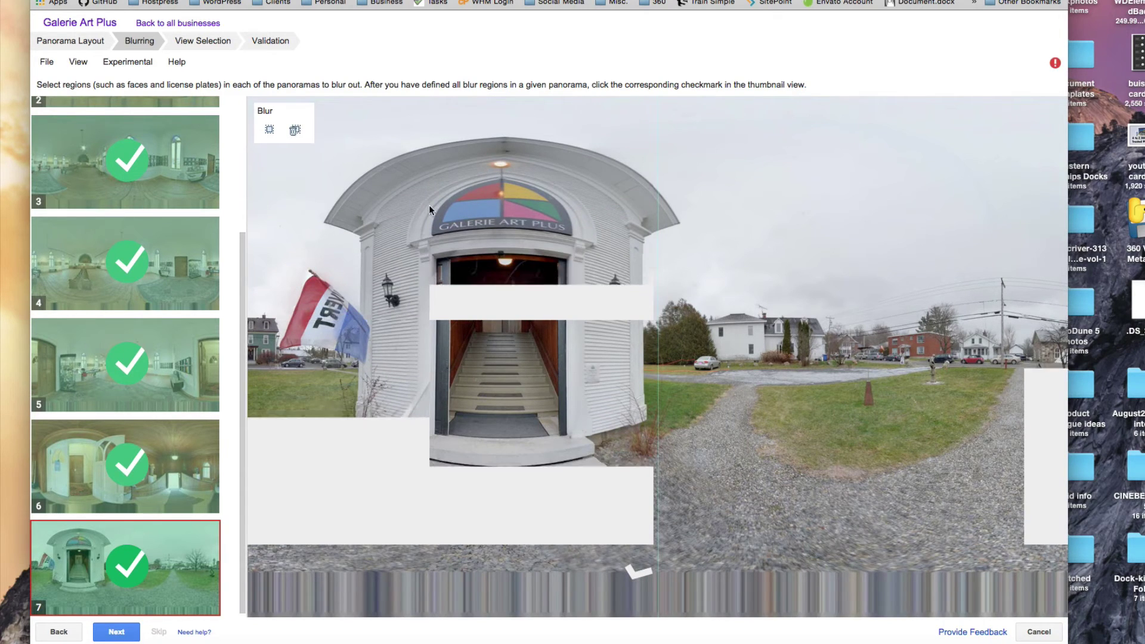
- Move on to view selection and set panorama 7, with the gallery's front entrance centred, as the storefront view
scroll(125, 358, up, 1)
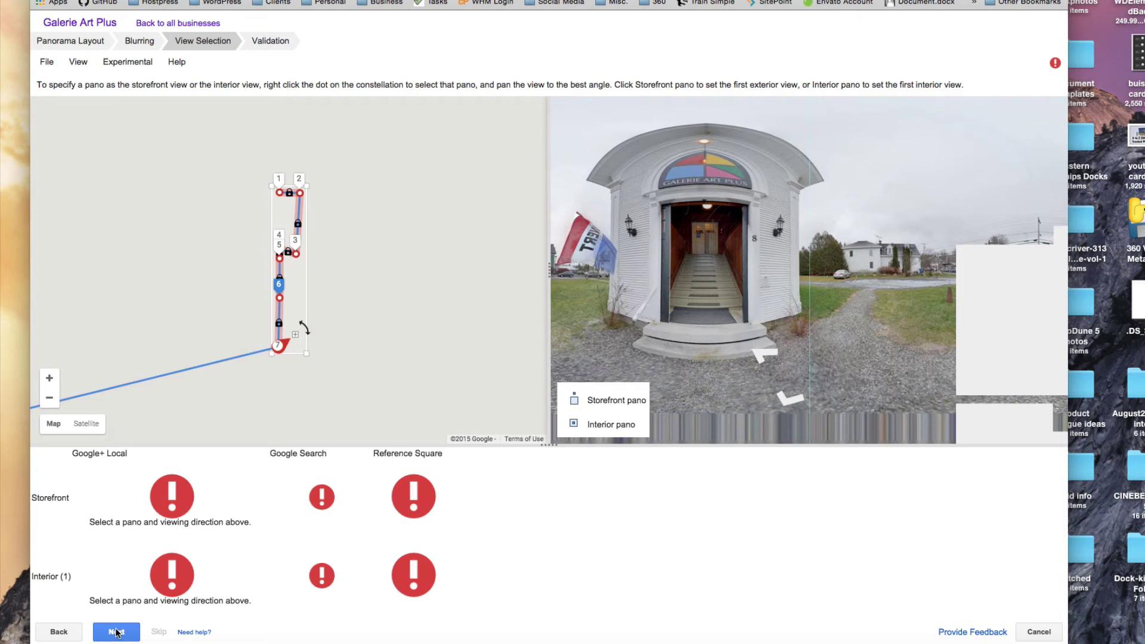
drag(444, 306, 501, 253)
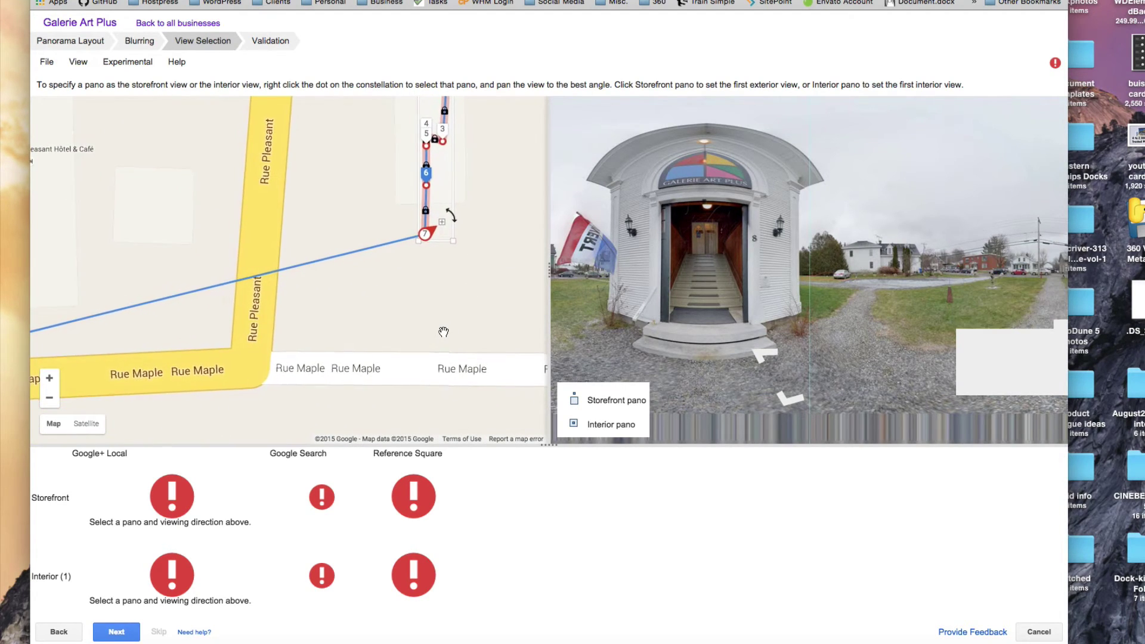
scroll(455, 308, up, 1)
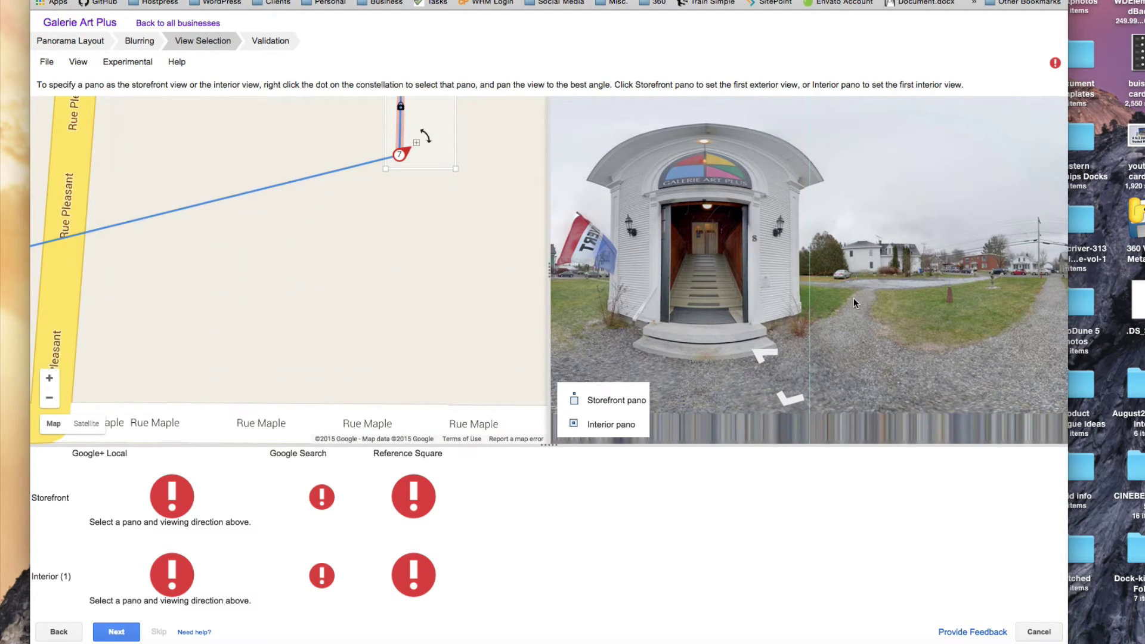
drag(854, 298, 956, 299)
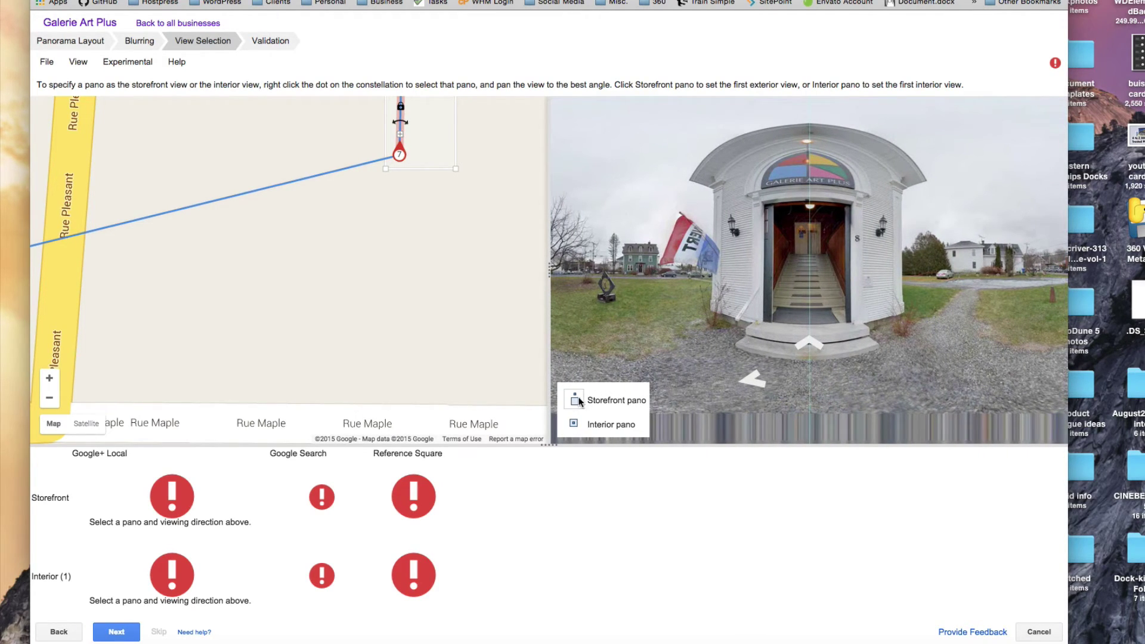
drag(871, 223, 856, 284)
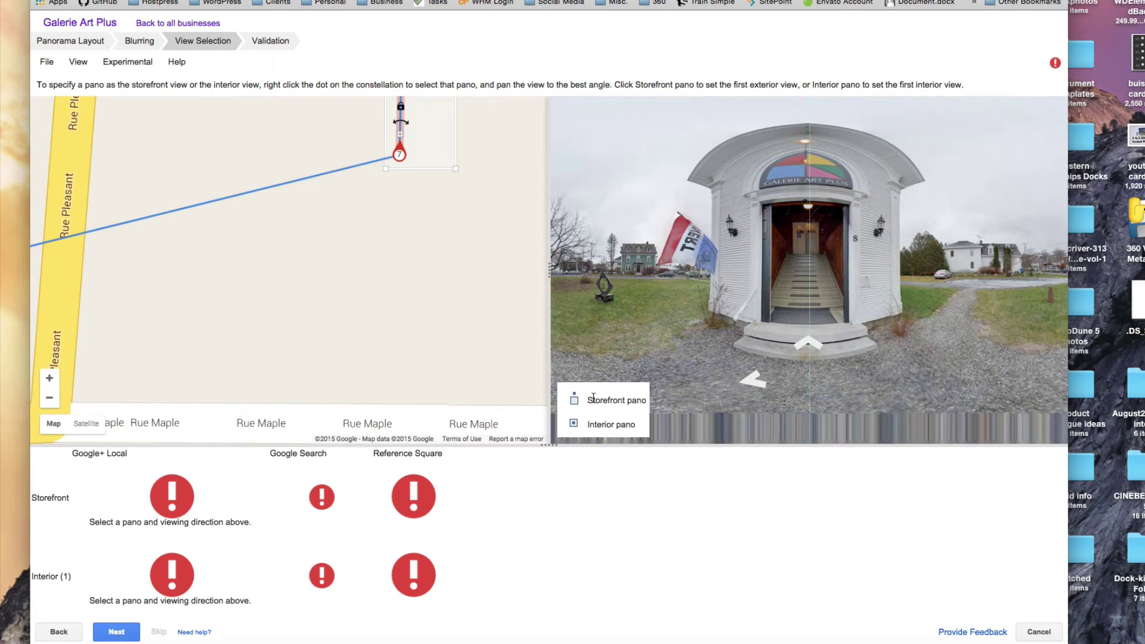
click(573, 400)
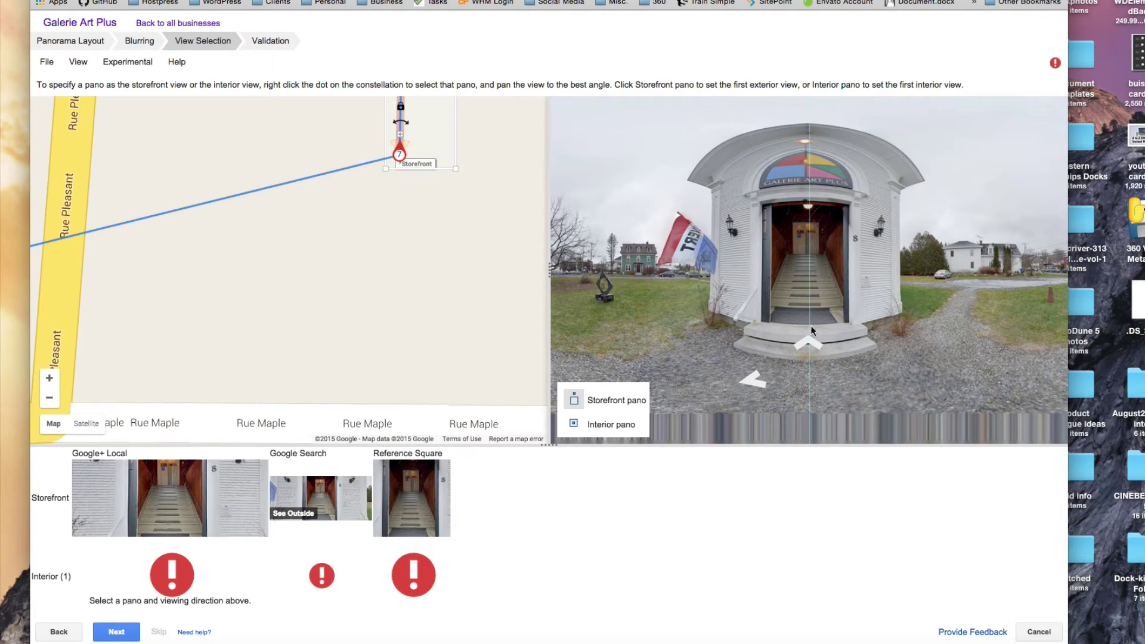
- Walk inside to the main hall panorama and set its view, centred on the wooden pews and organ, as the interior view
click(810, 344)
click(811, 346)
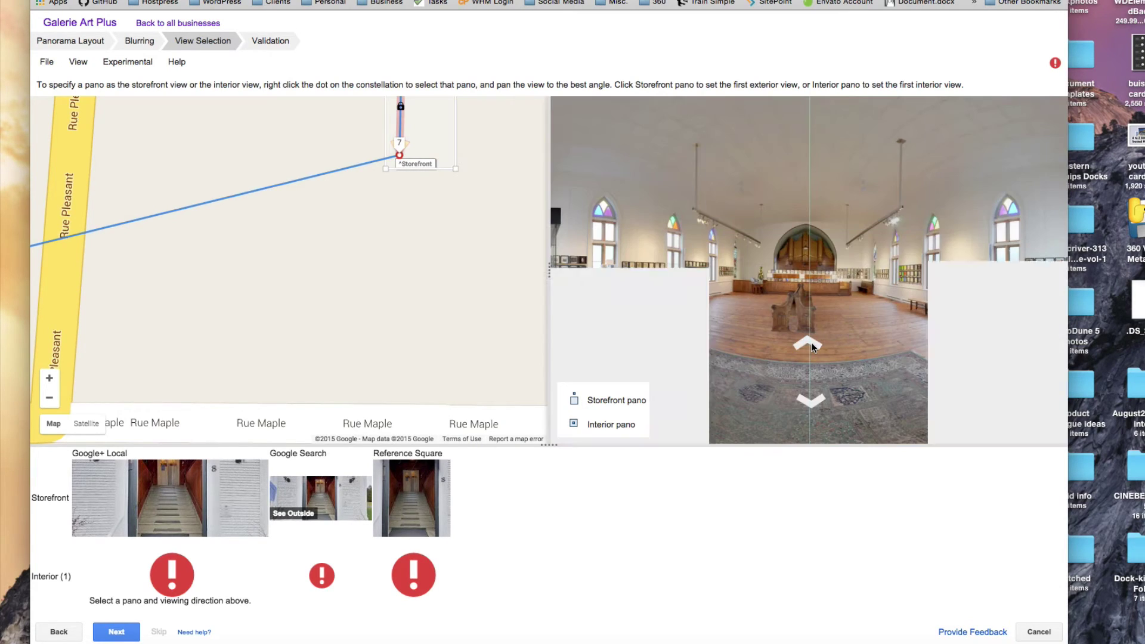
click(817, 342)
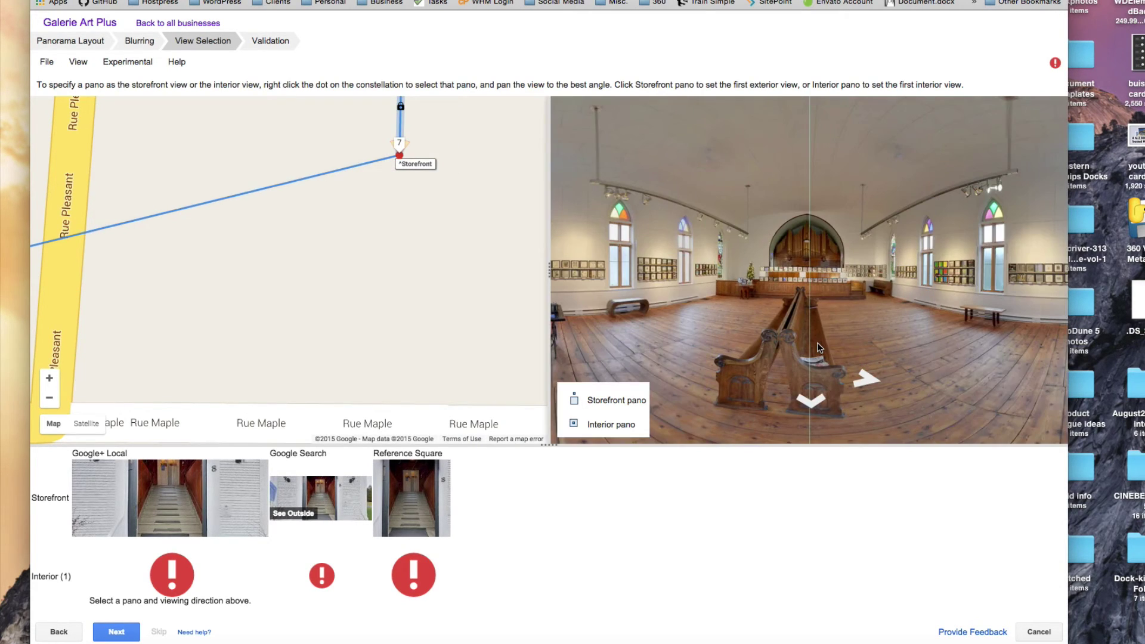
drag(832, 313, 827, 311)
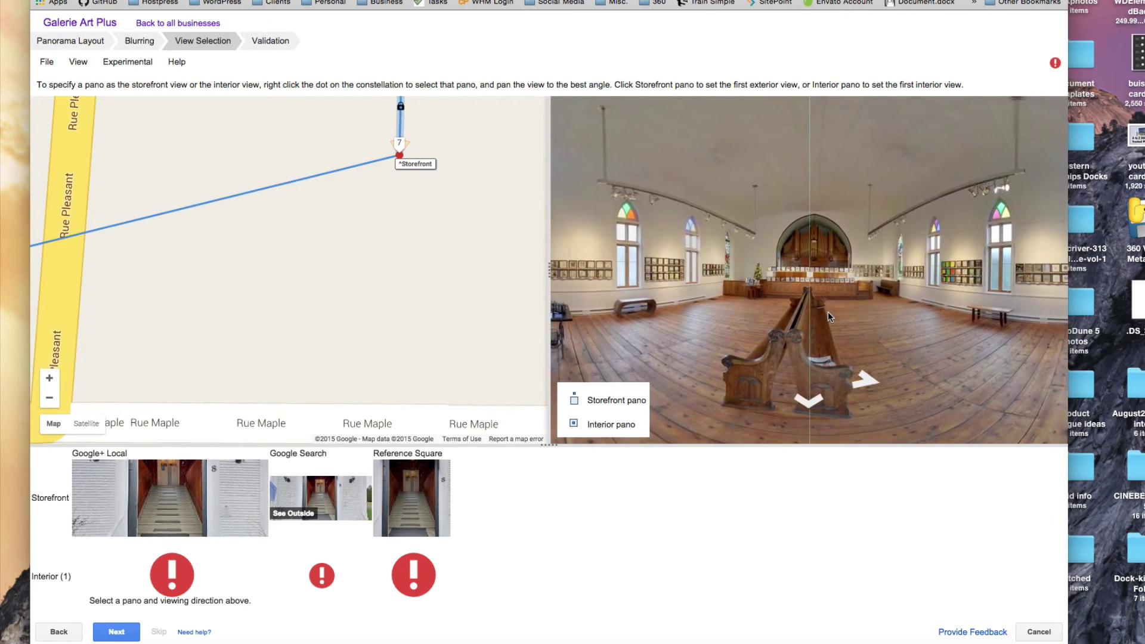
click(574, 425)
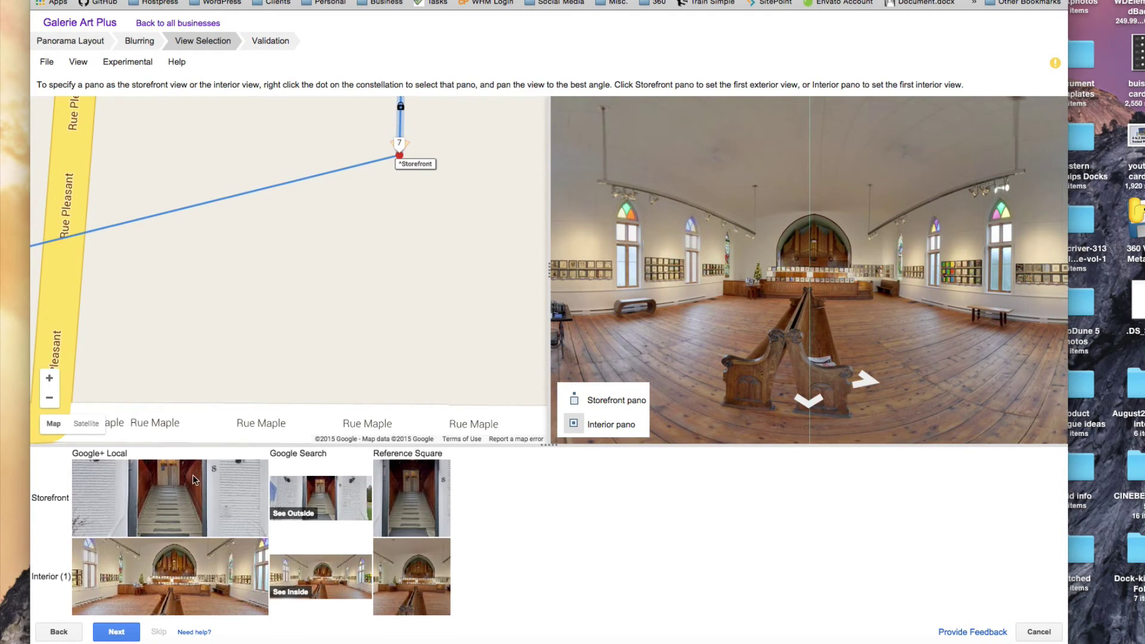
- Proceed to validation and answer Yes to the questions on image placement, Google Place Page, storefront and interior selection, and rotation
click(116, 635)
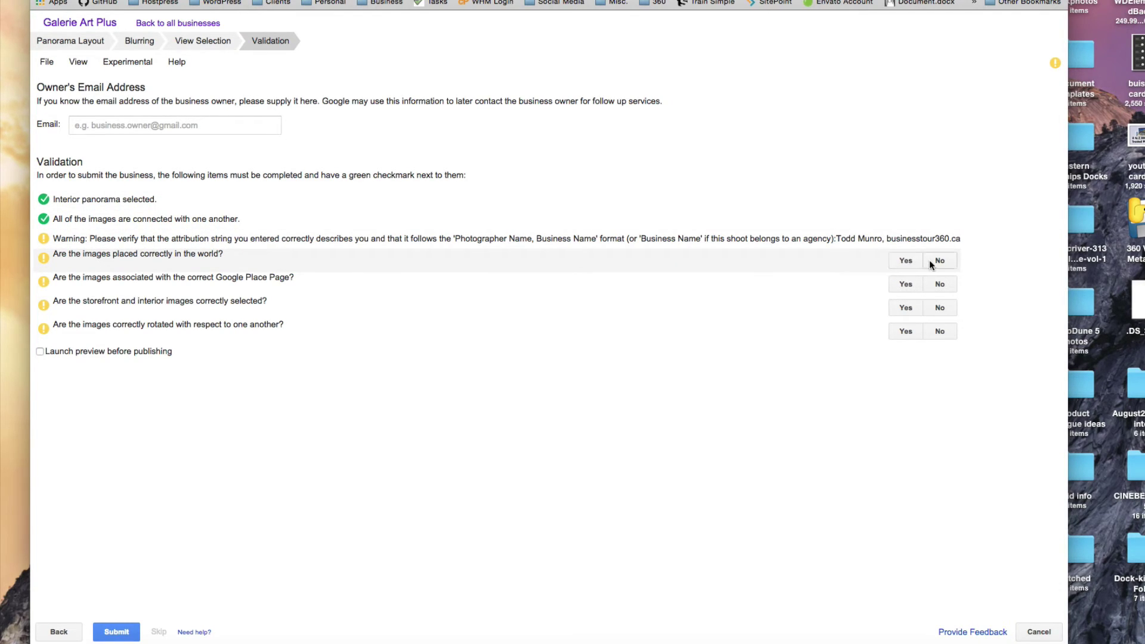
click(898, 261)
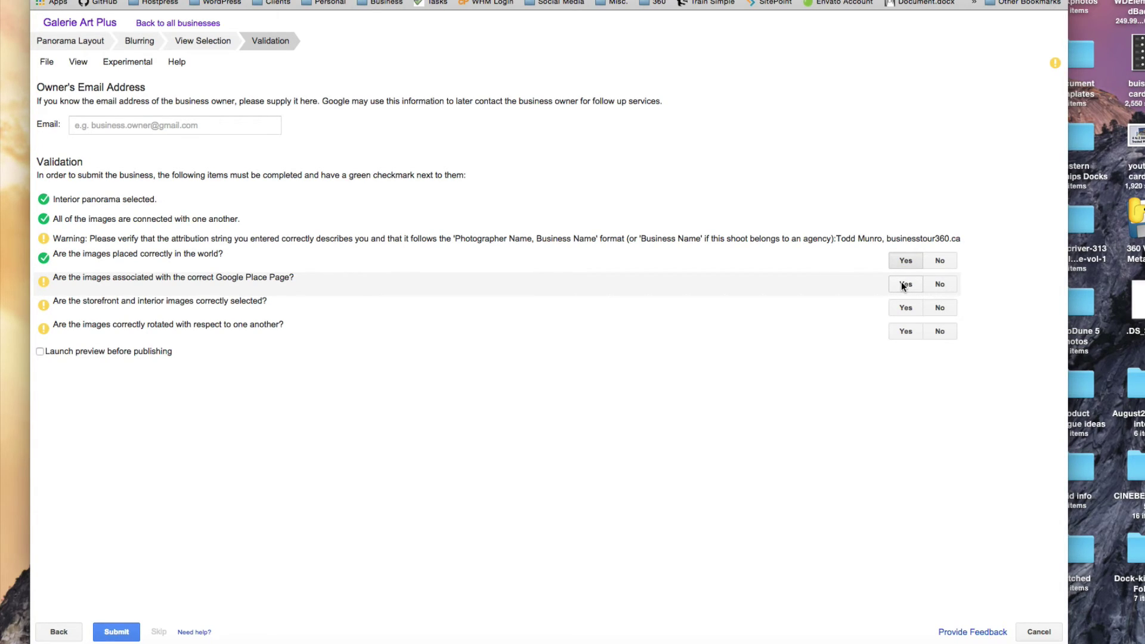
click(901, 284)
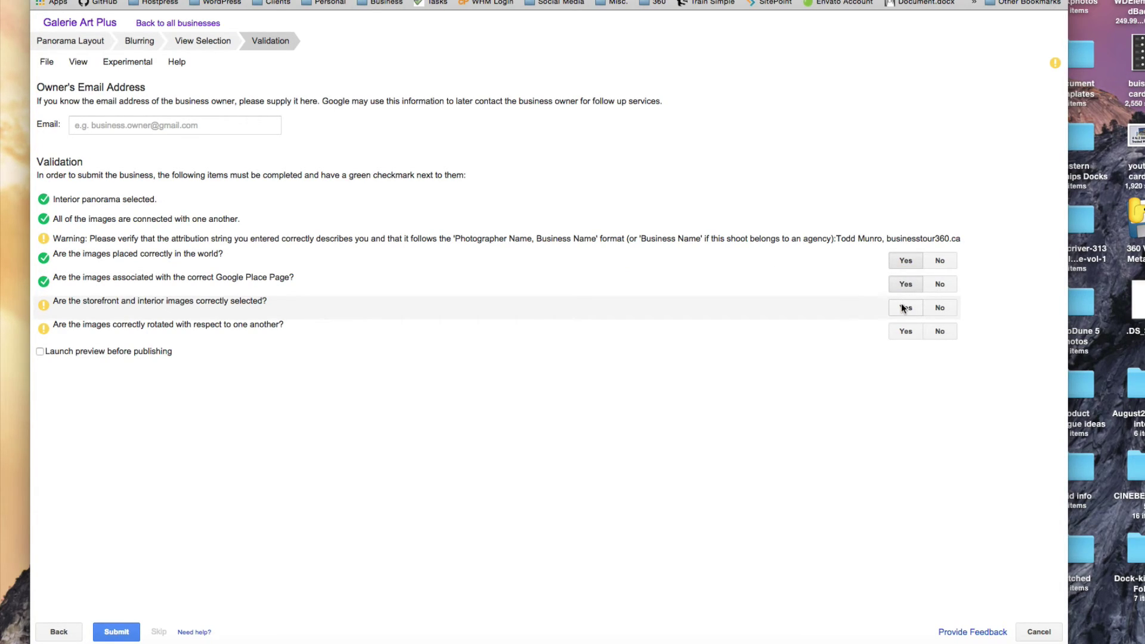
click(902, 308)
click(904, 329)
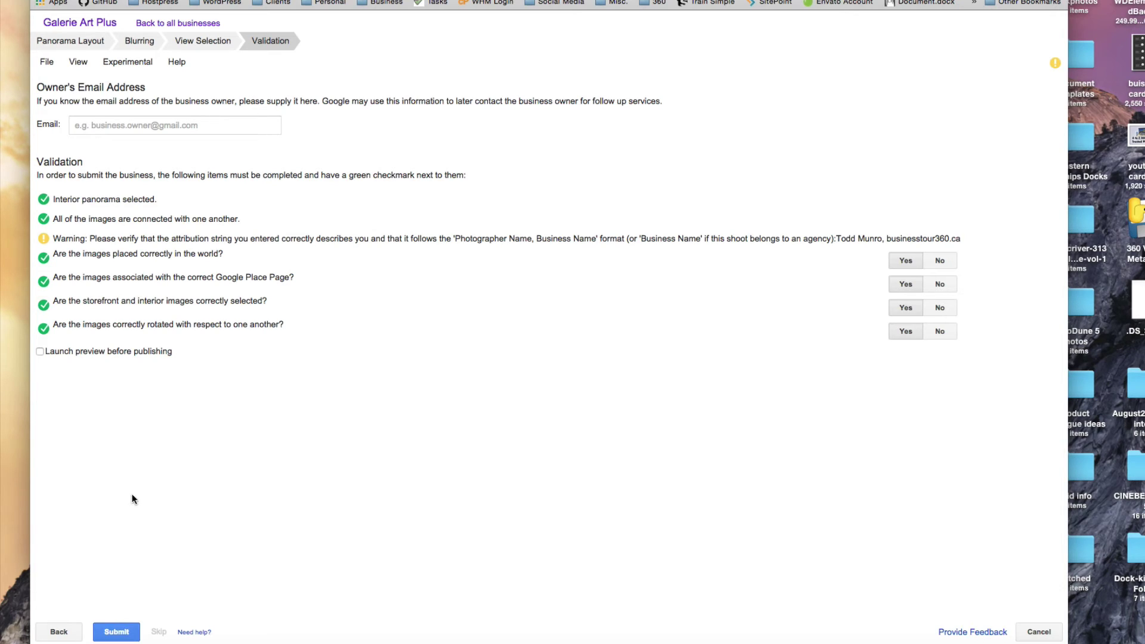
- Submit the Galerie Art Plus tour, confirm its publication and agree to leave the editor page
click(114, 634)
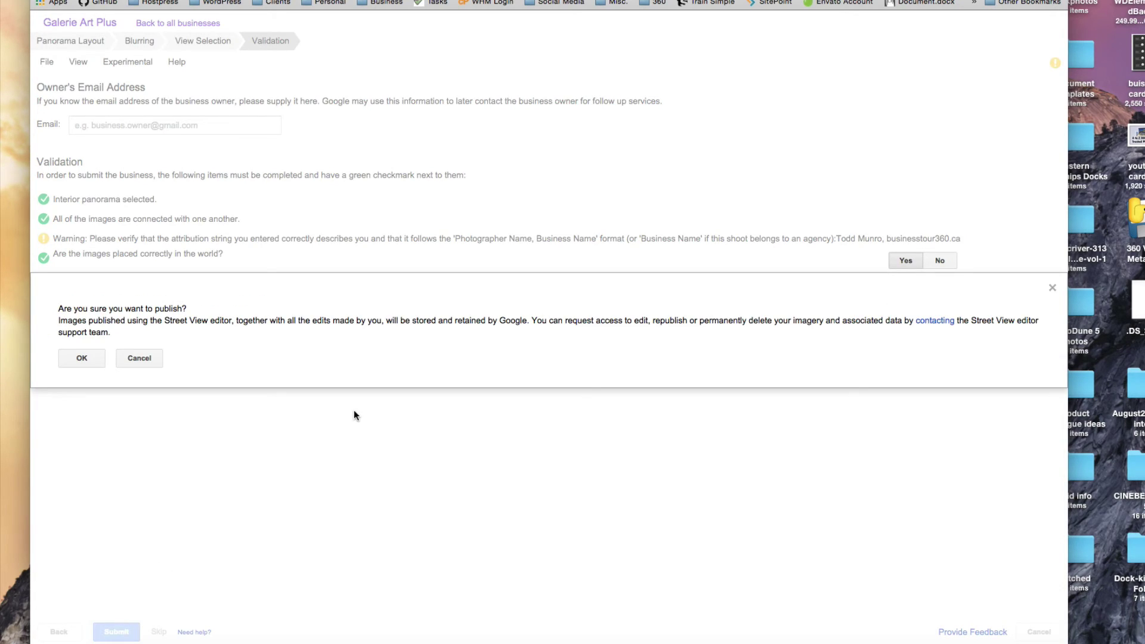
click(80, 359)
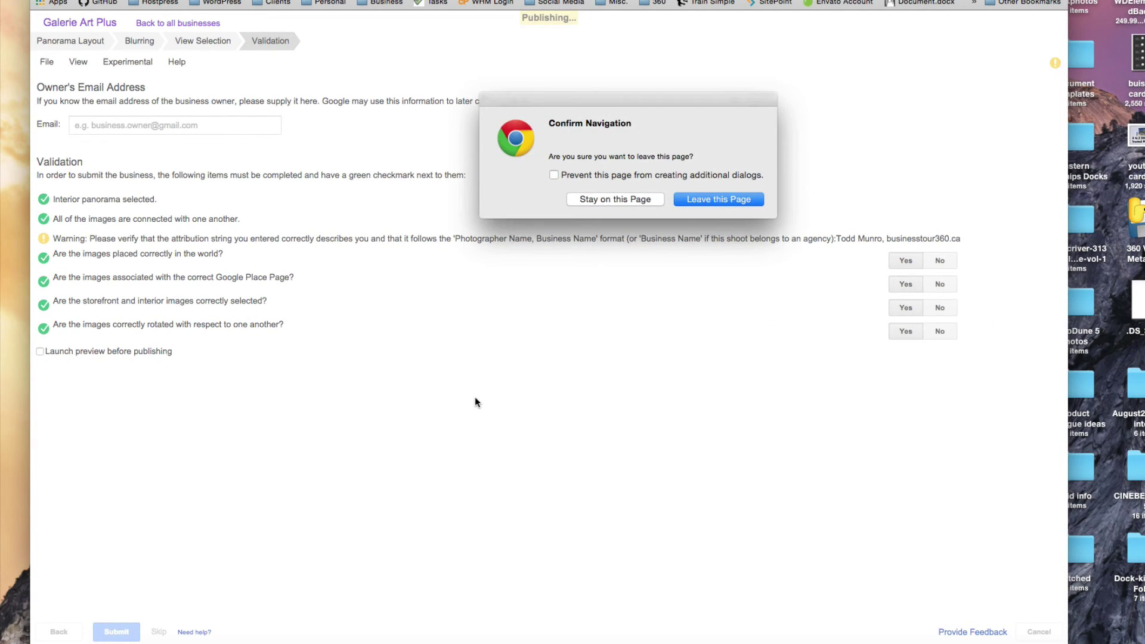
click(723, 198)
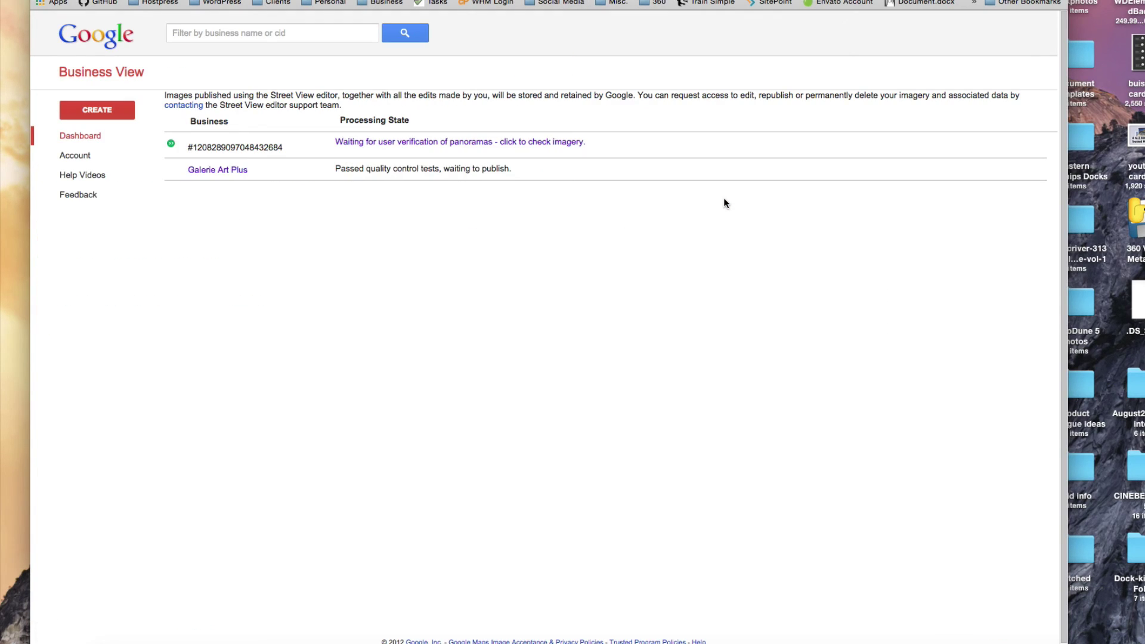